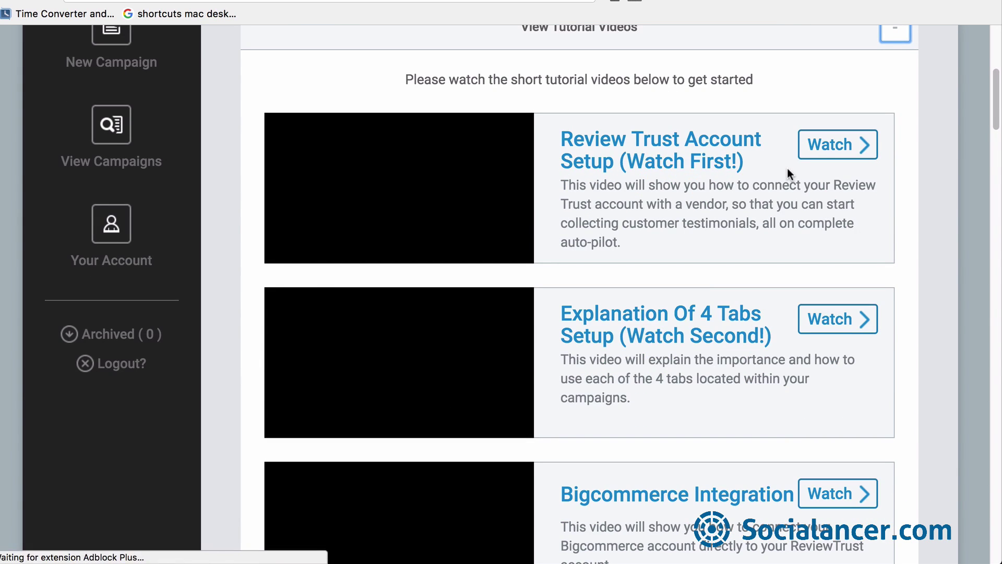
Browse the integration tutorial video cards, then collapse them to reveal the campaign list.
scroll(728, 174, down, 3)
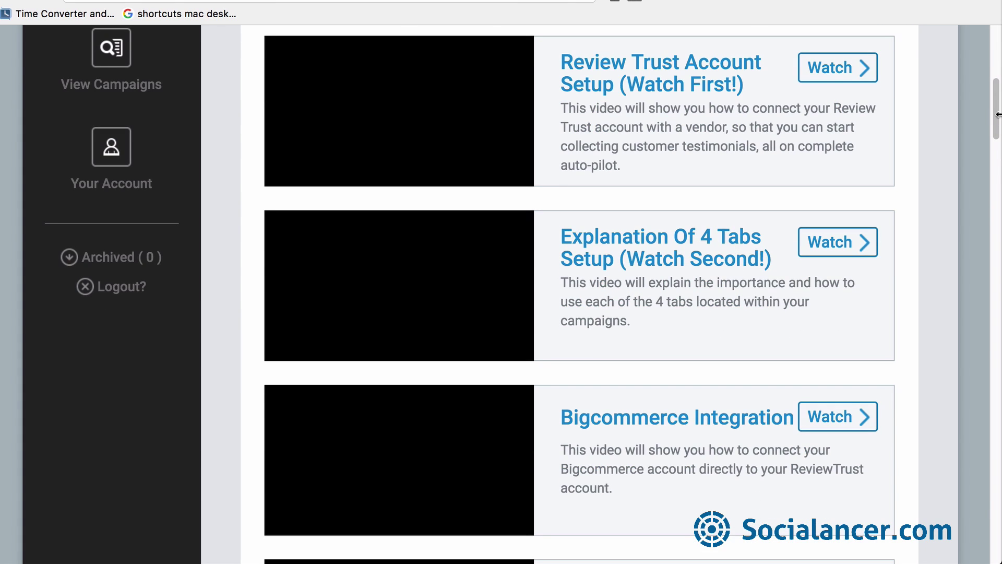
scroll(996, 108, down, 15)
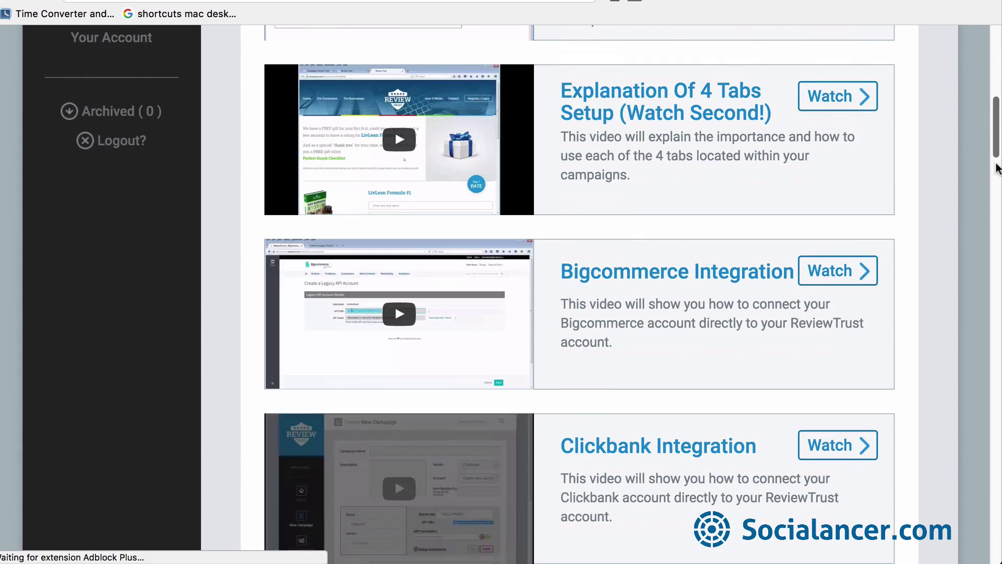
scroll(784, 277, down, 10)
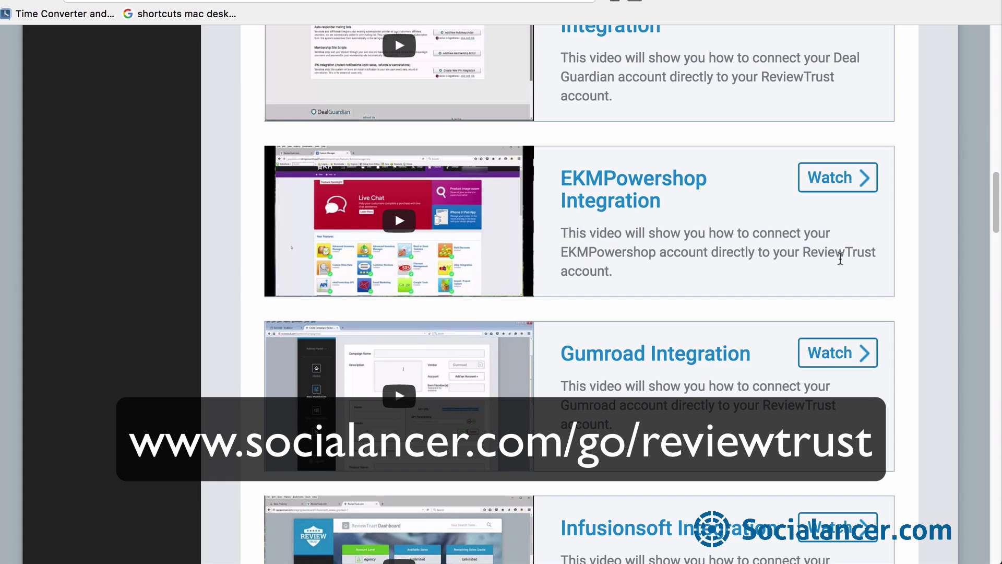
scroll(757, 321, down, 7)
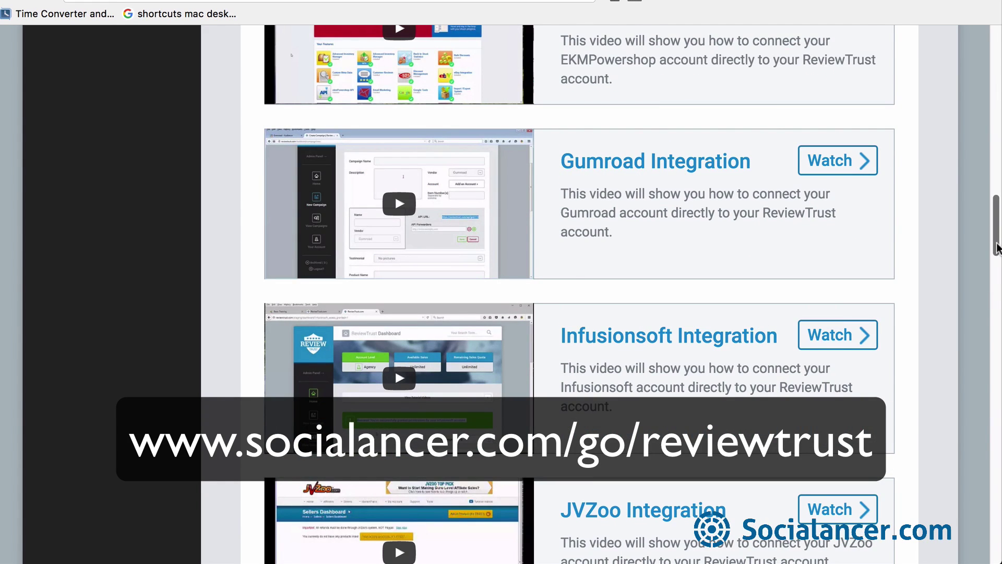
drag(995, 217, 995, 57)
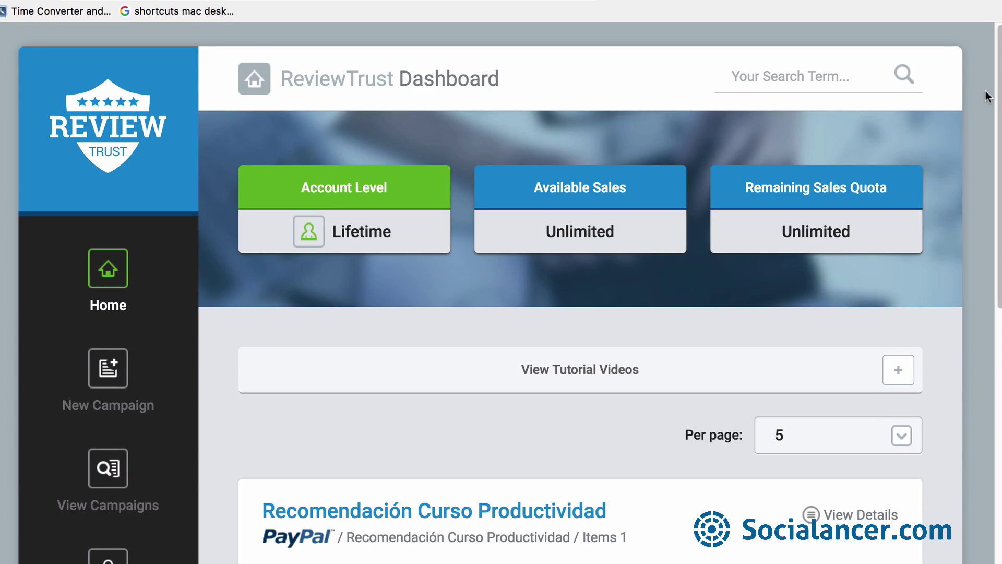
Check the Your Account personal details, then start a blank new campaign form.
scroll(79, 438, down, 3)
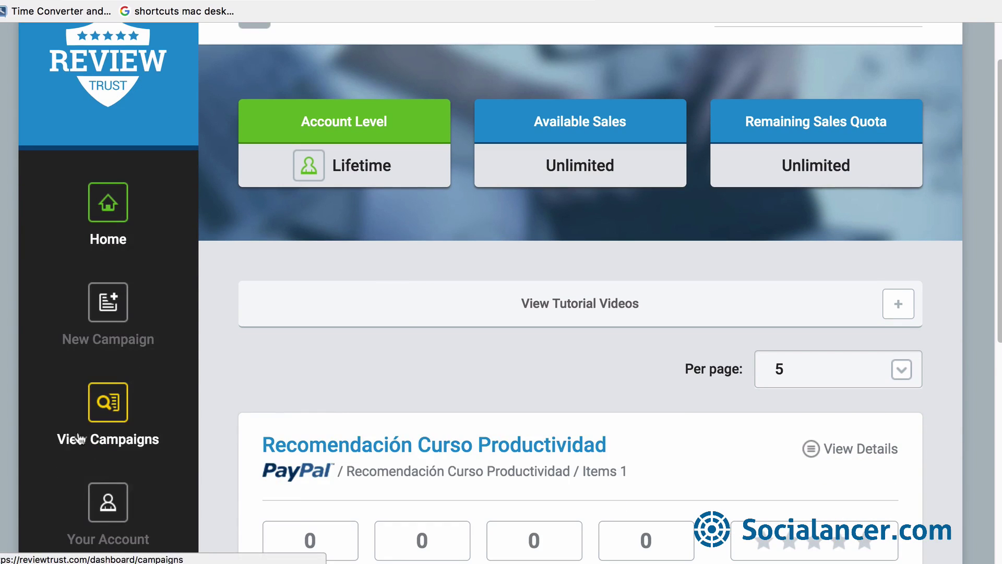
click(111, 514)
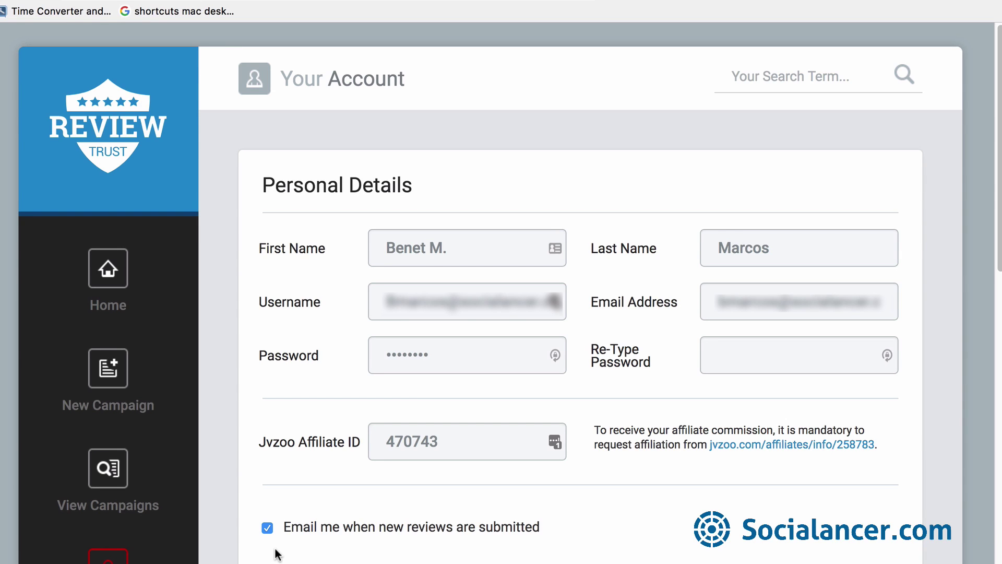
click(107, 380)
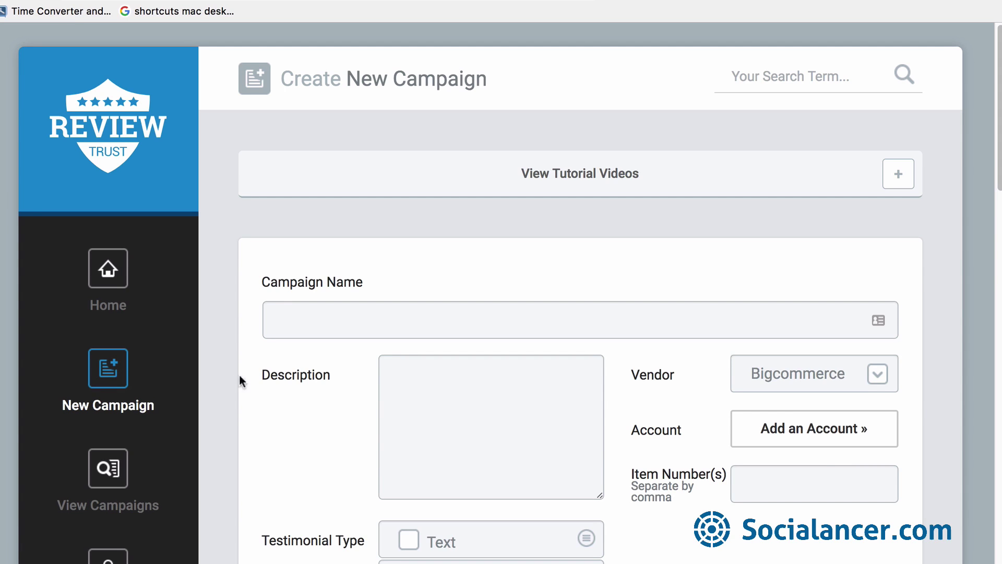
click(882, 375)
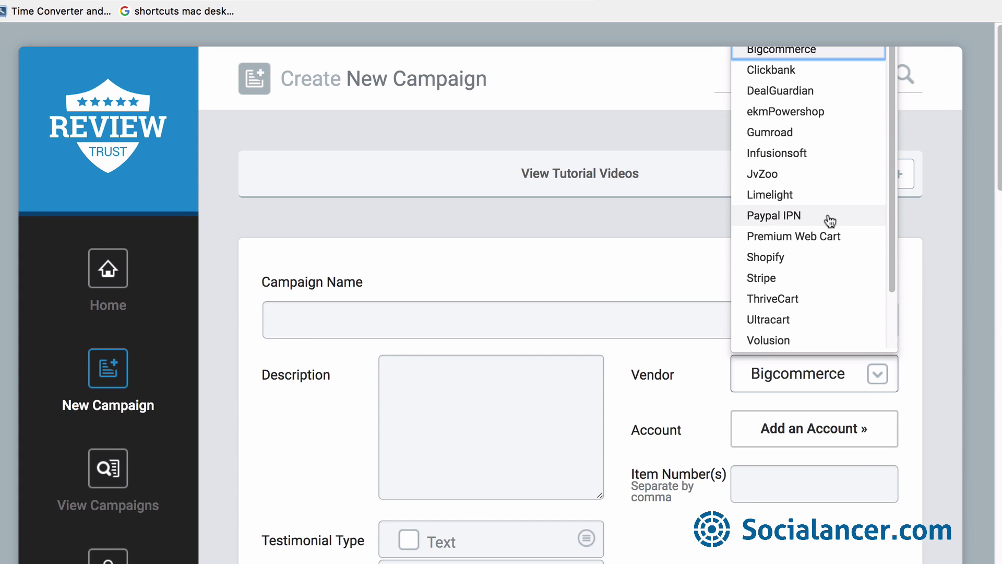
scroll(774, 282, down, 3)
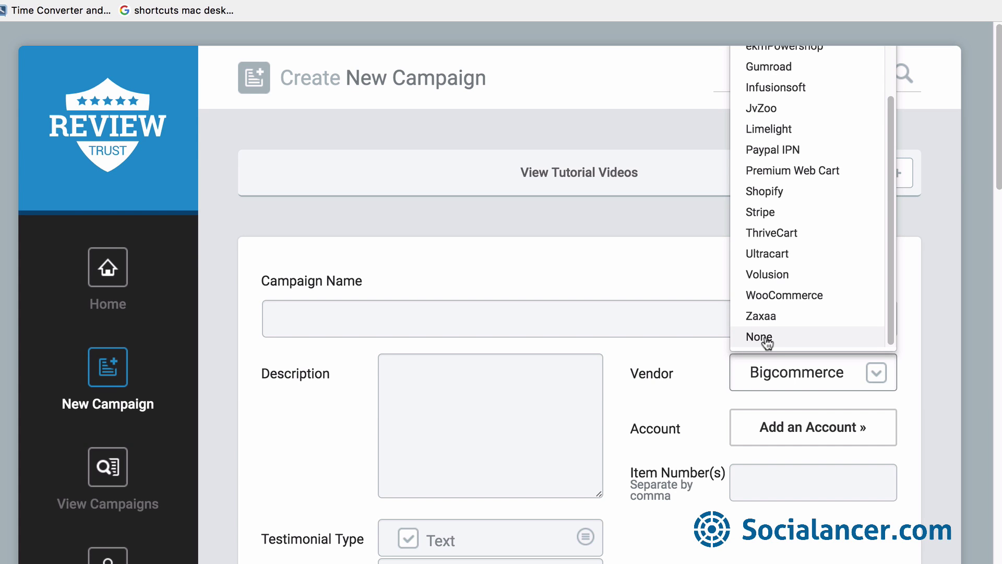
click(691, 373)
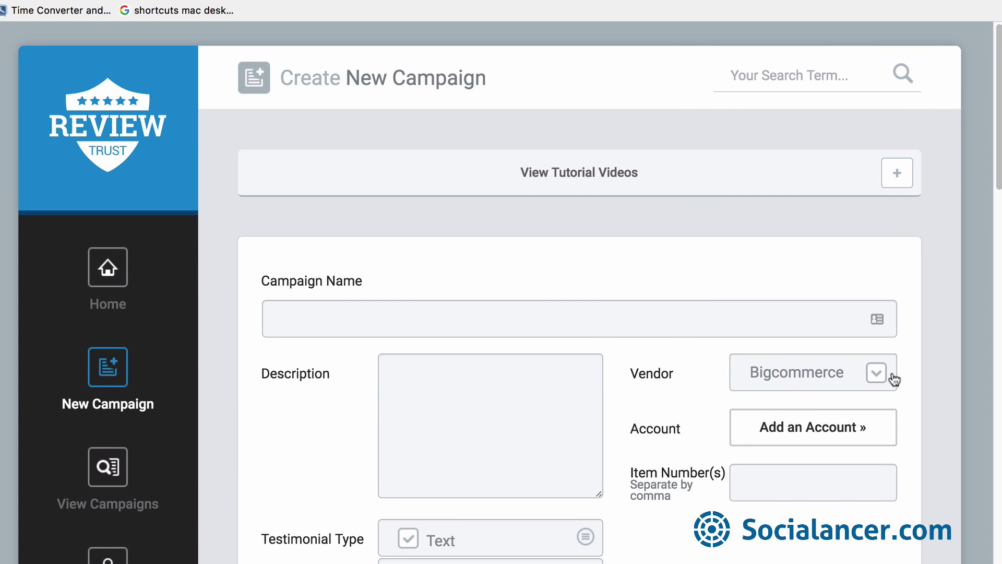
click(547, 321)
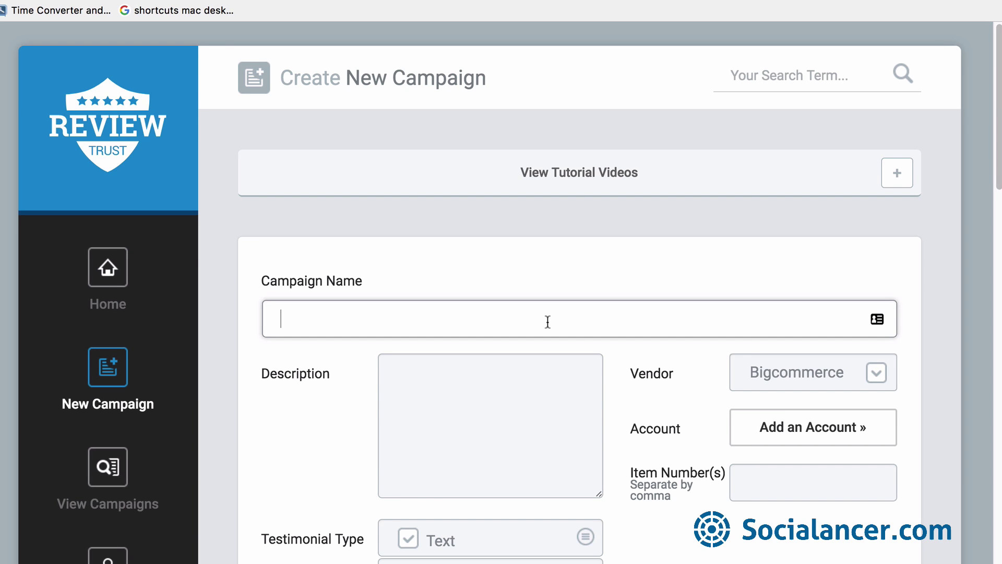
Enter campaign name 'Curso Email Marketing' and description 'Curso Email Marketing 5 Días.'.
text(Curso Email )
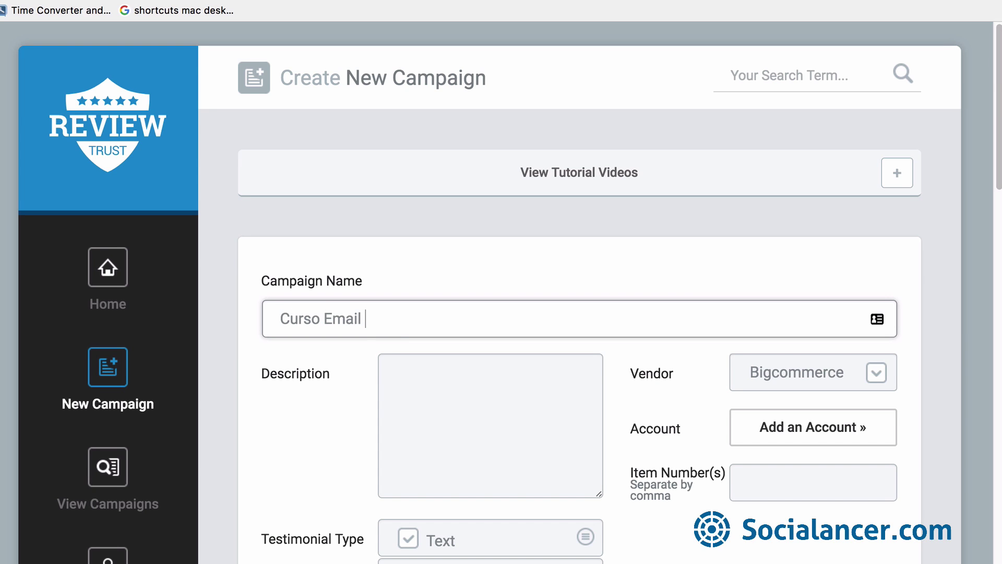
text(Marketing)
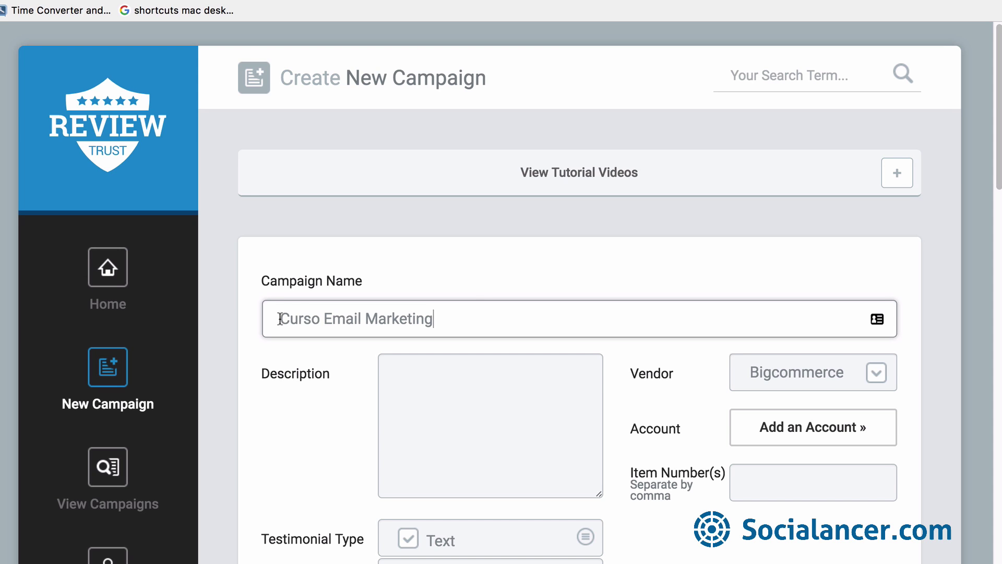
click(398, 392)
text(C)
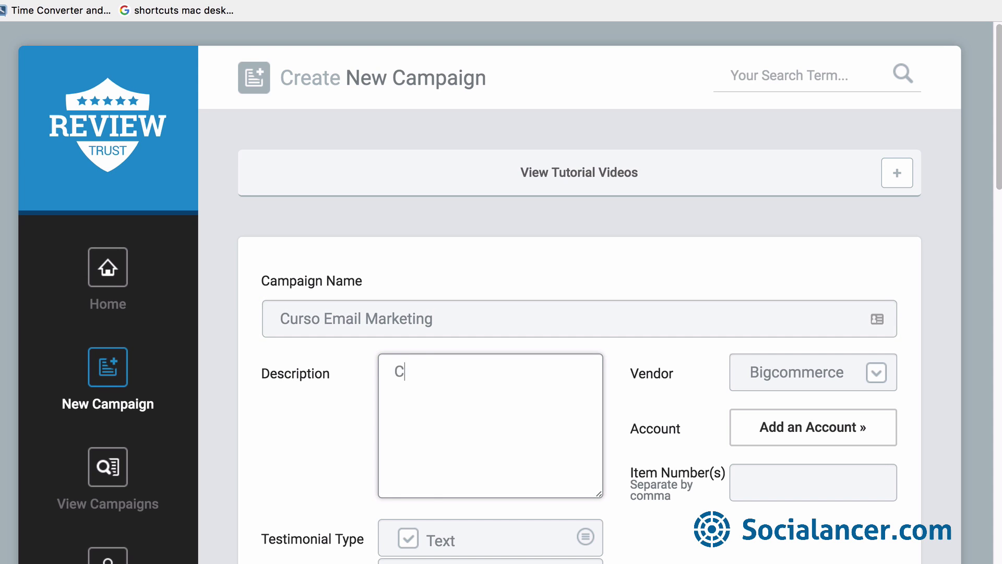
text(urso Email Marketing 5 Días)
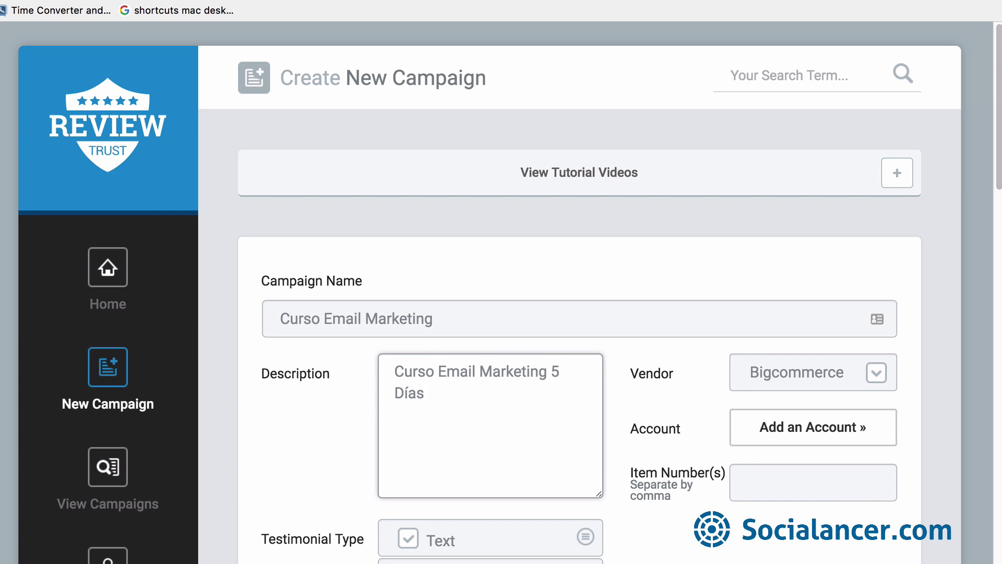
text(.)
scroll(531, 413, down, 5)
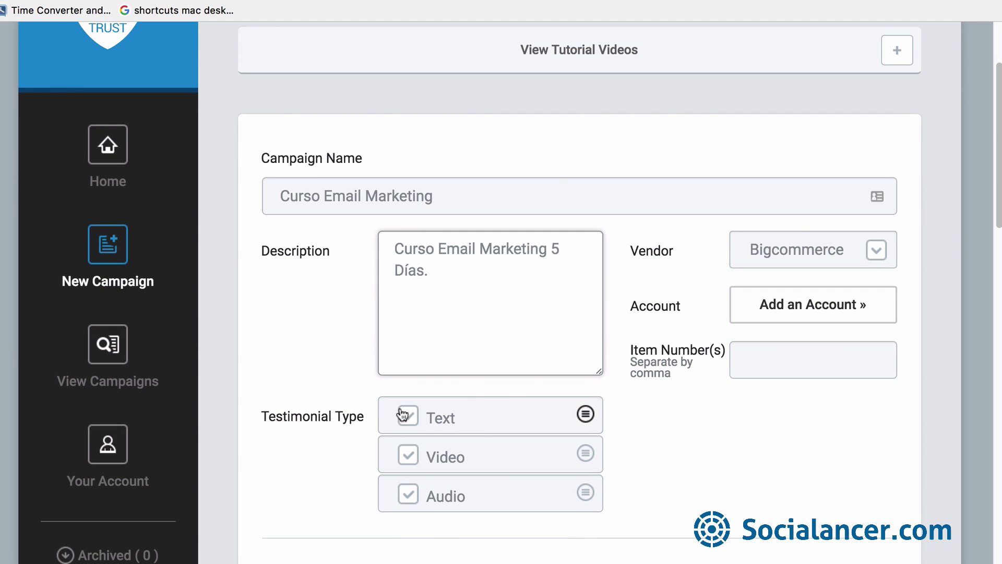
scroll(463, 420, down, 1)
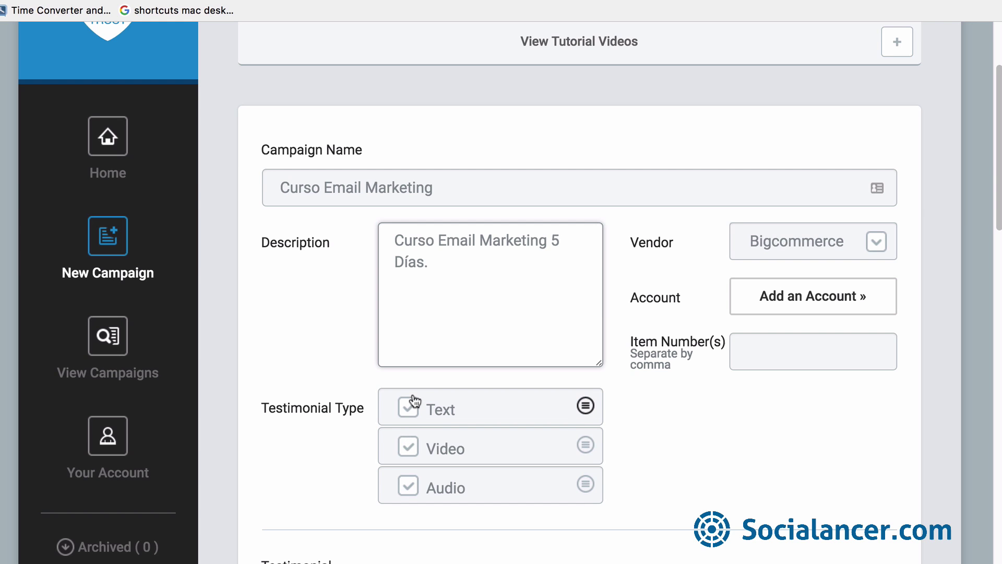
click(409, 446)
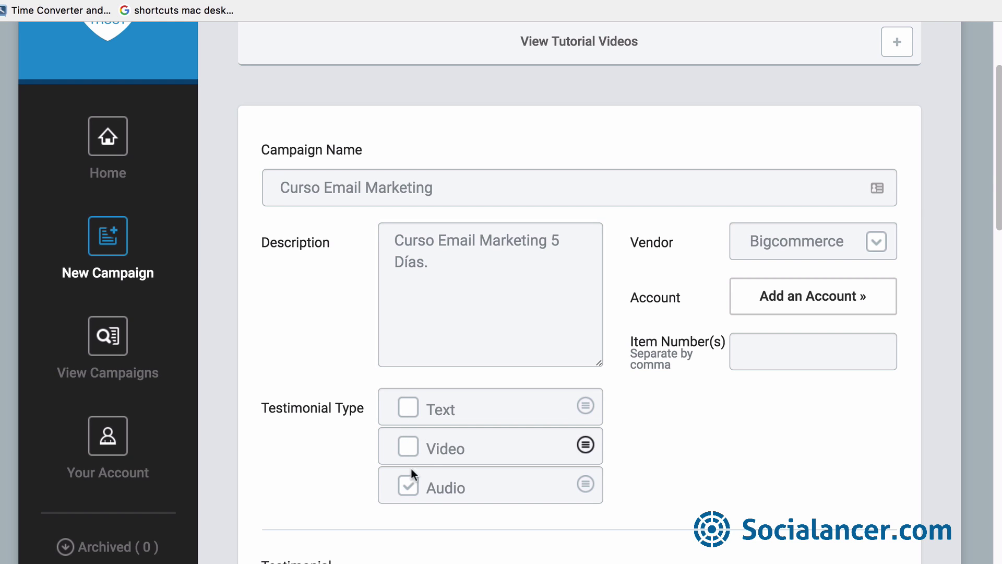
click(410, 486)
click(409, 411)
click(410, 446)
click(409, 484)
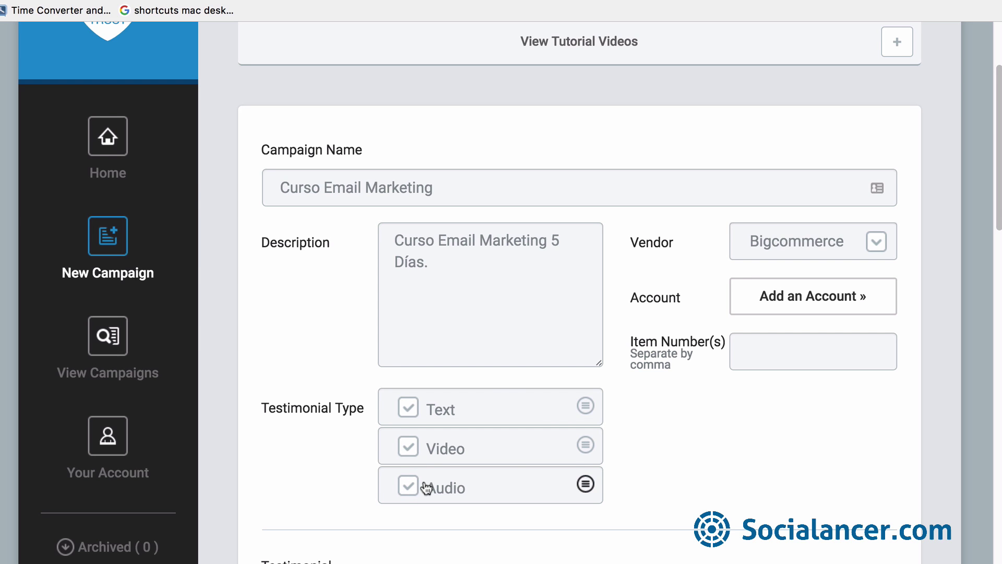
scroll(601, 430, down, 1)
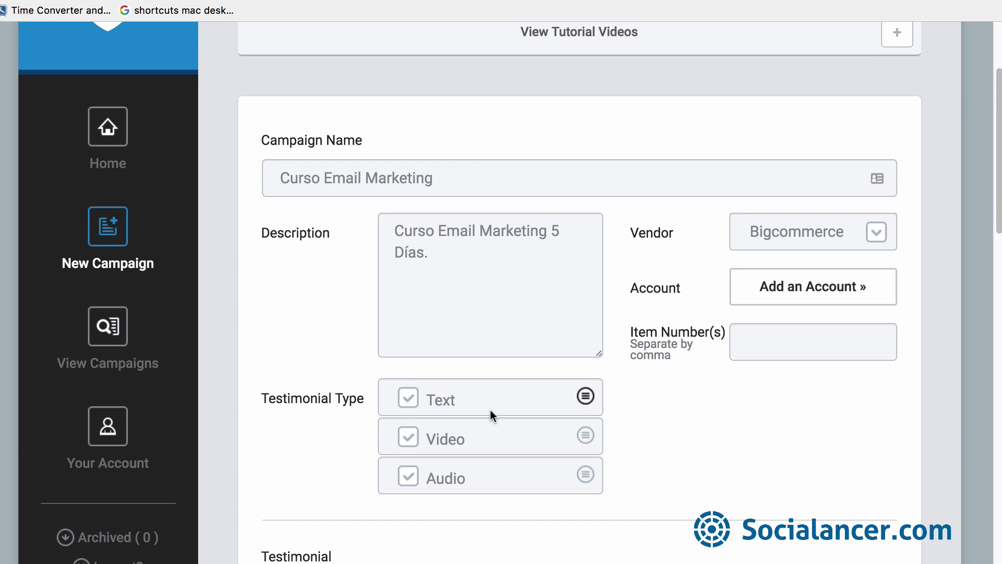
scroll(490, 410, down, 3)
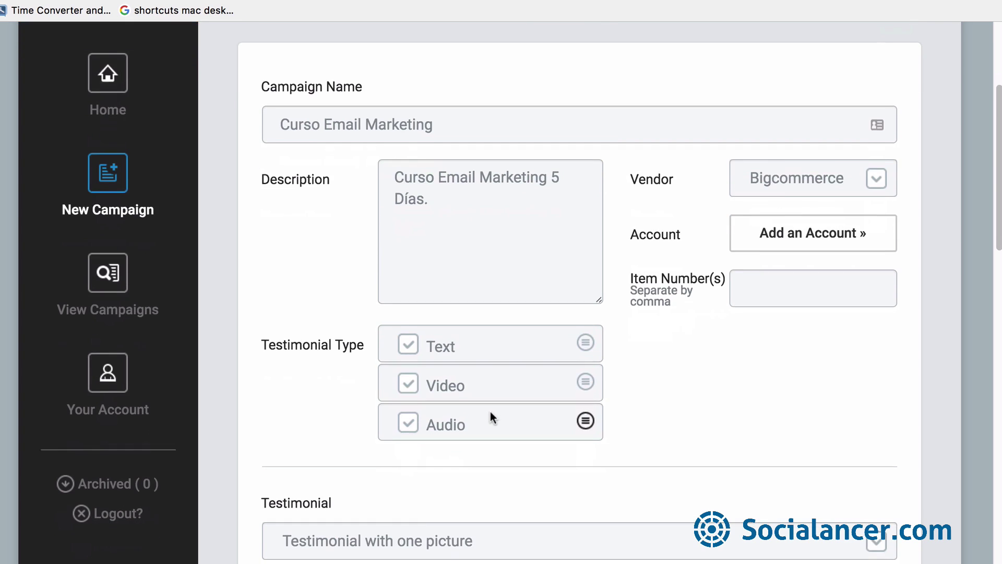
scroll(490, 411, down, 6)
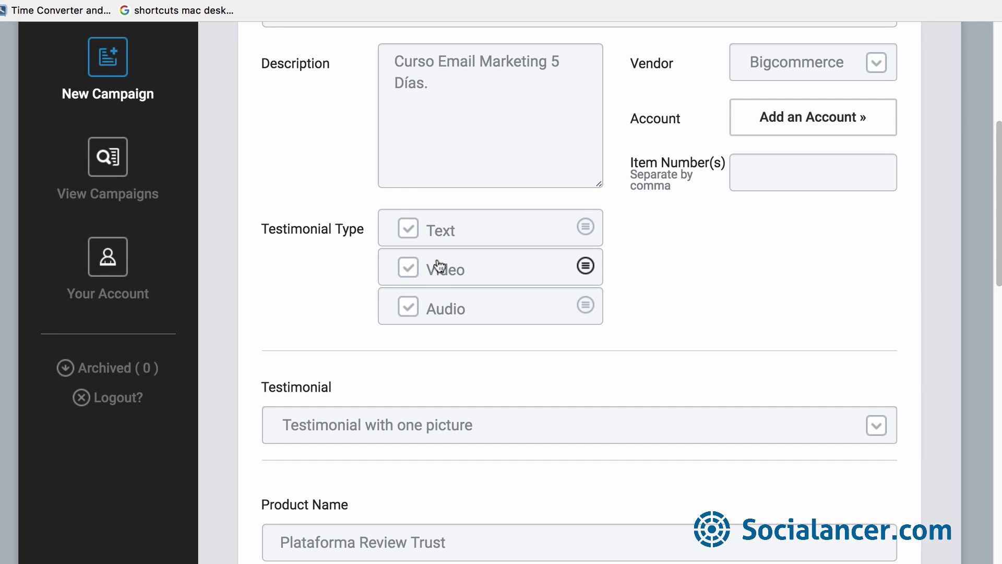
scroll(438, 328, down, 3)
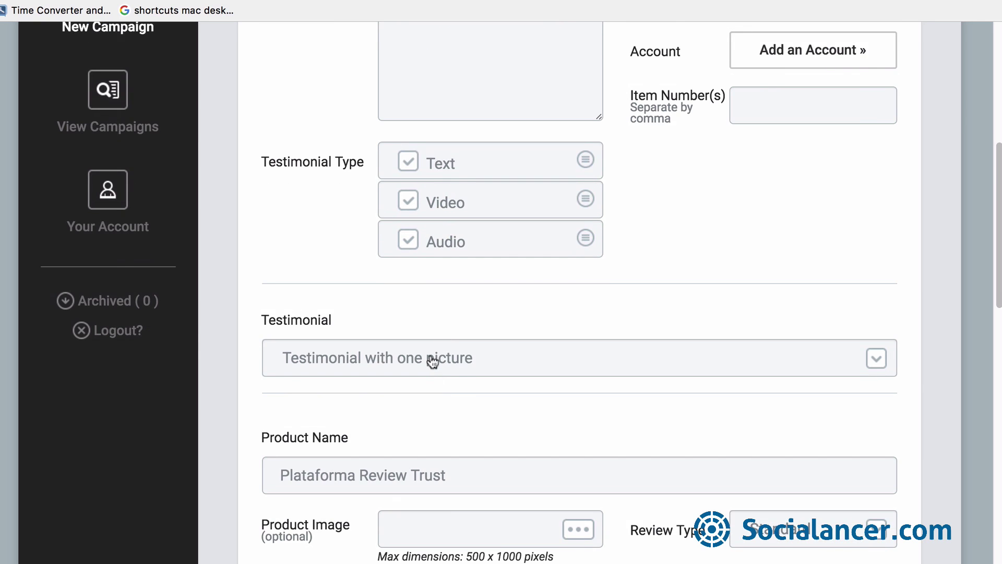
click(432, 361)
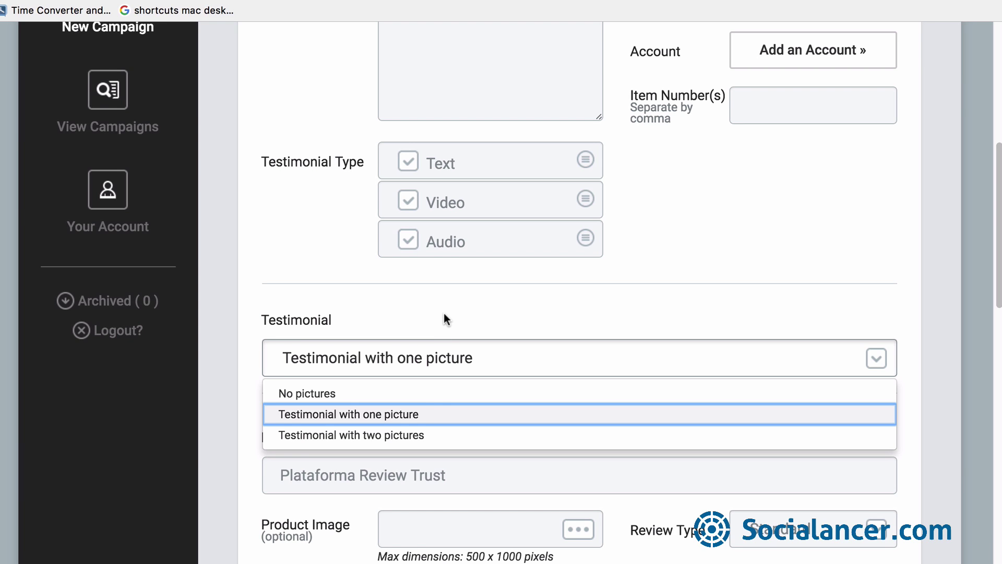
click(307, 415)
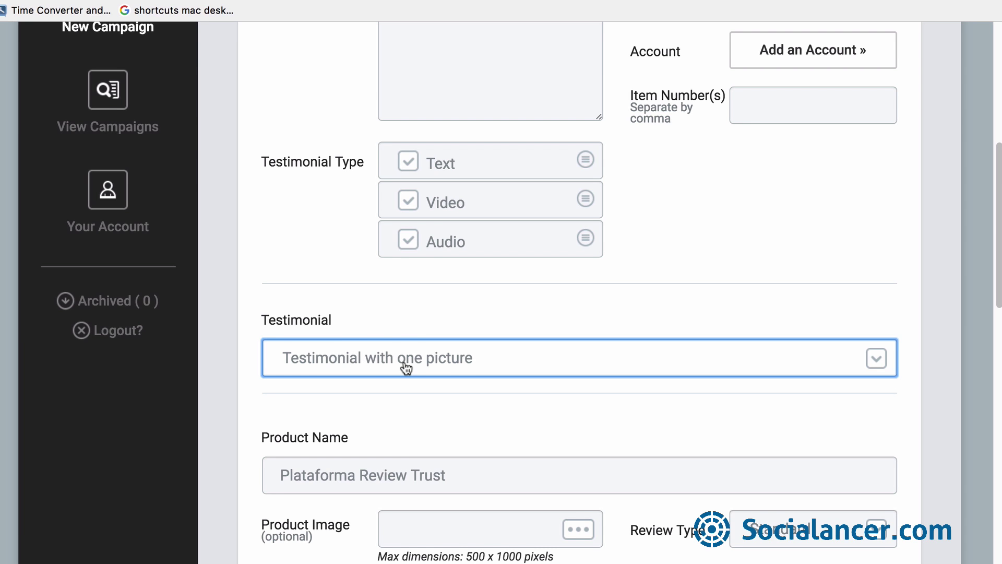
scroll(407, 369, down, 1)
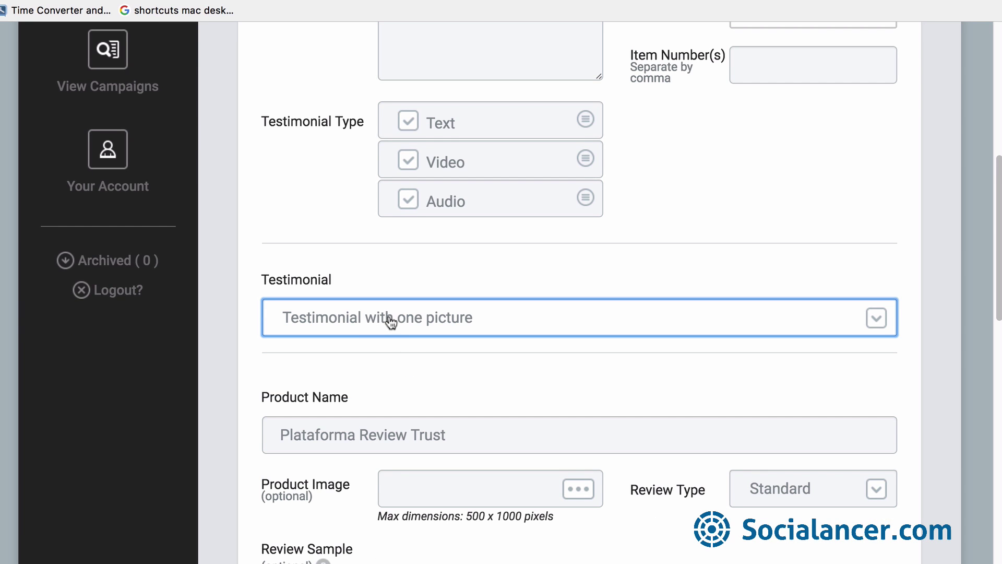
Set the product name to 'Curso Email Marketing'.
scroll(397, 326, down, 1)
drag(466, 413, 278, 419)
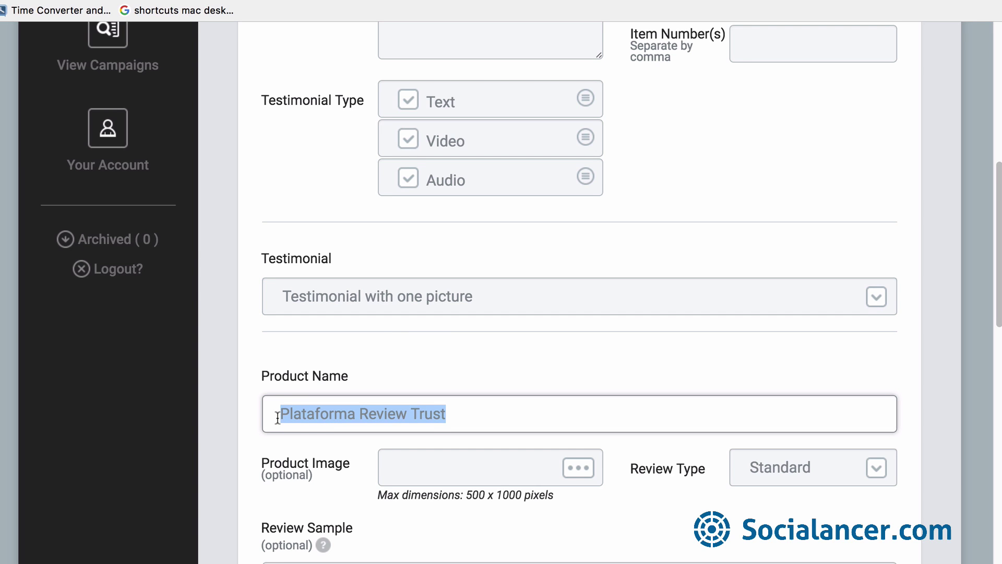
text(Curso Email Ma)
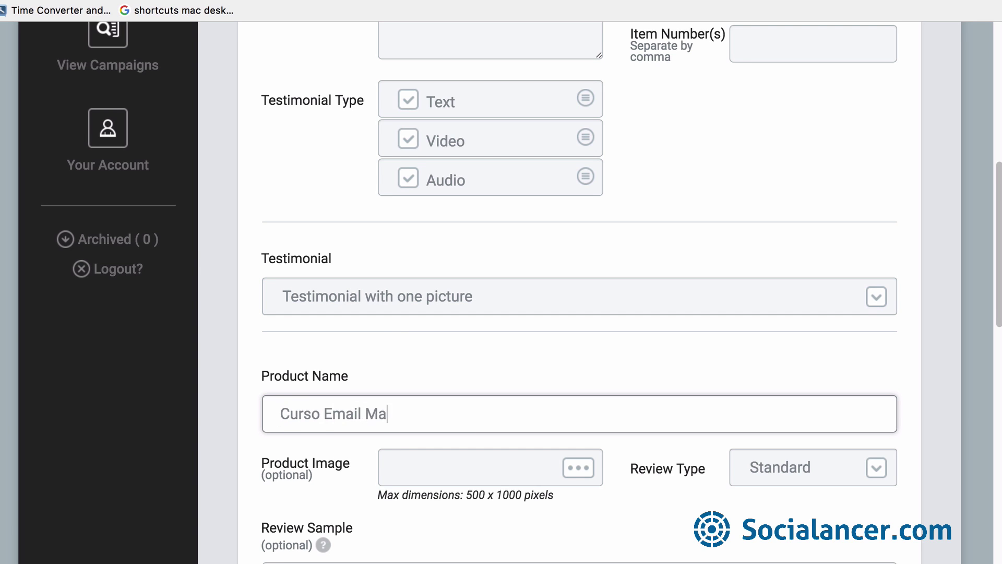
text(rketing)
scroll(590, 337, down, 1)
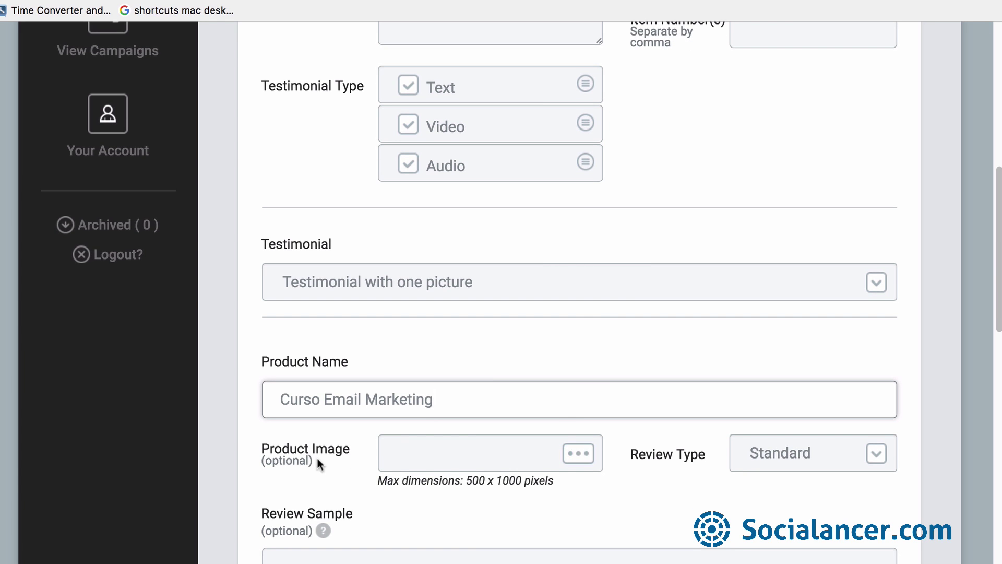
Attach Small.png from the Desktop as the product image.
click(583, 457)
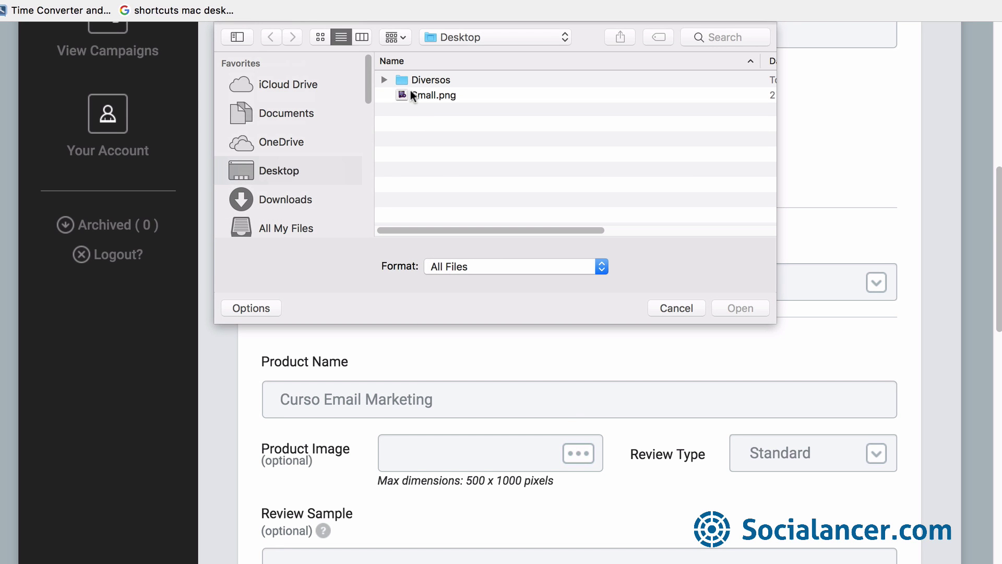
click(411, 94)
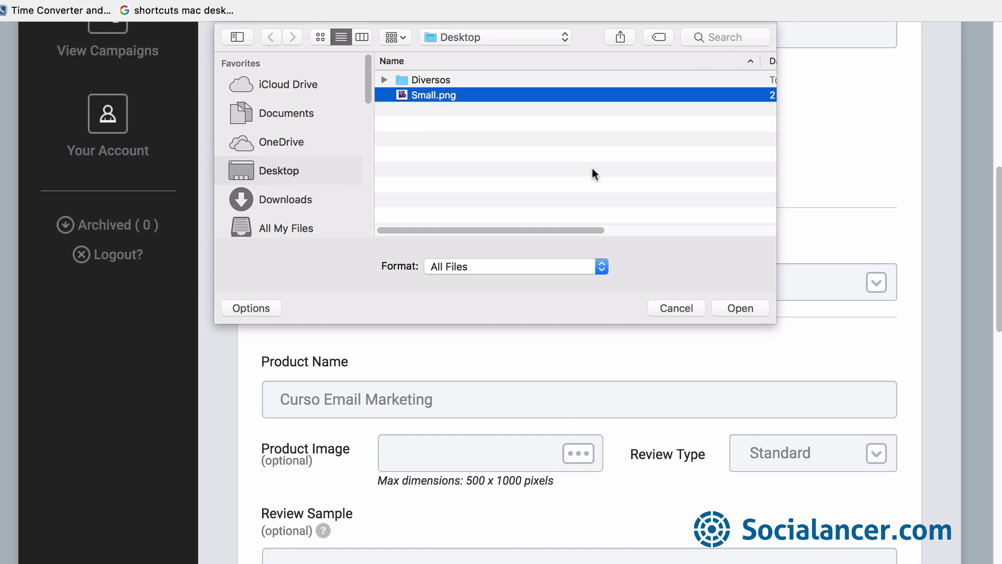
click(742, 308)
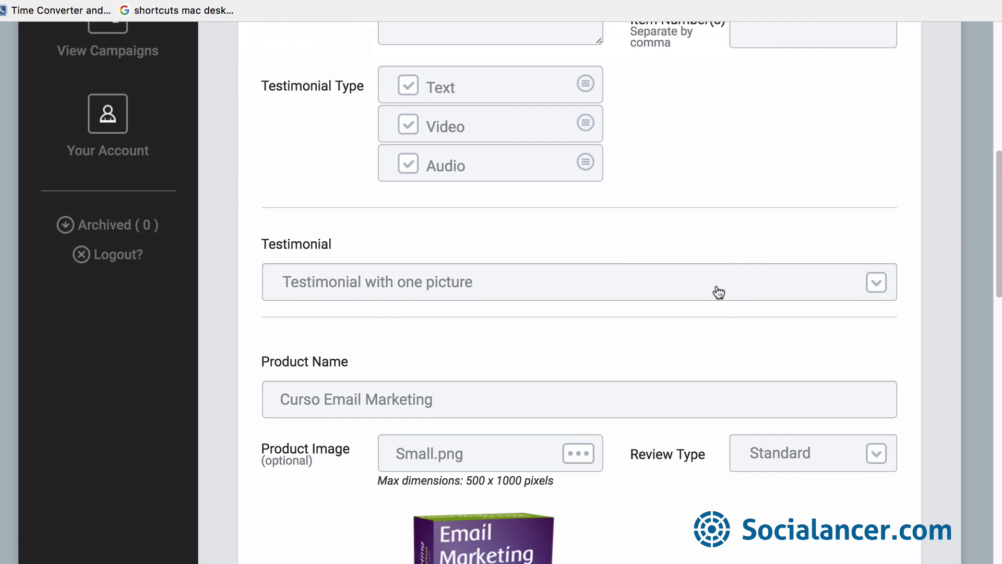
scroll(716, 291, down, 5)
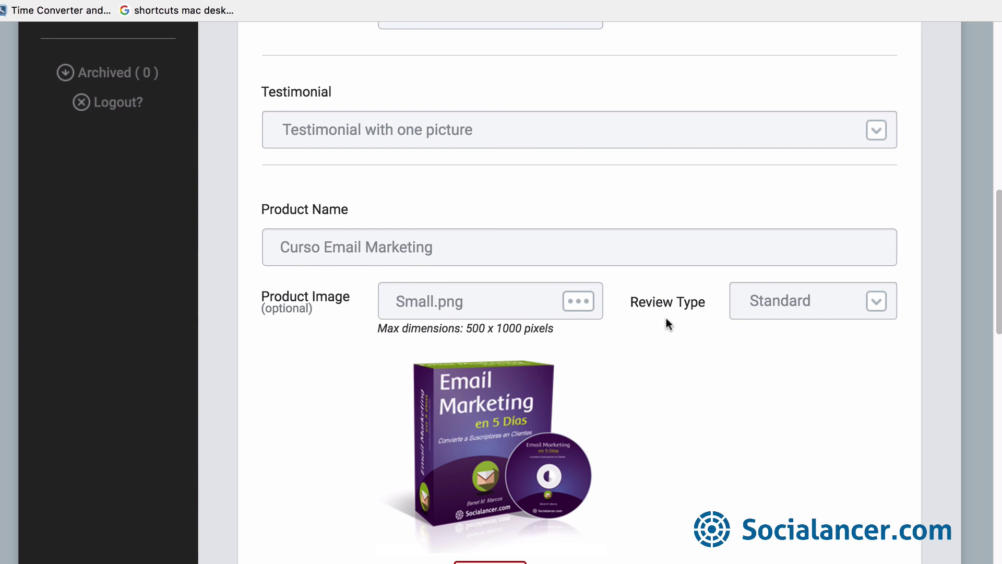
scroll(659, 315, down, 2)
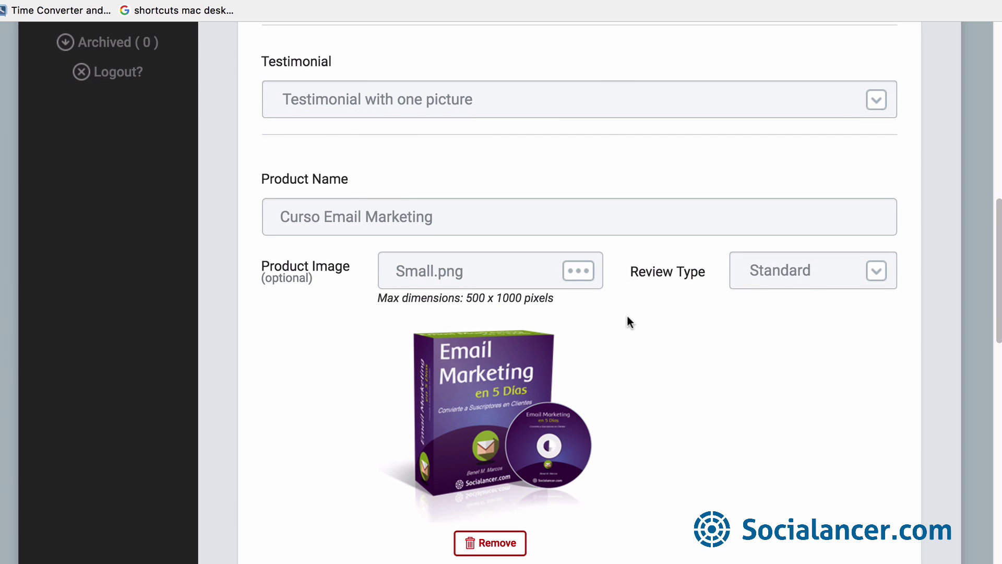
scroll(629, 321, down, 5)
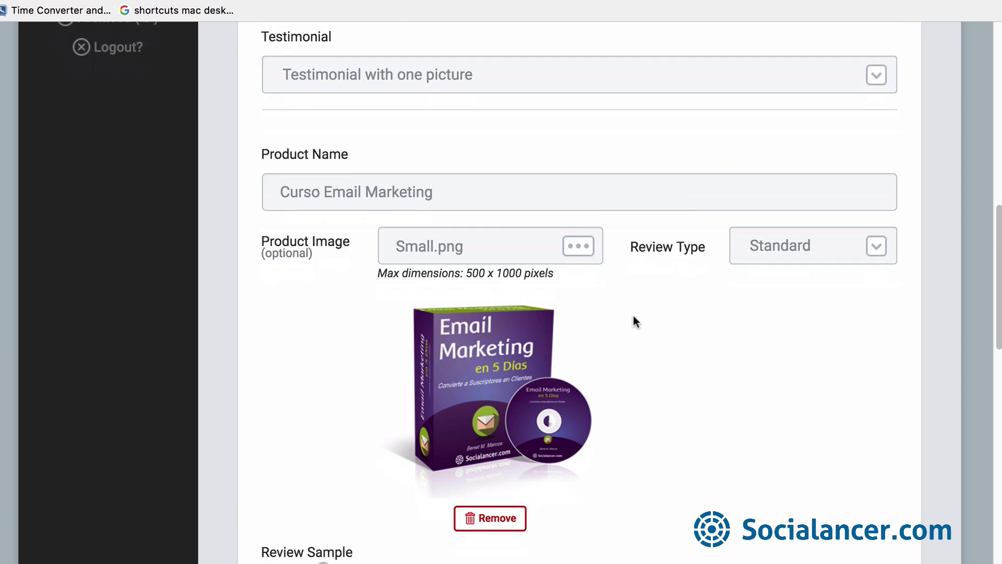
click(457, 461)
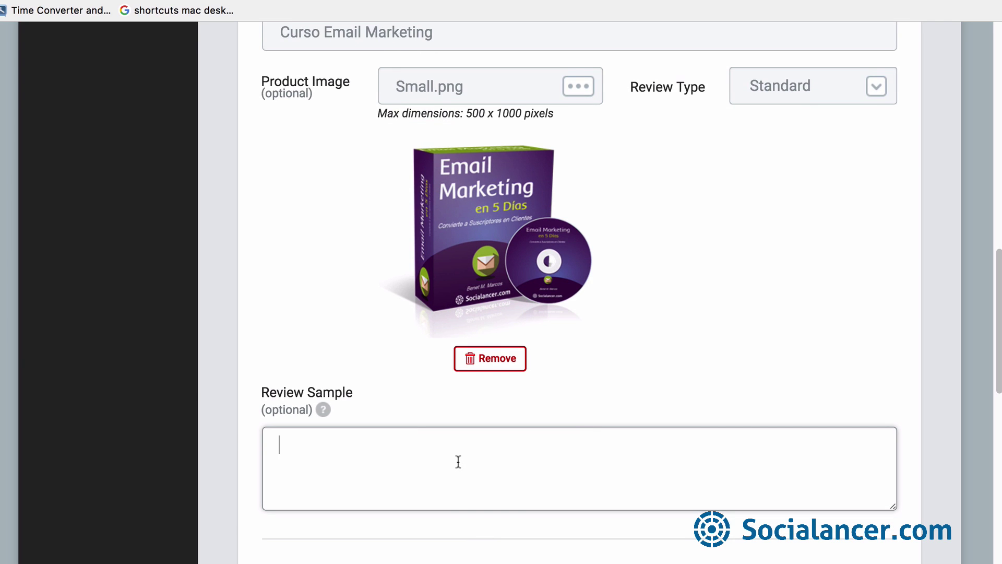
Enter the review sample 'Déjanos una recomendación honesta sobre el curso'.
text(Déjanos)
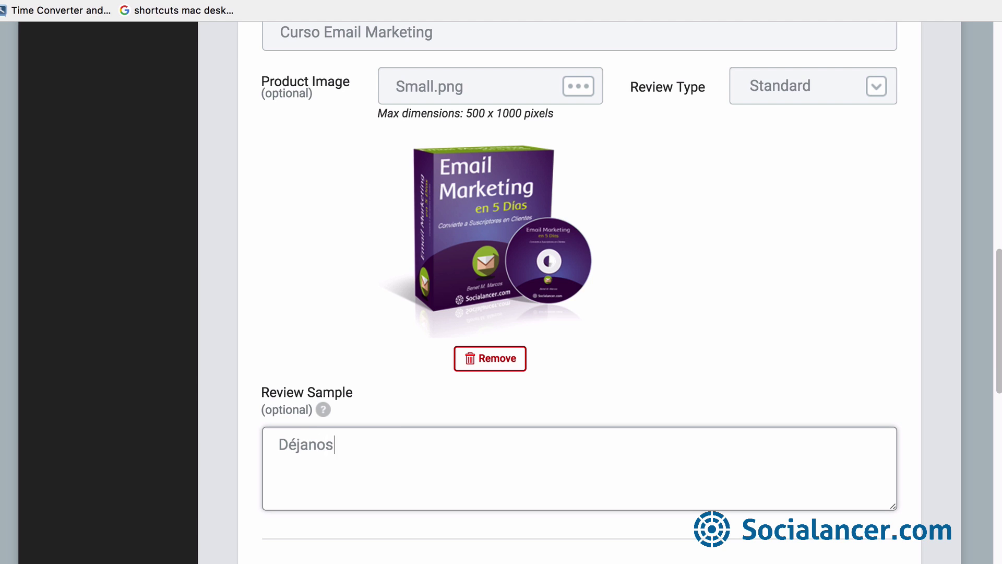
text( una recomendación hon)
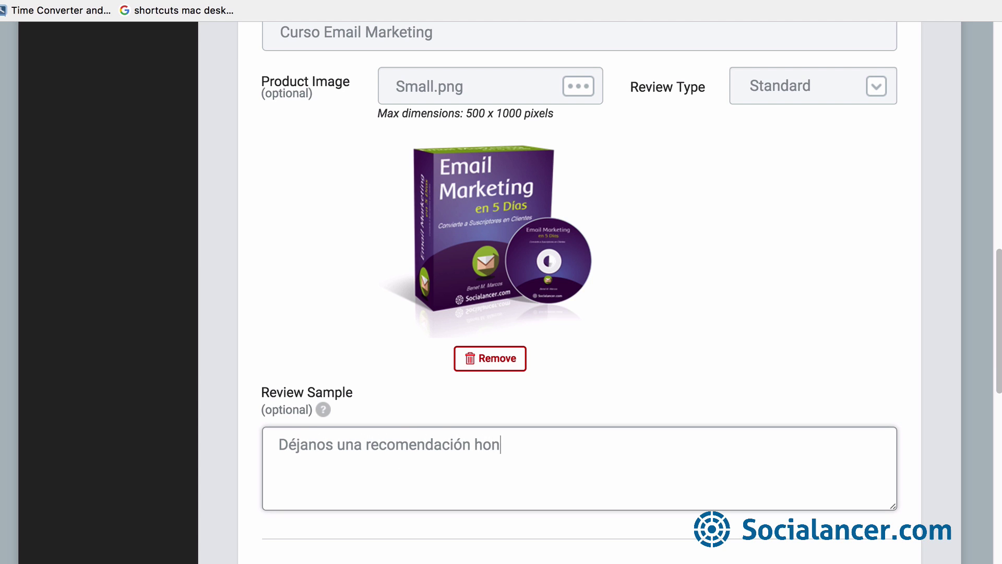
text(esta sobre e)
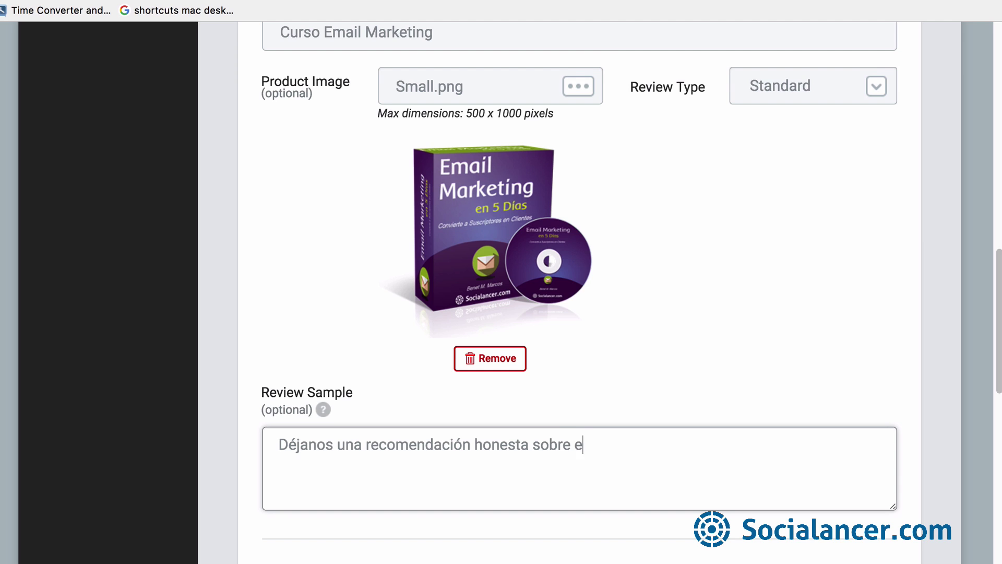
text(l curso)
scroll(505, 418, down, 4)
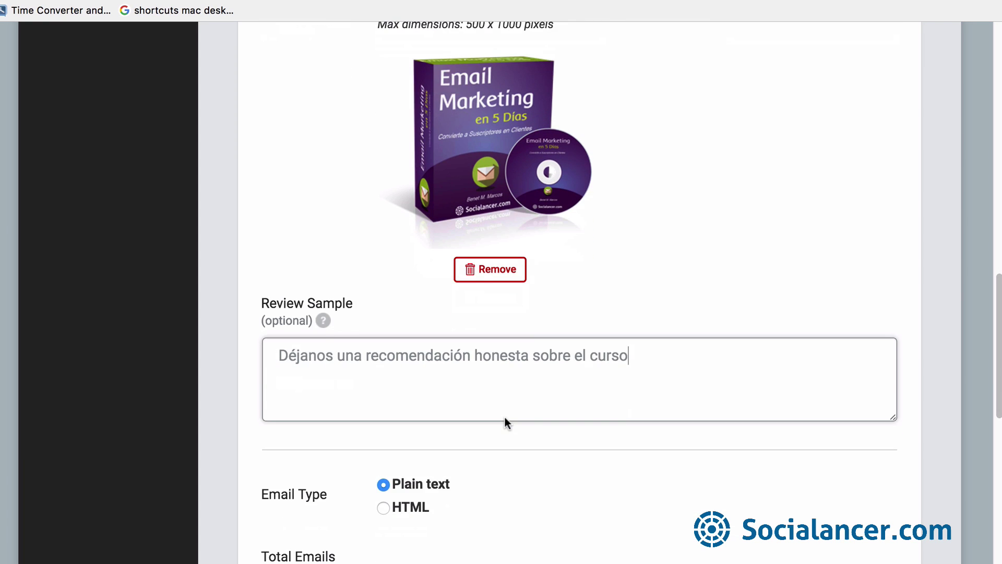
scroll(505, 418, down, 5)
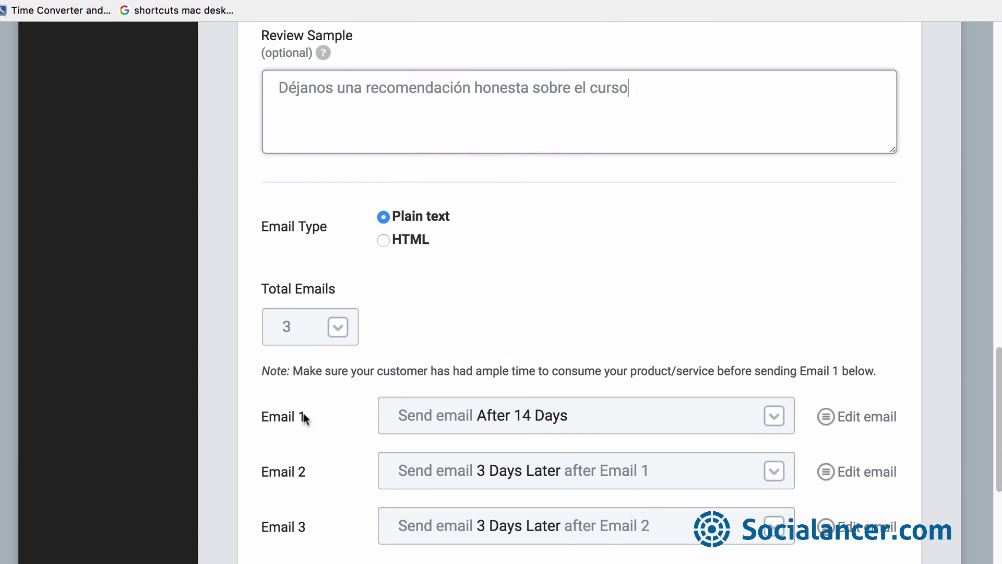
scroll(653, 374, up, 1)
scroll(652, 374, up, 8)
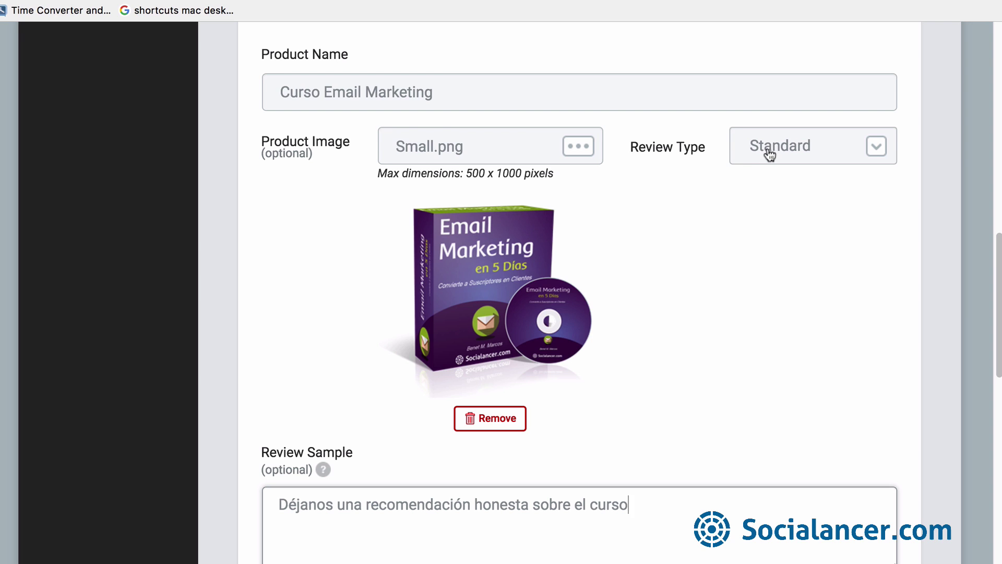
Change the review type to Incentivized.
click(881, 154)
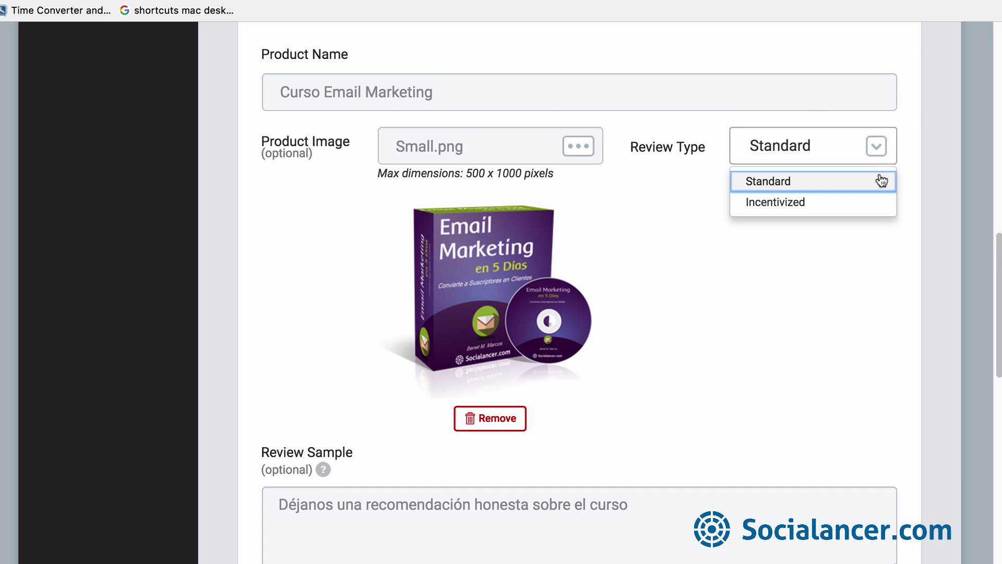
click(798, 205)
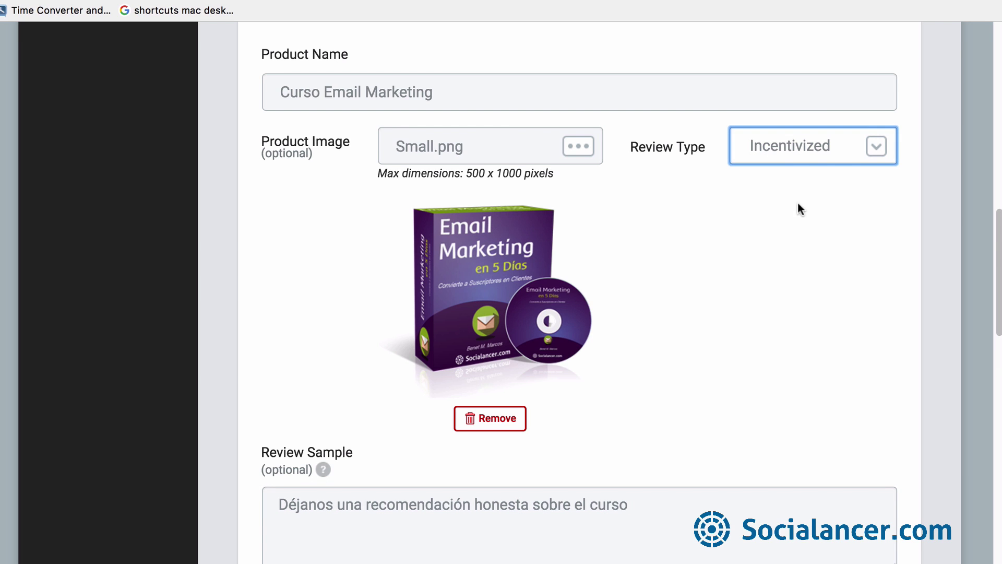
scroll(763, 287, down, 1)
scroll(762, 287, down, 10)
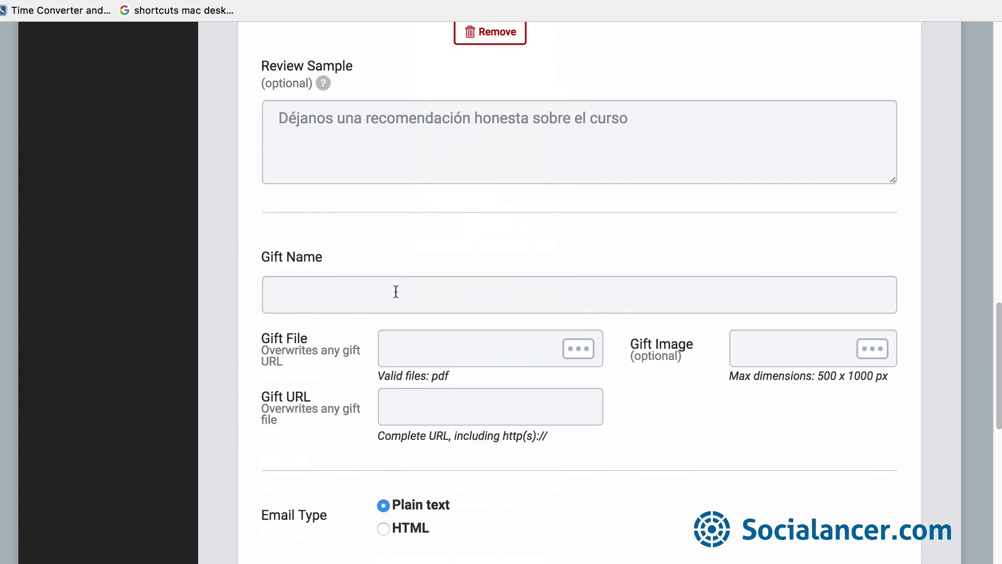
Name the gift 'eBook Email Marketing'.
click(313, 293)
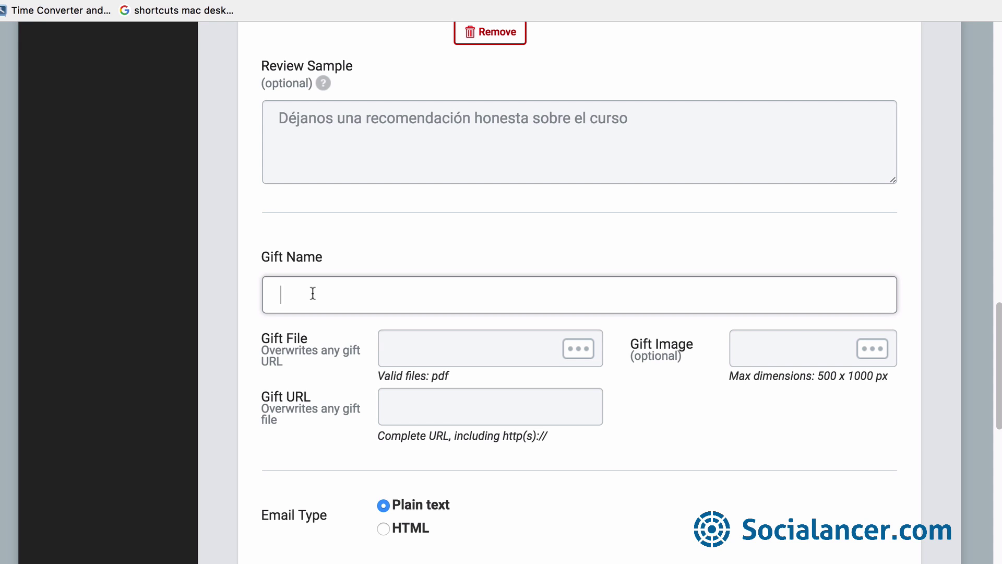
text(eBook Email Marketing)
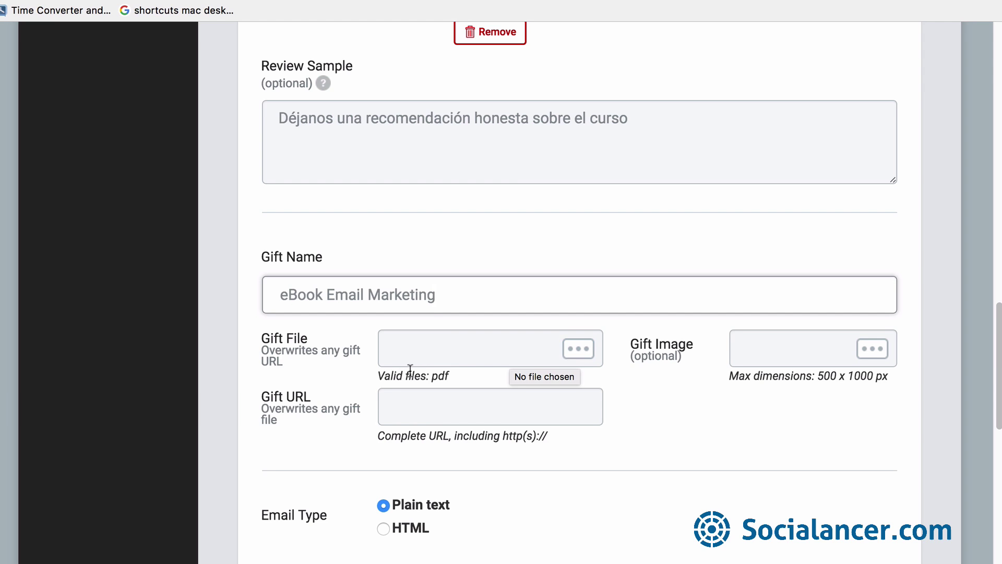
click(407, 406)
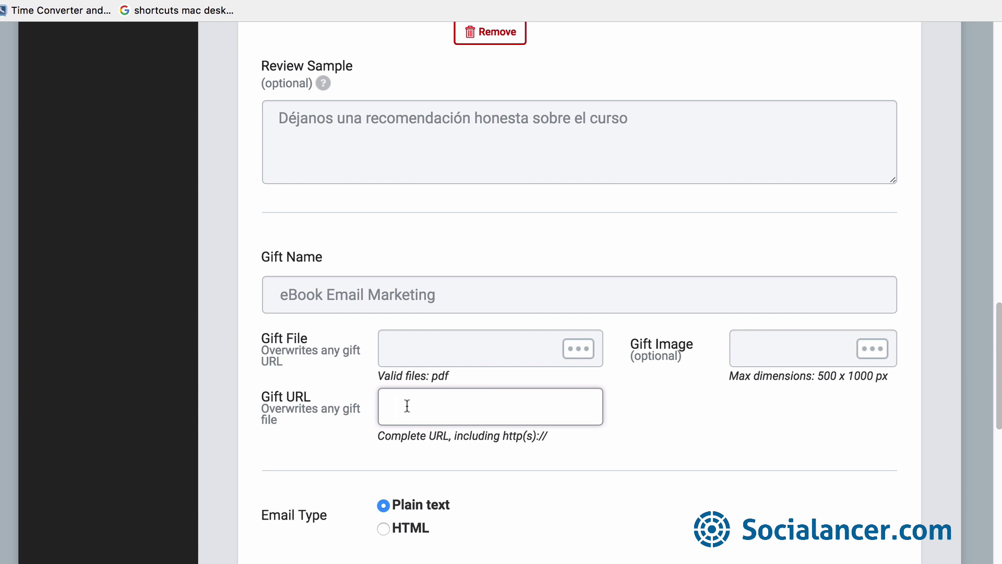
Attach Small.png from the Desktop as the gift image.
click(872, 348)
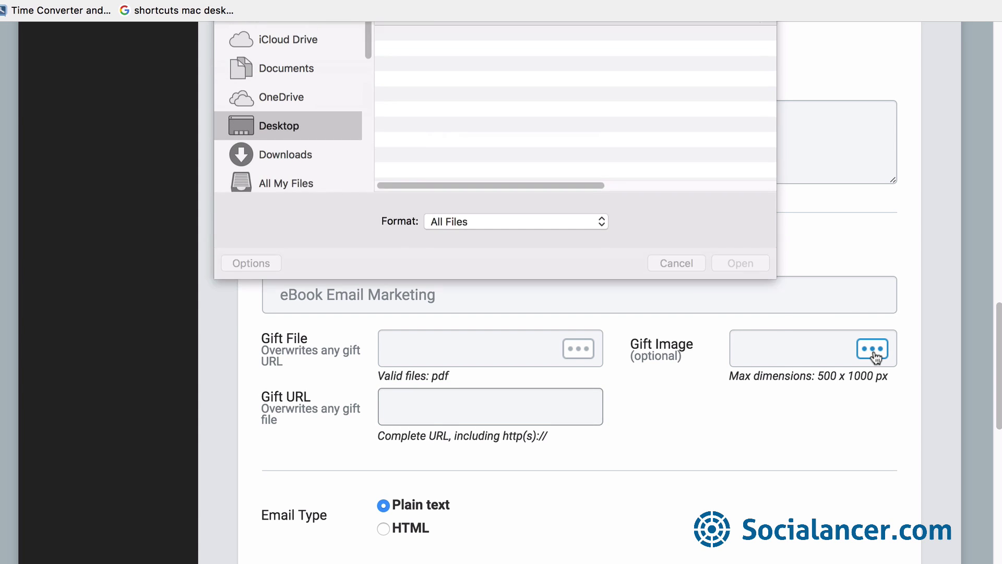
click(431, 96)
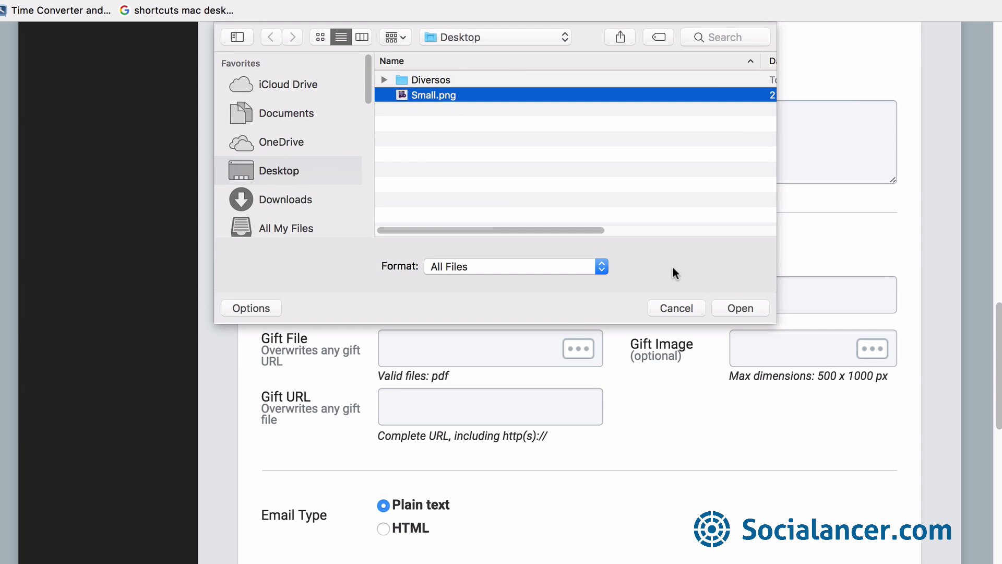
click(741, 309)
scroll(713, 419, down, 3)
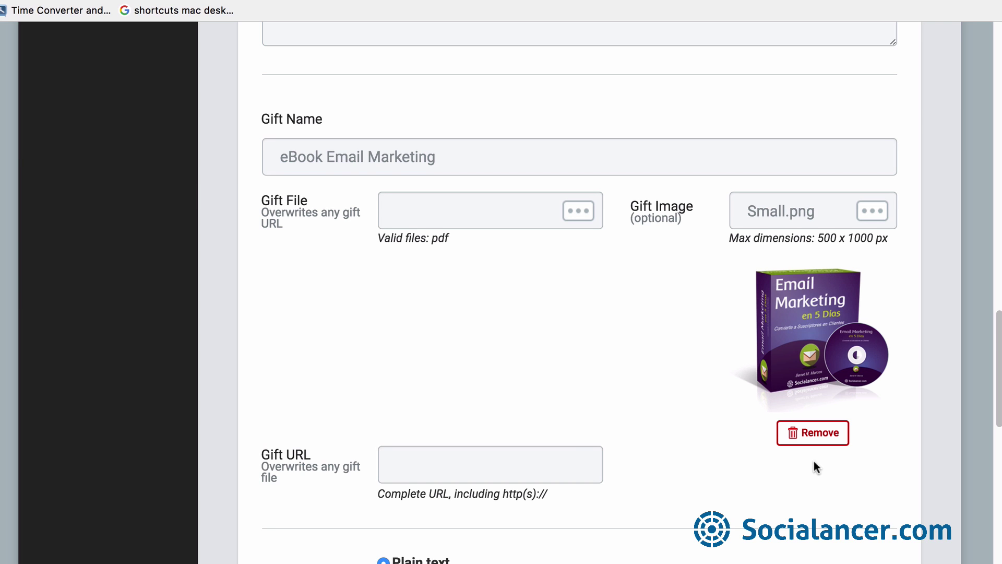
scroll(800, 463, down, 5)
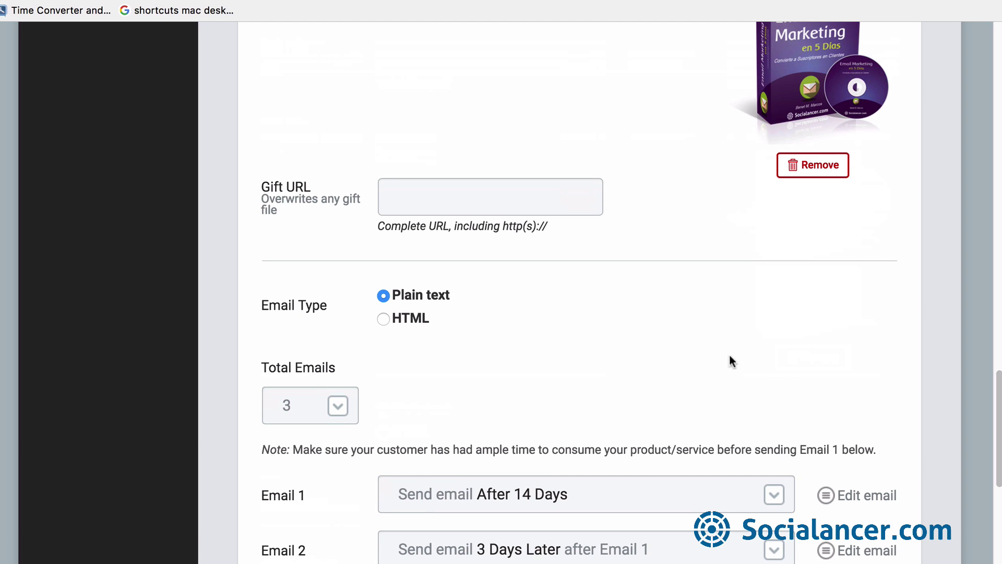
scroll(469, 427, down, 3)
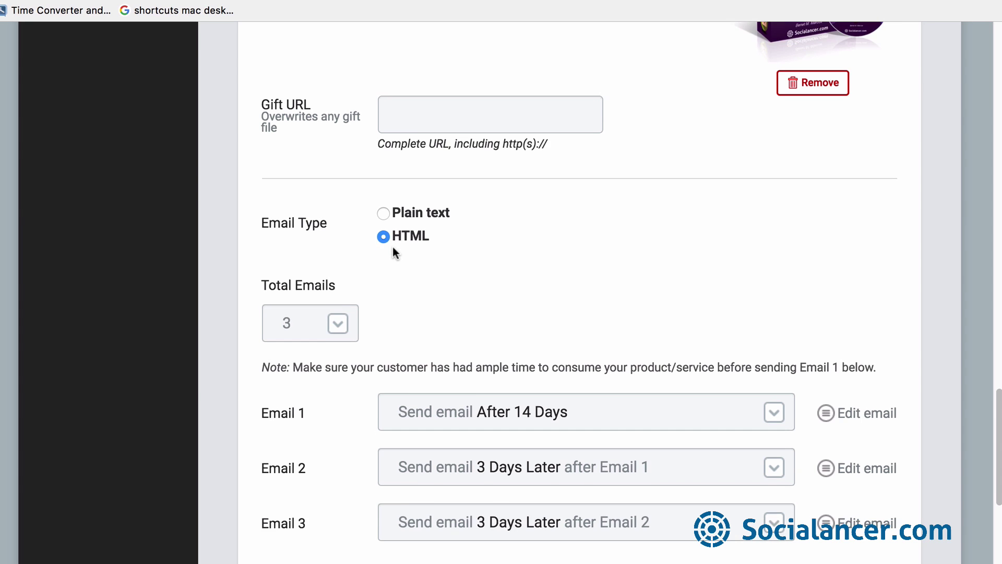
Bold the word 'enjoying' in Email 1's template, then close the template editor.
scroll(392, 246, down, 3)
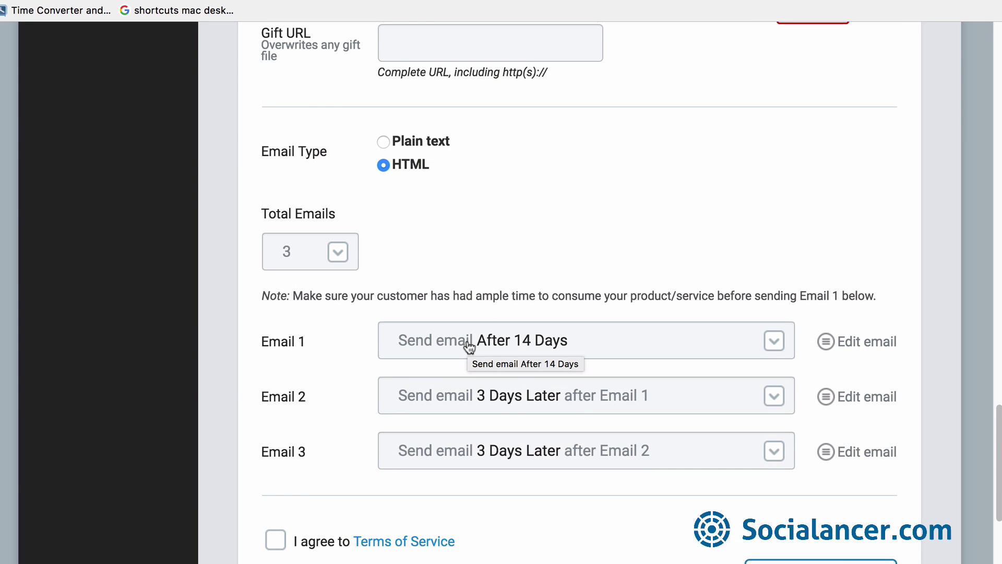
click(862, 344)
scroll(657, 352, down, 2)
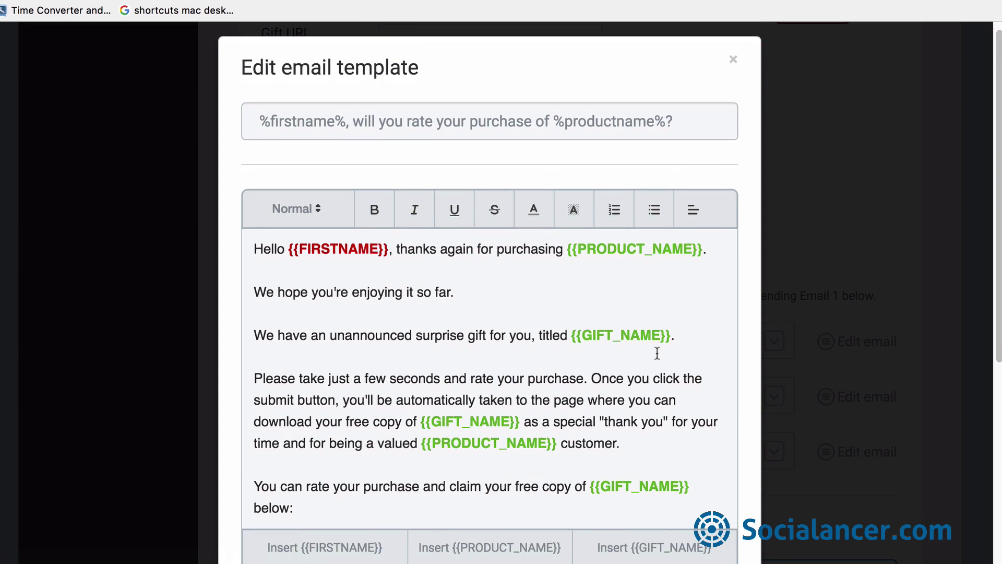
double_click(353, 265)
click(371, 187)
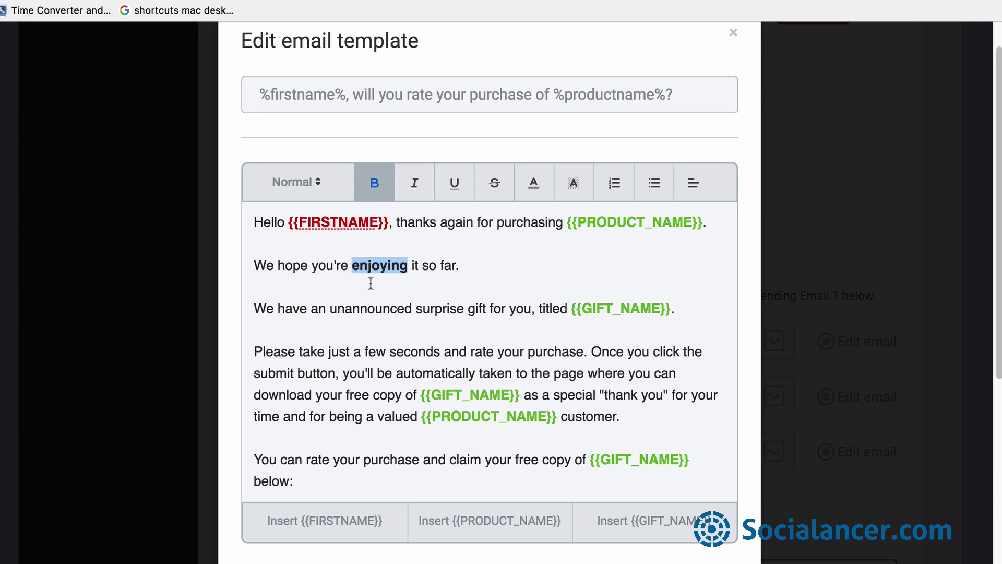
click(416, 265)
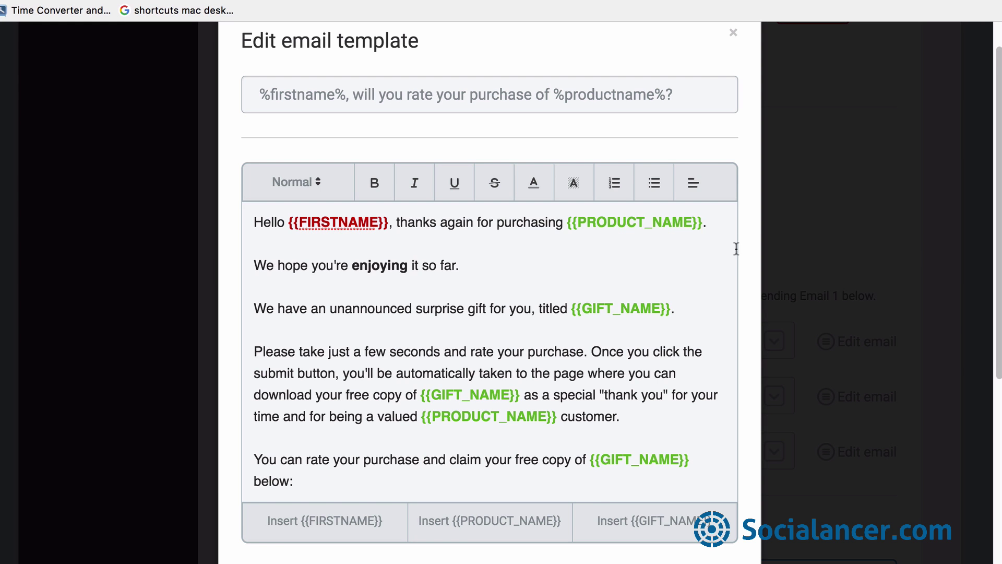
click(732, 36)
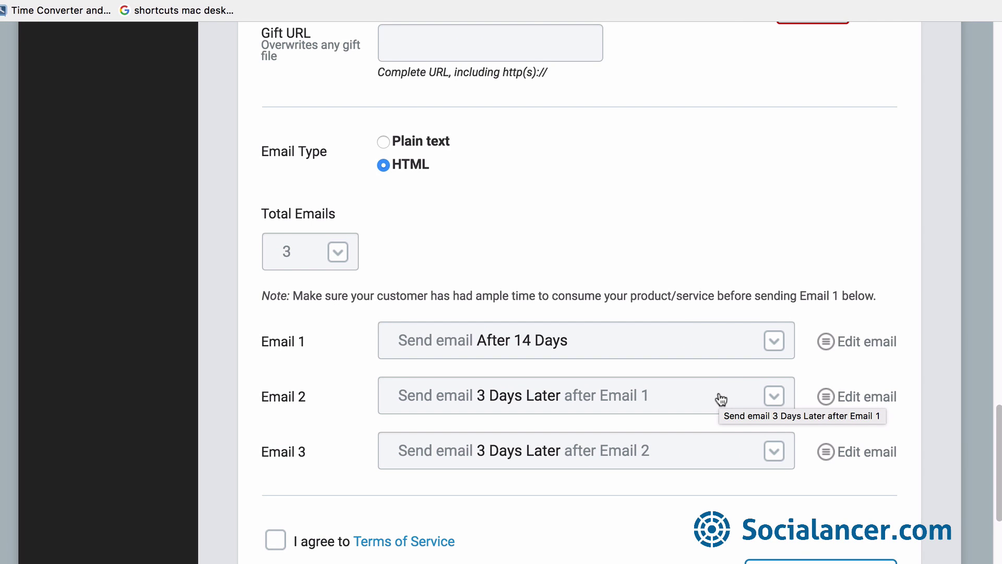
Open Email 1's send-delay dropdown and look through its options.
click(774, 340)
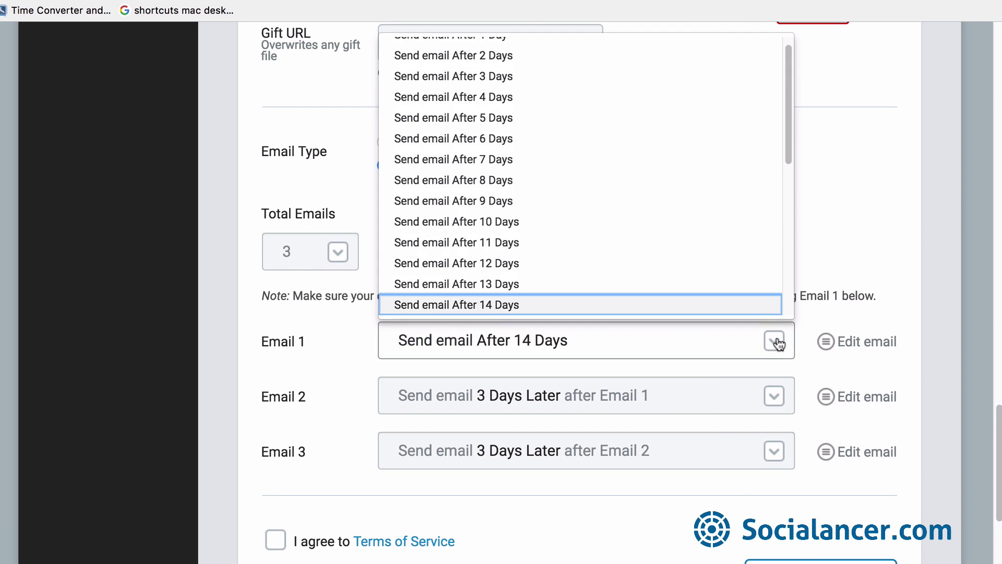
scroll(787, 154, up, 1)
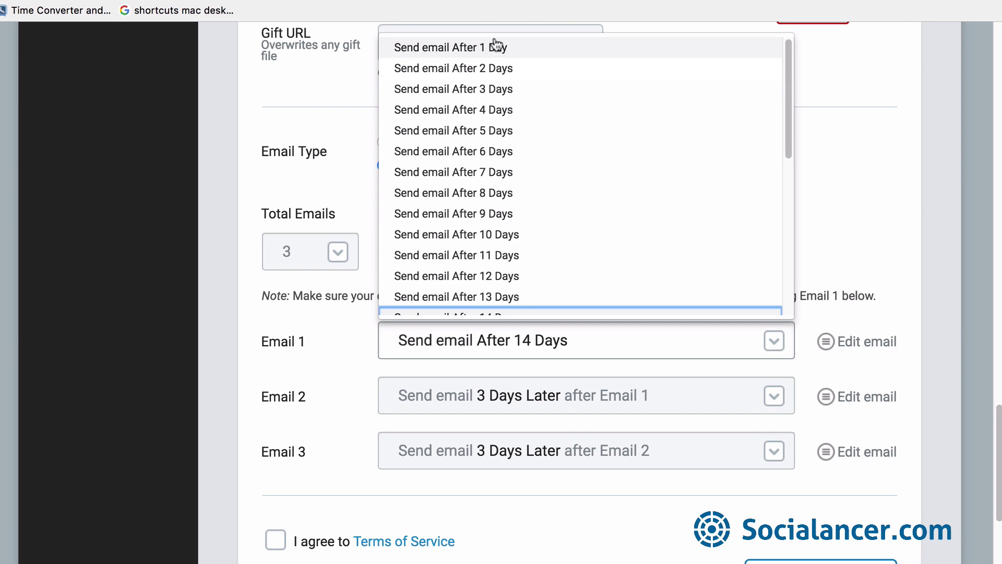
drag(788, 98, 791, 280)
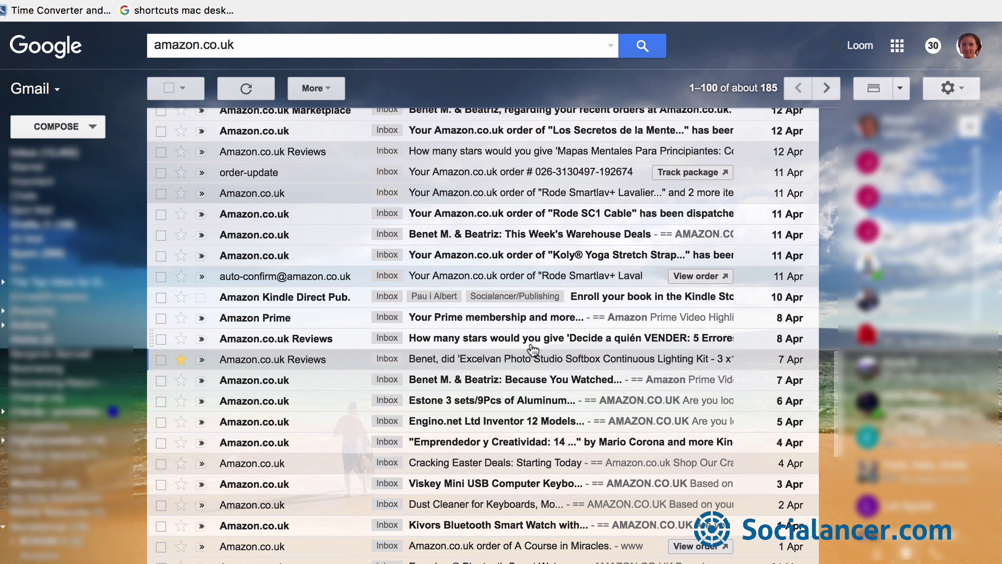
Open the Amazon.co.uk review-request email about the Excelvan lighting kit in Gmail.
click(527, 361)
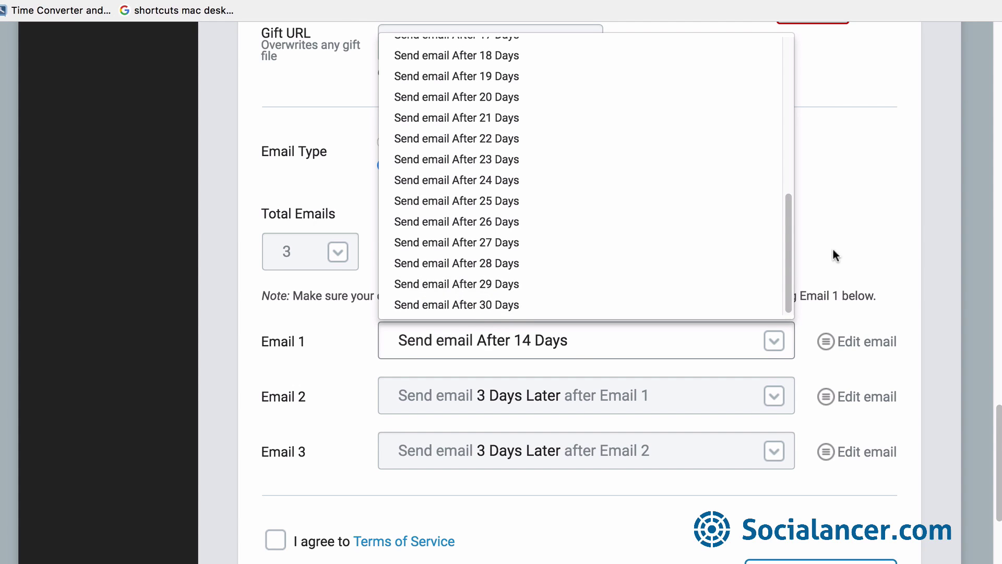
click(809, 263)
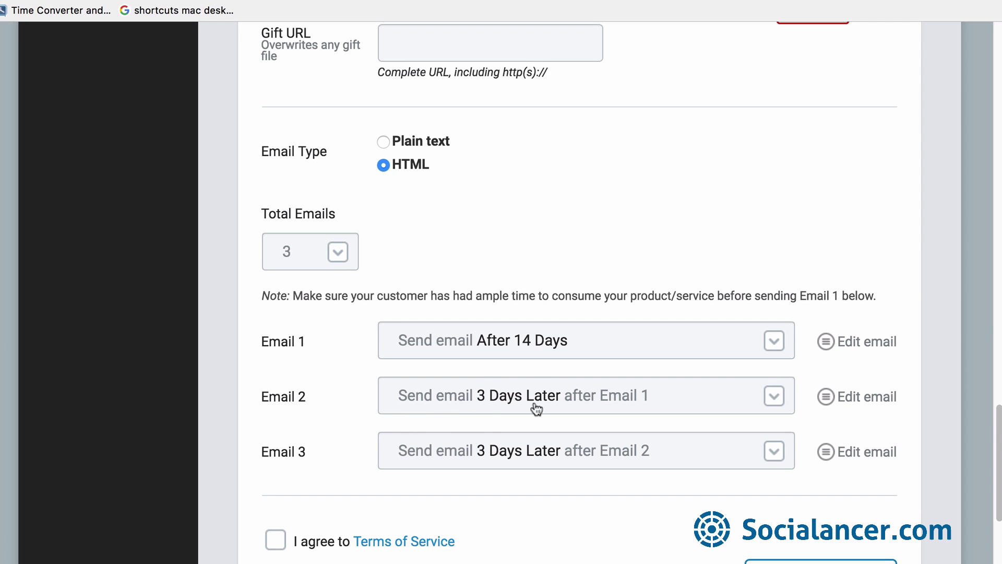
click(777, 401)
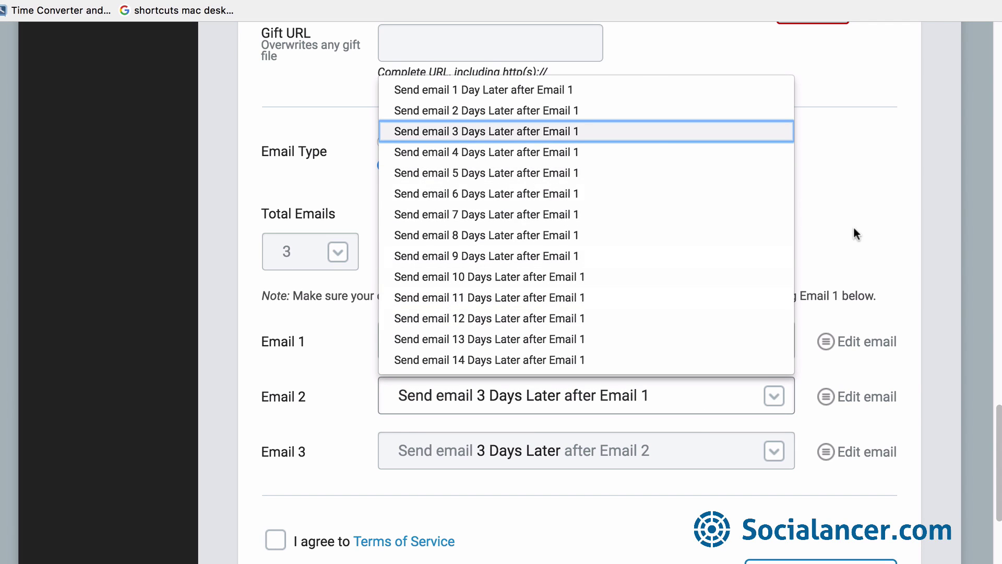
click(773, 450)
click(772, 450)
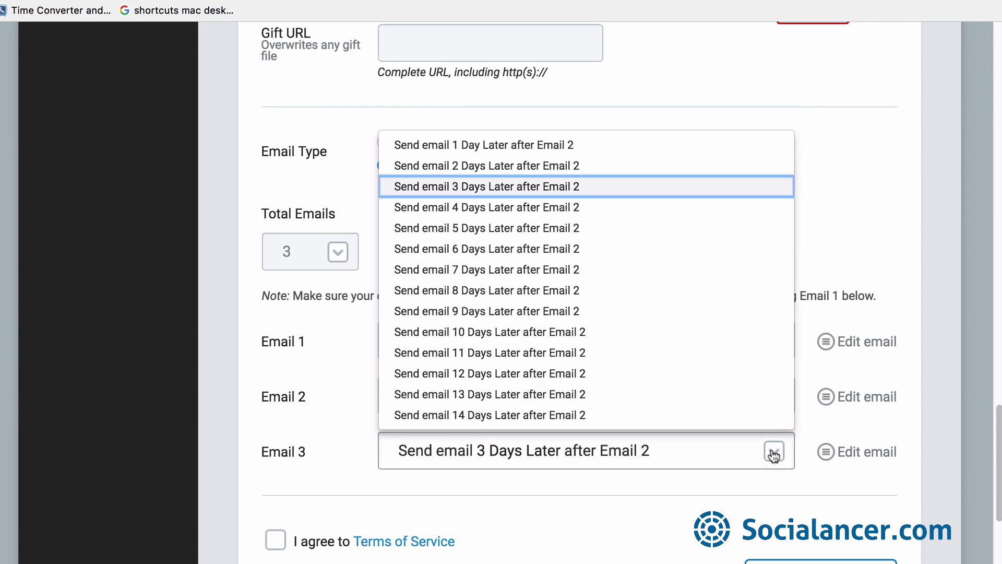
click(861, 263)
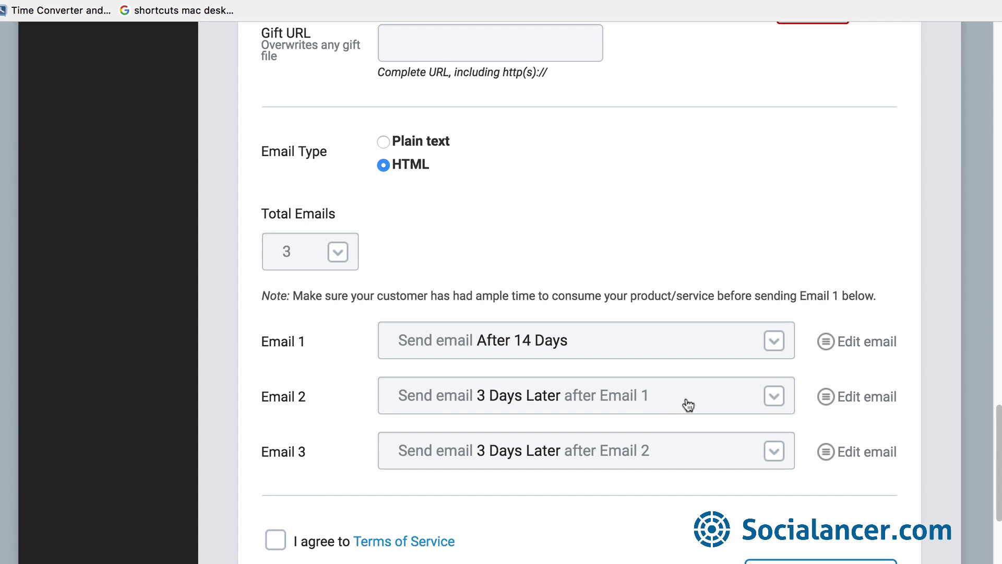
scroll(688, 405, up, 20)
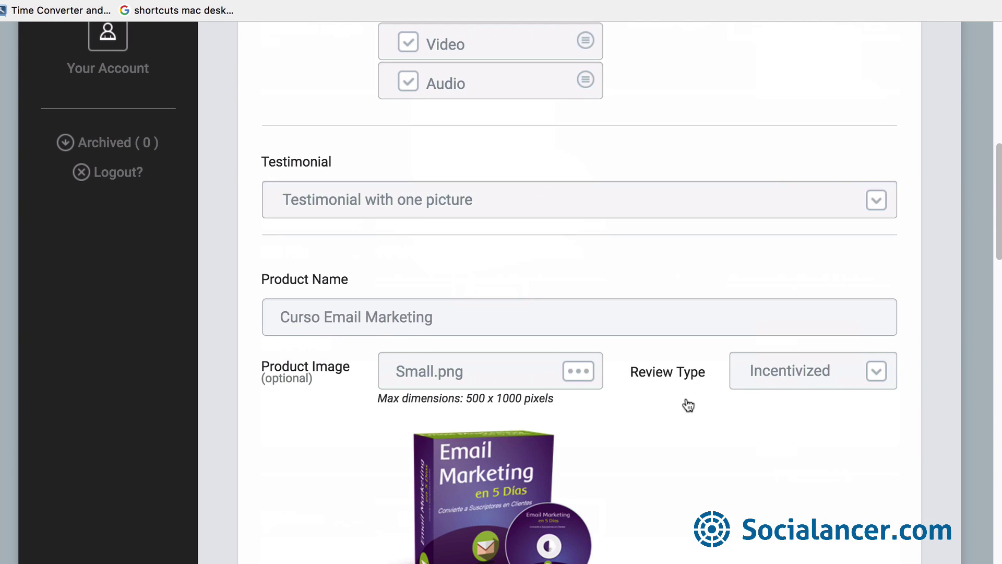
Set the campaign vendor to Clickbank.
scroll(688, 405, up, 2)
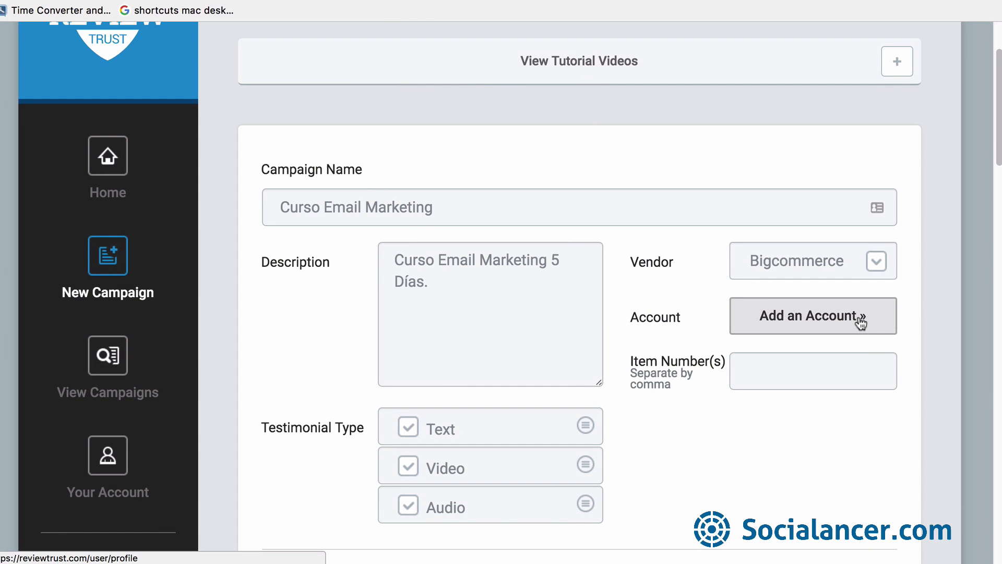
click(878, 260)
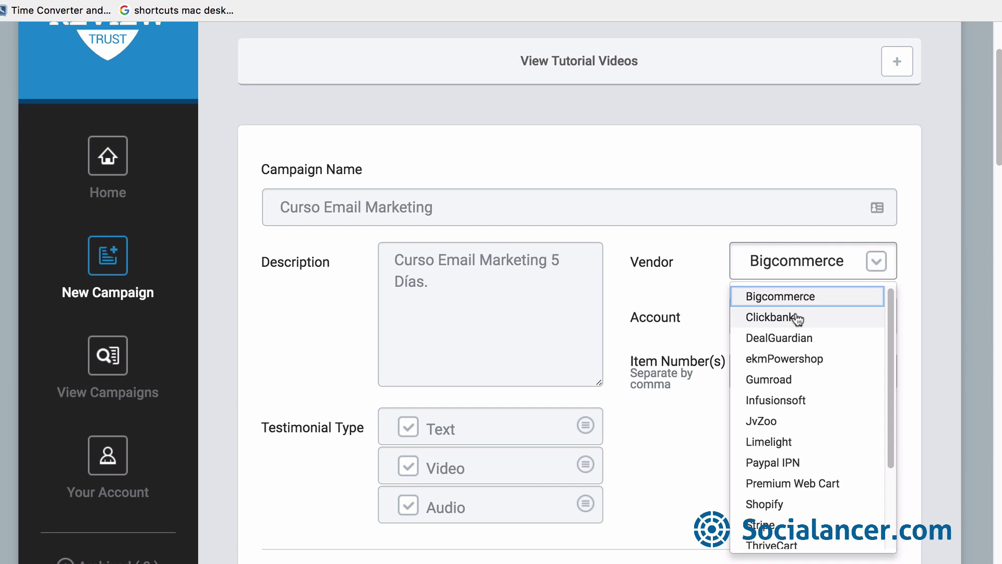
click(797, 318)
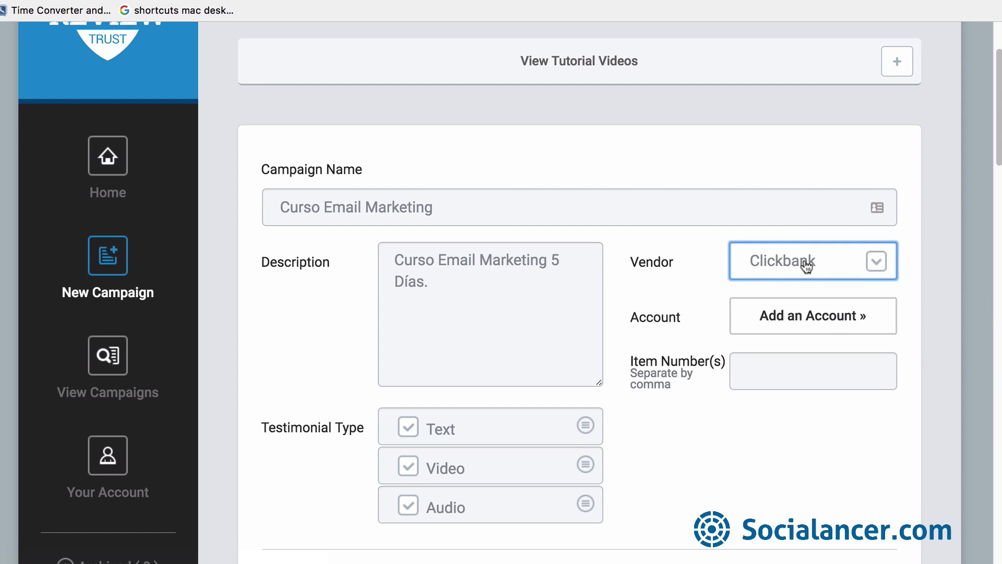
Draft a Clickbank account named 'Clickbank Socialancer', then cancel it.
click(812, 320)
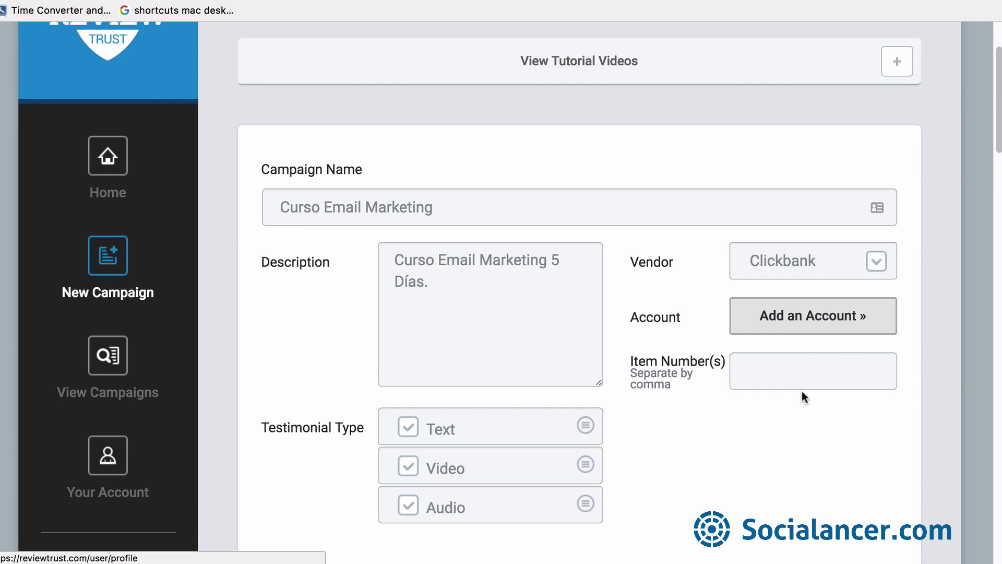
scroll(801, 389, down, 1)
scroll(802, 390, down, 5)
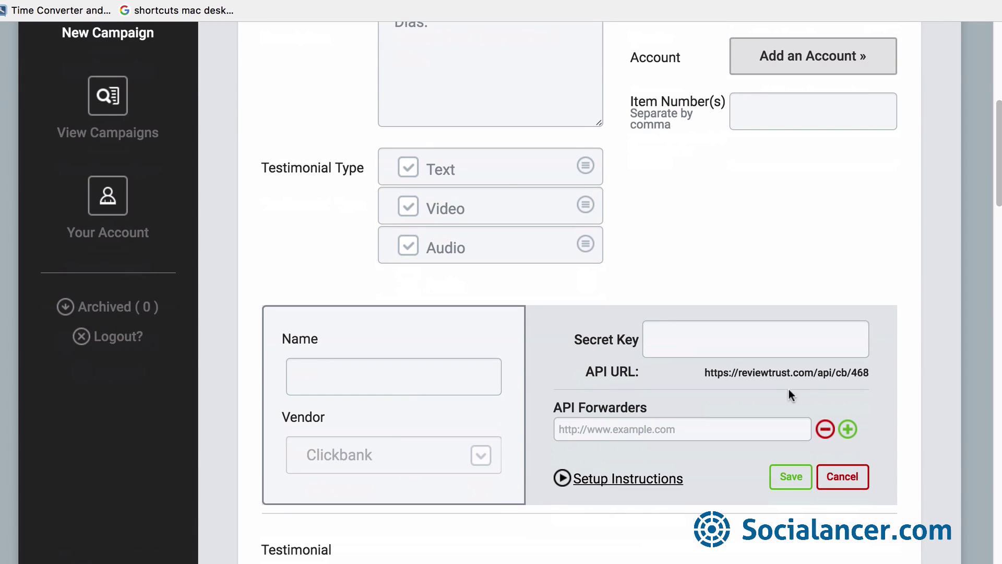
click(685, 338)
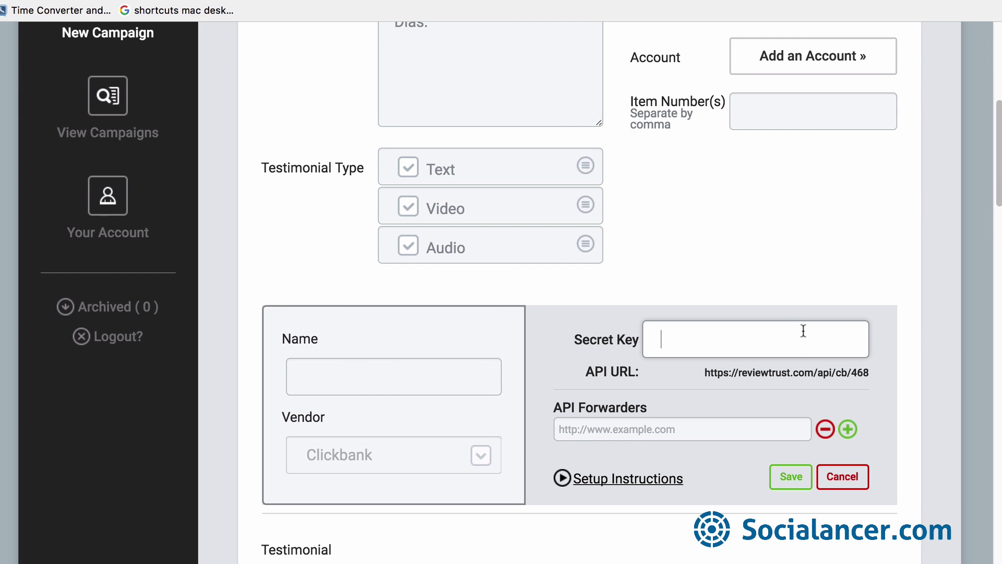
click(342, 374)
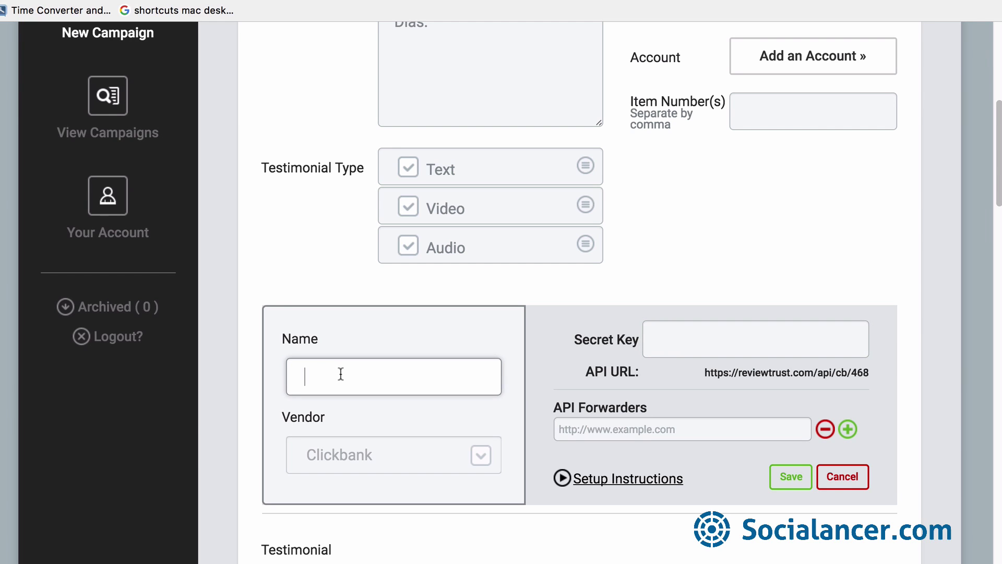
text(Clickbank)
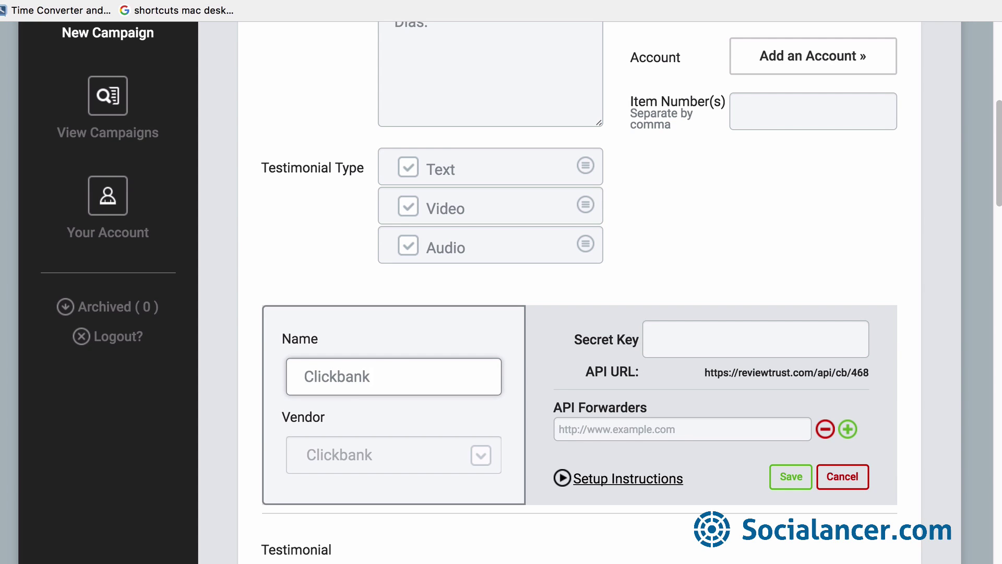
text( Socialancer)
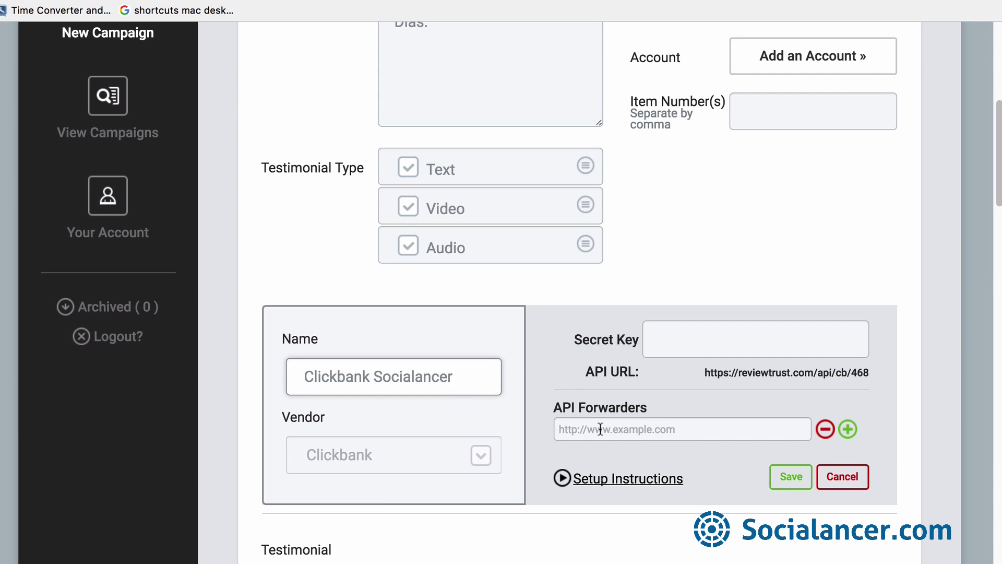
click(846, 478)
scroll(872, 262, up, 10)
Switch the campaign vendor to Paypal IPN so the PayPal account is linked.
click(877, 291)
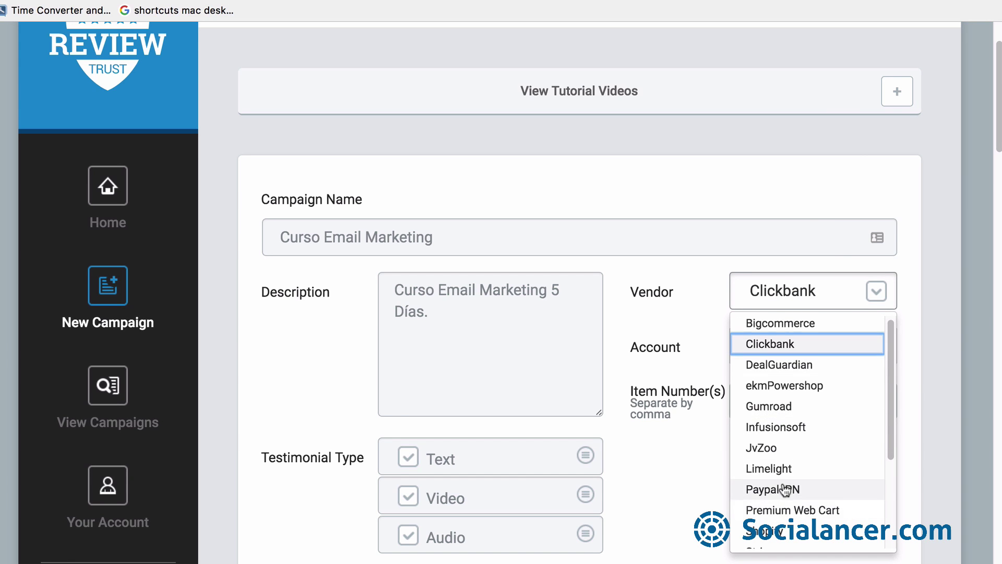
click(785, 490)
scroll(809, 384, down, 1)
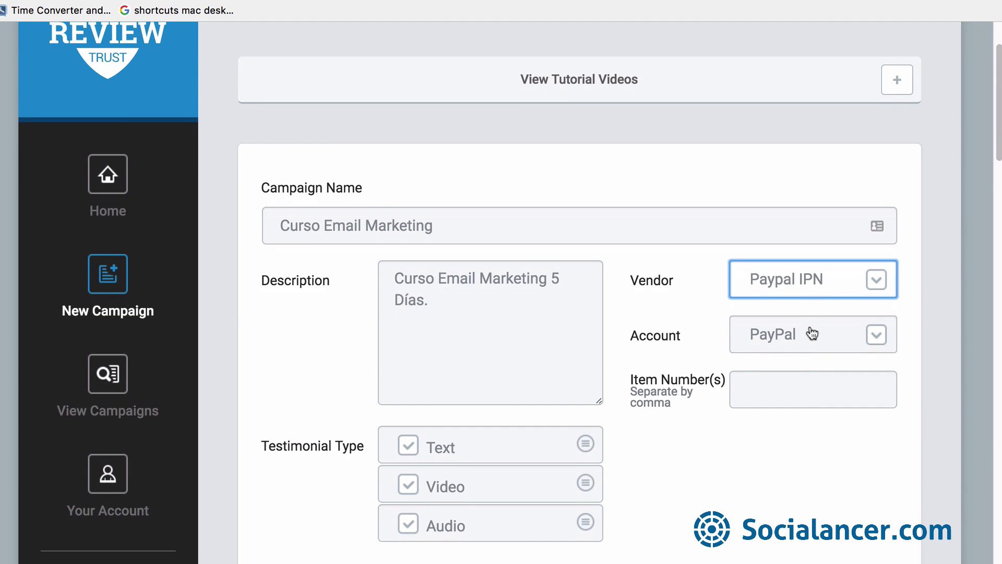
scroll(809, 333, down, 5)
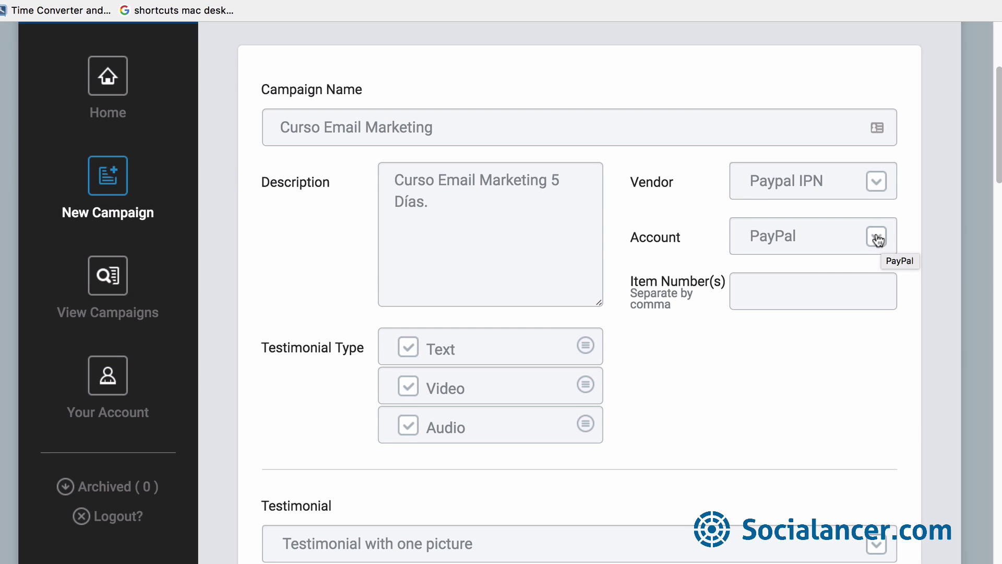
click(796, 291)
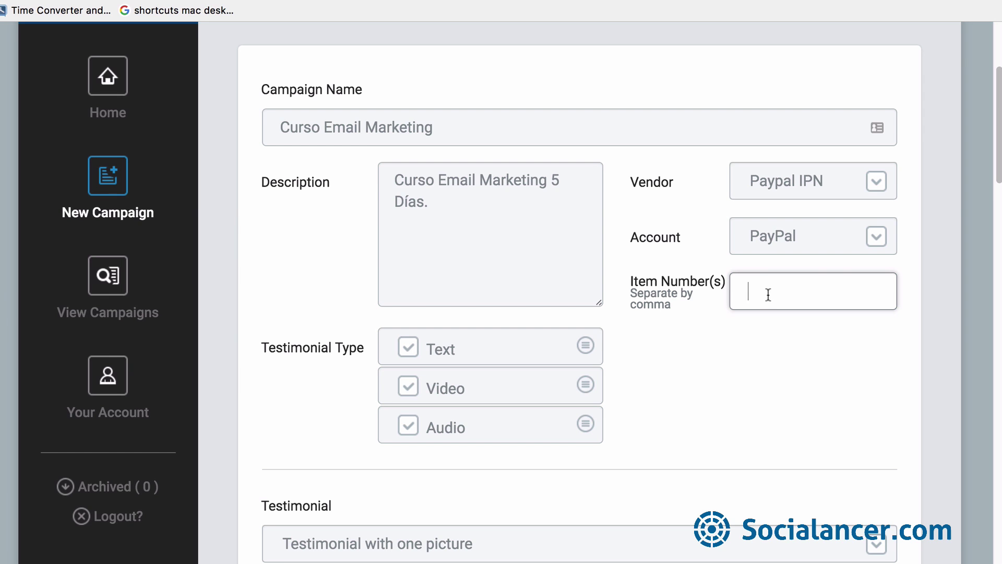
Agree to the Terms of Service and attempt to save the campaign.
scroll(825, 284, down, 20)
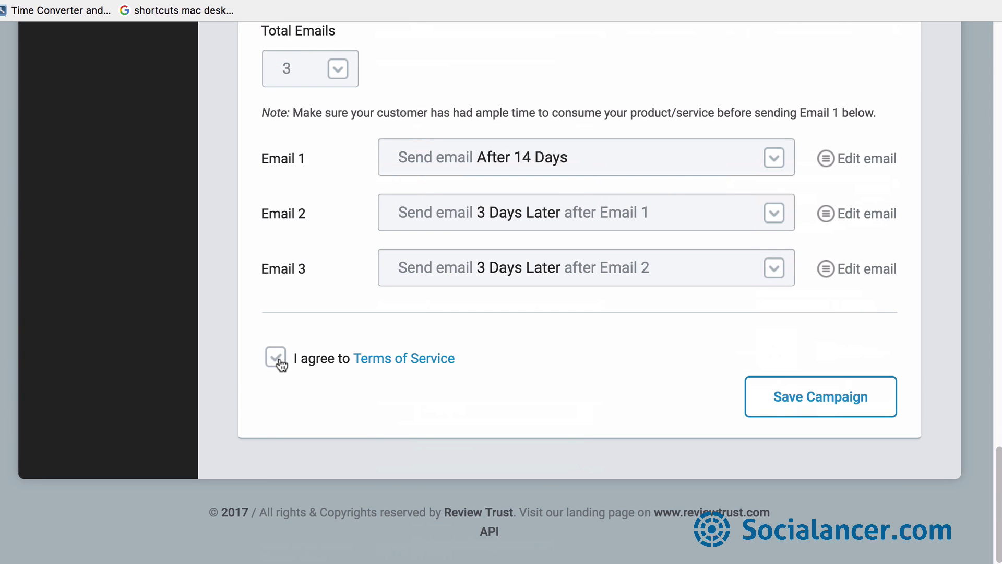
click(276, 360)
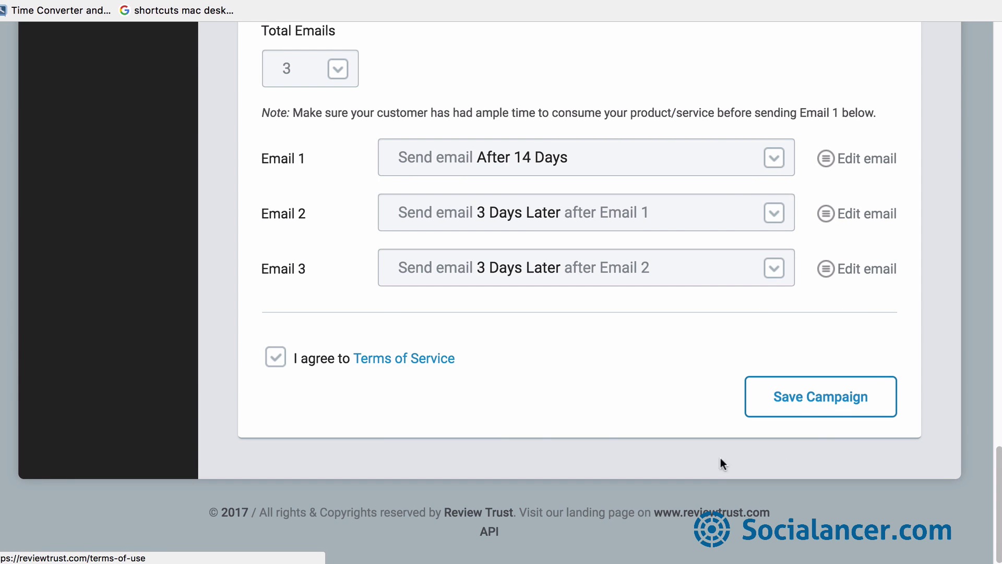
click(812, 406)
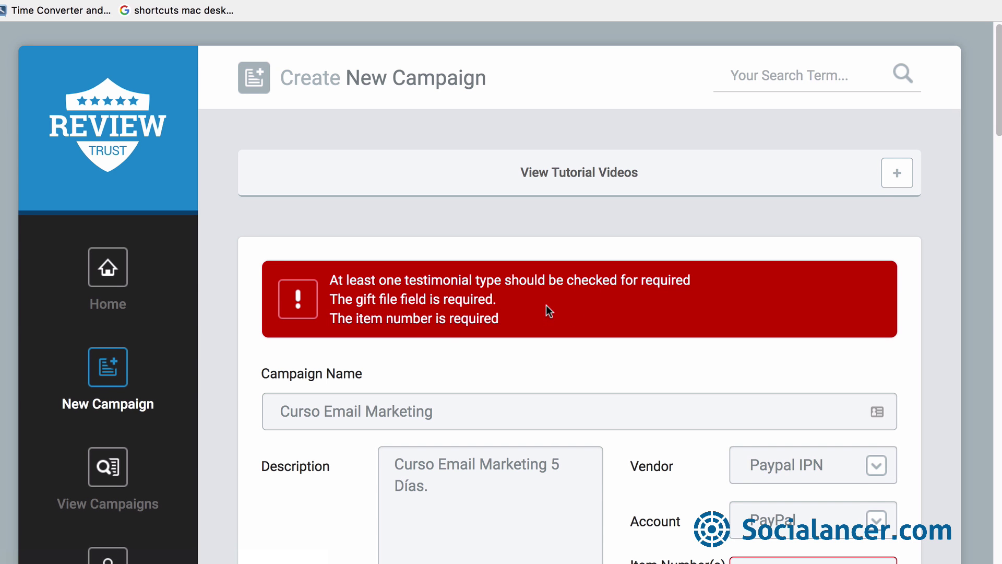
Enter 1 in the Item Number(s) field that the save flagged as missing.
scroll(546, 308, down, 1)
scroll(546, 308, down, 15)
scroll(546, 308, up, 1)
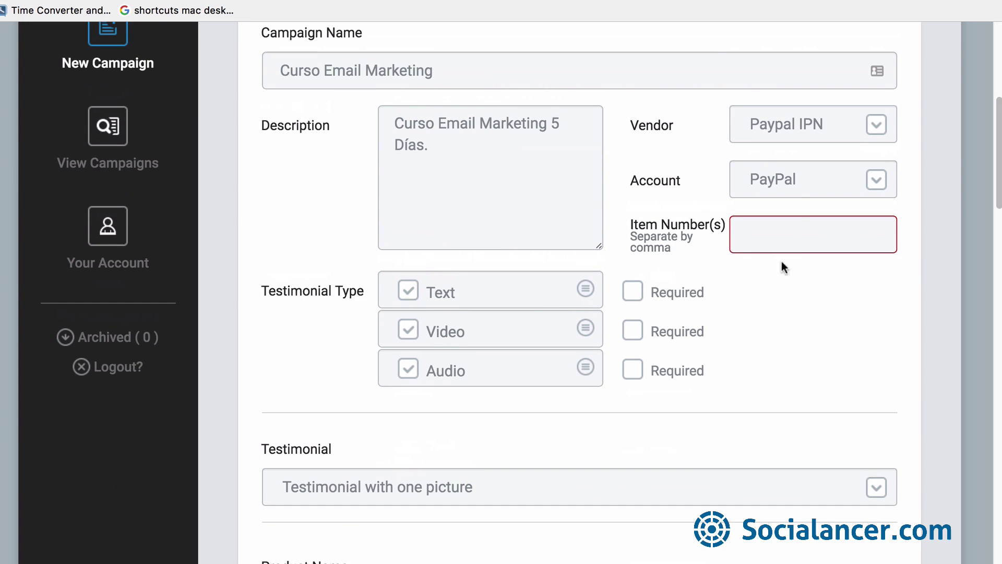
click(802, 235)
text(1)
scroll(726, 365, down, 19)
scroll(710, 342, down, 20)
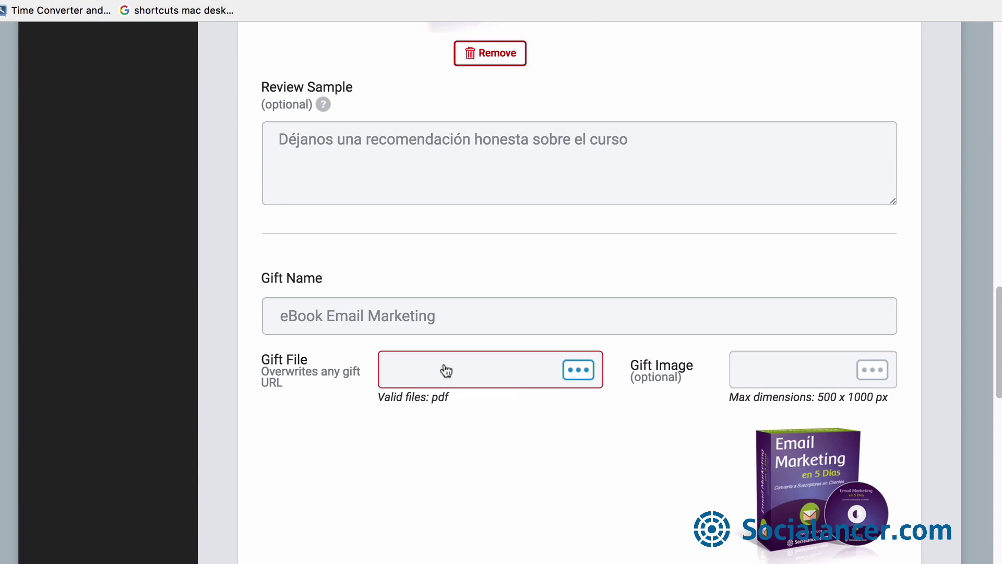
scroll(447, 371, down, 16)
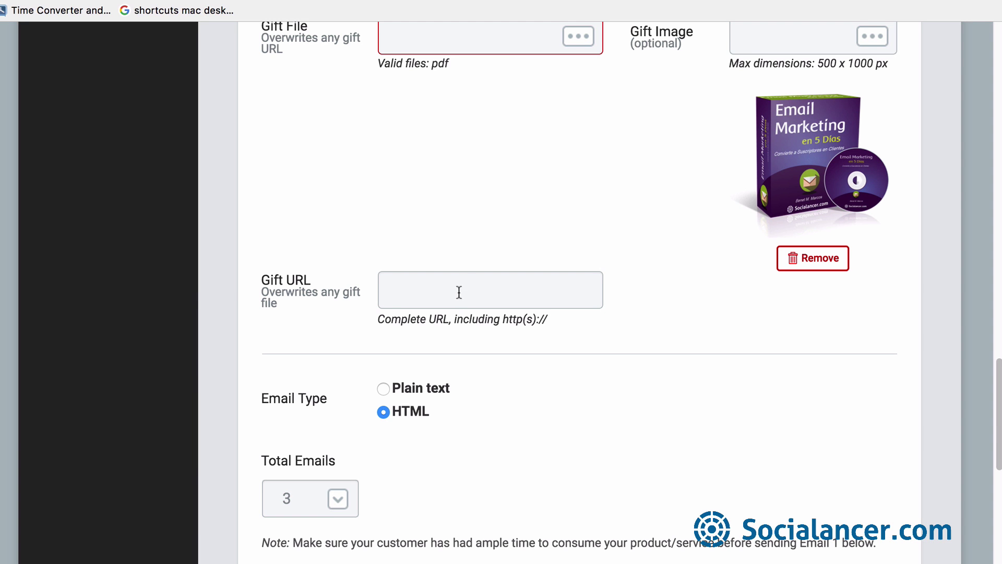
click(458, 288)
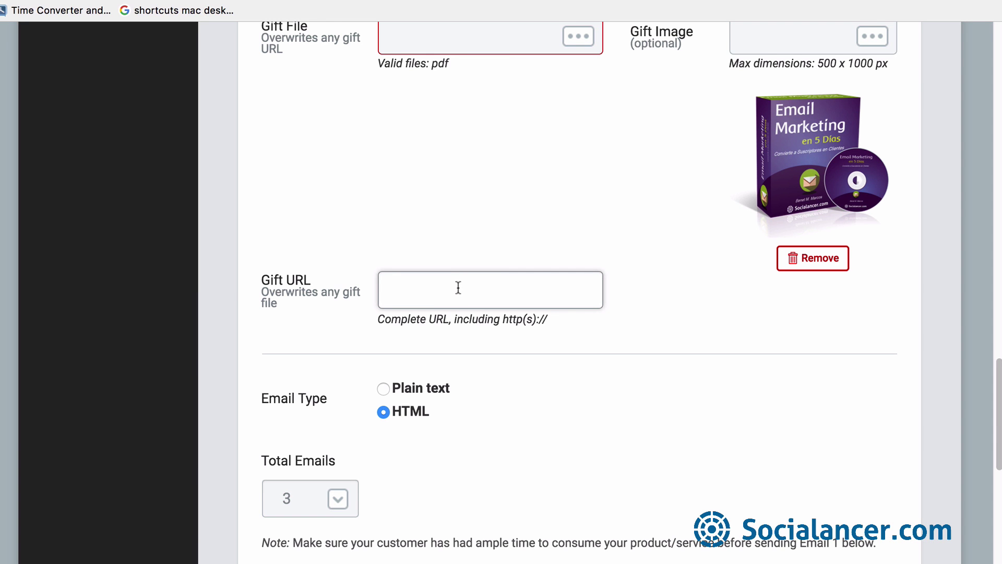
Paste the eBook PDF link as the Gift URL.
key(super+v)
scroll(526, 325, down, 3)
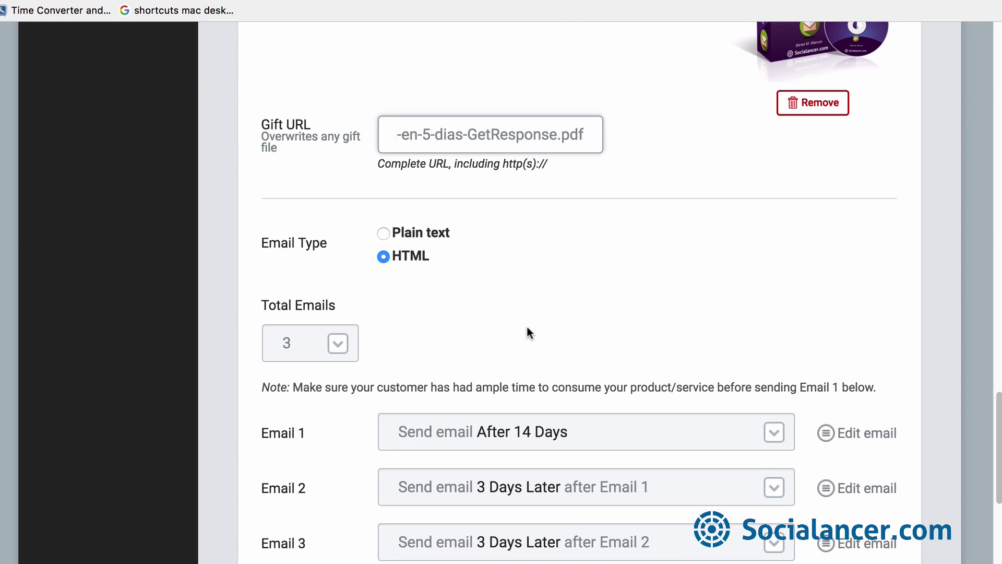
scroll(527, 332, up, 10)
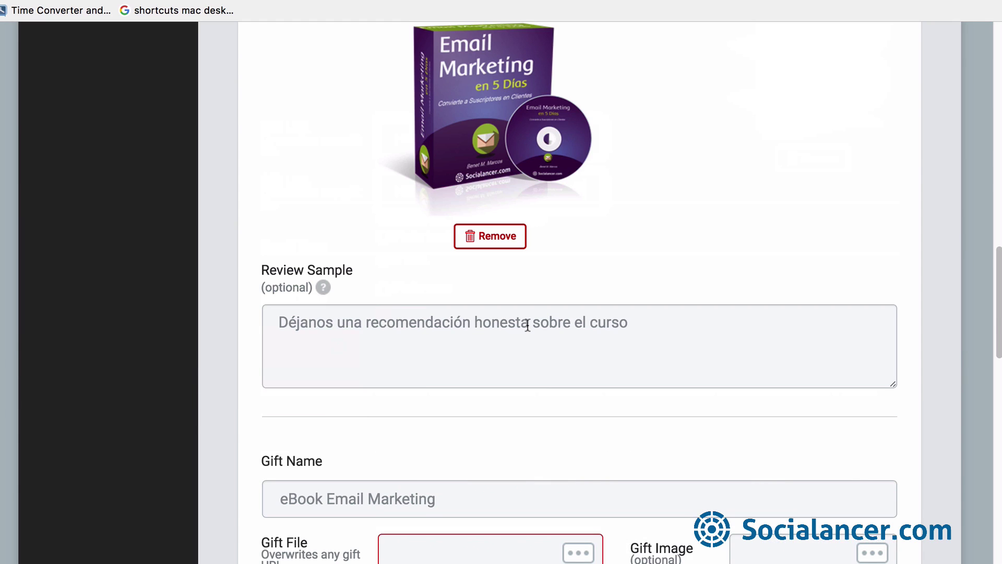
scroll(527, 324, up, 10)
scroll(527, 323, down, 2)
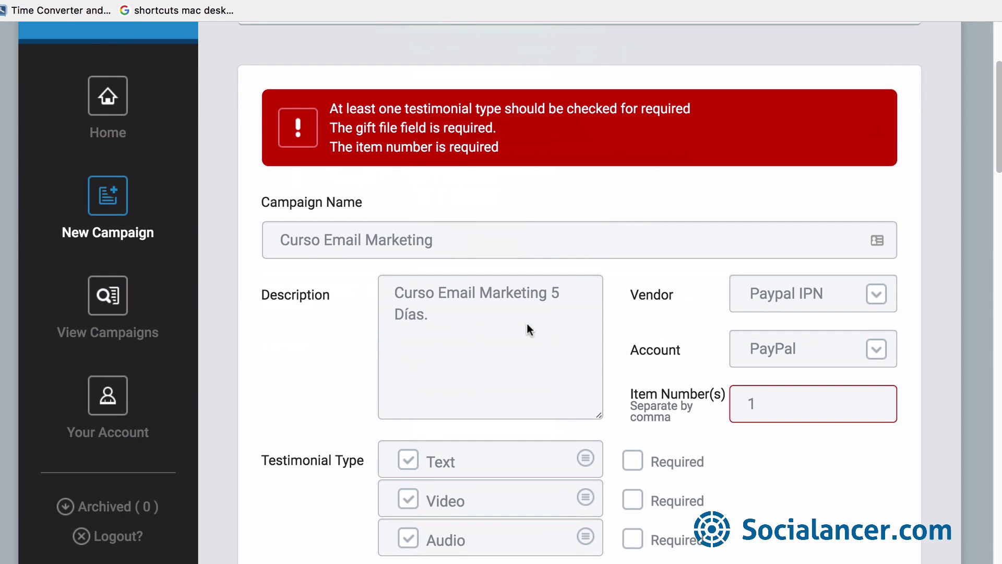
scroll(617, 420, down, 1)
Make text testimonials required and save the Curso Email Marketing campaign.
click(634, 421)
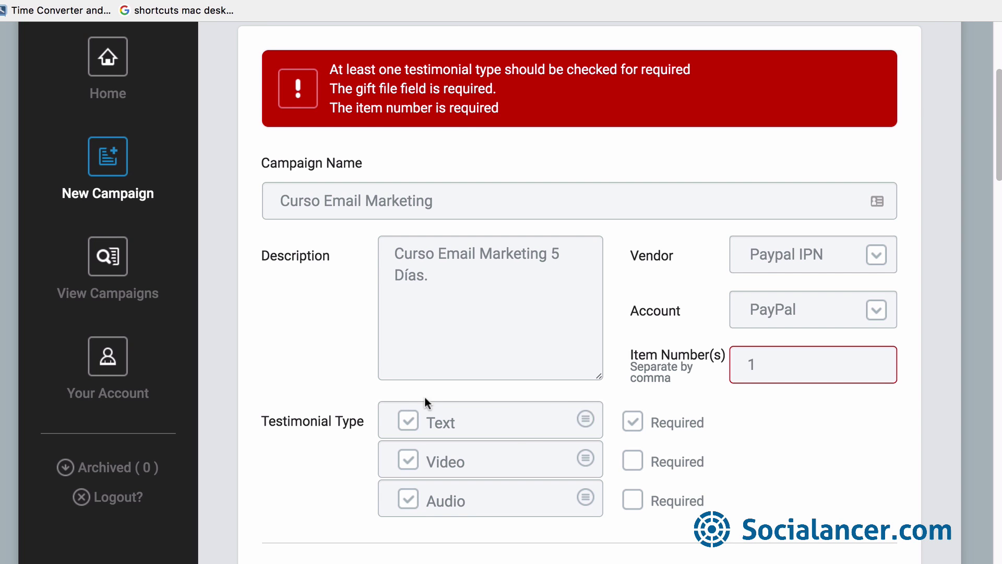
scroll(444, 423, down, 3)
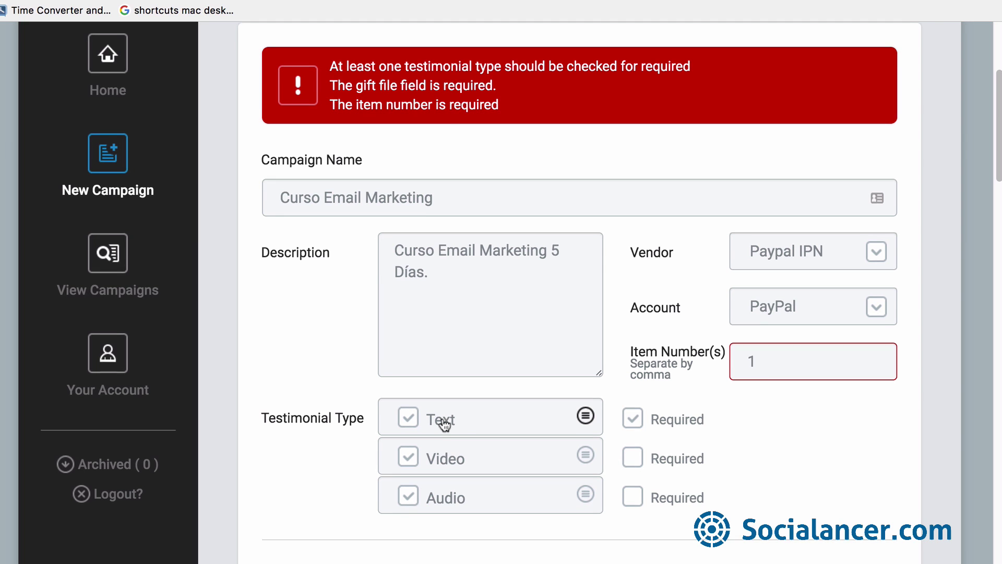
scroll(444, 425, down, 20)
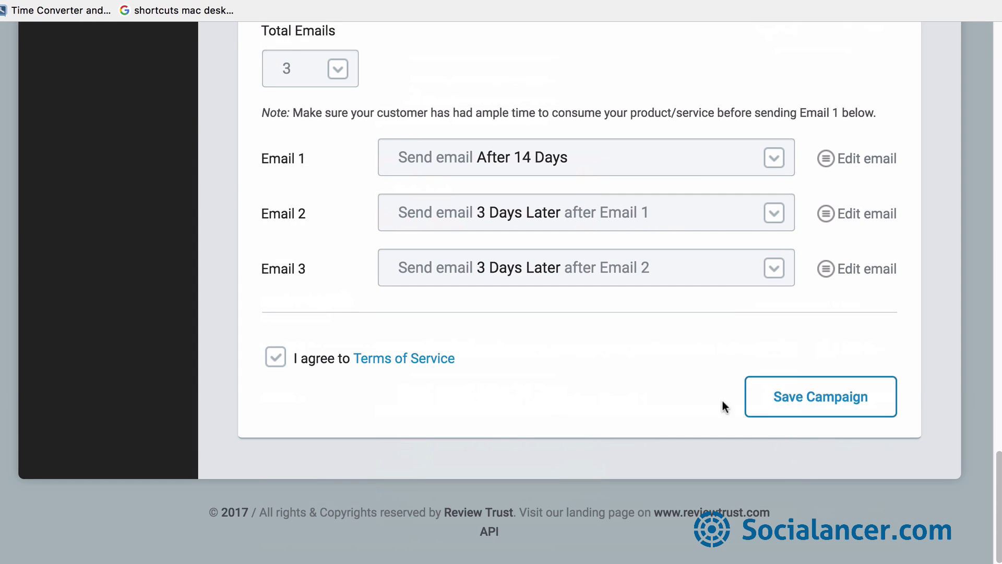
click(842, 401)
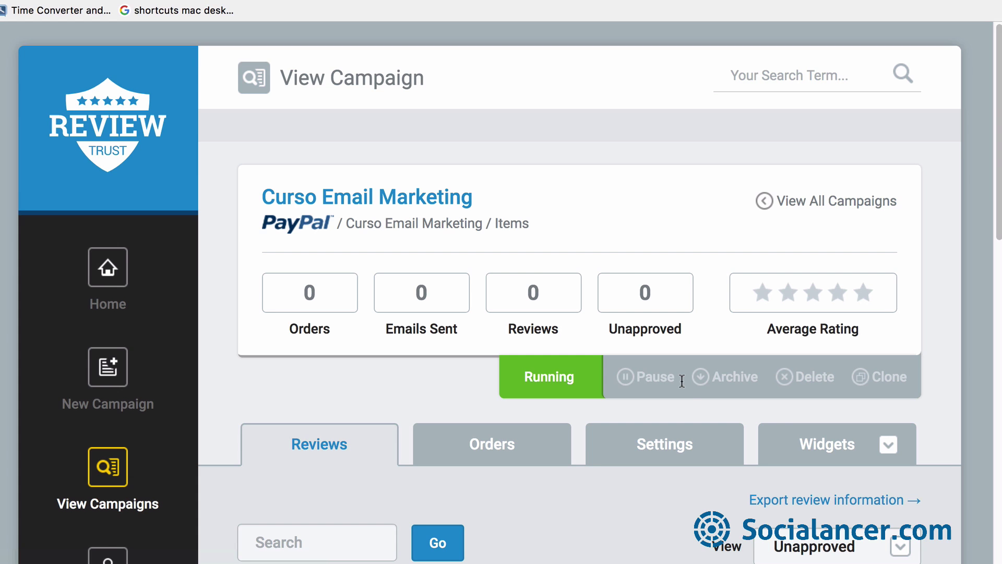
Check the campaign's Reviews tab and View filter, then go to View All Campaigns.
scroll(688, 372, down, 3)
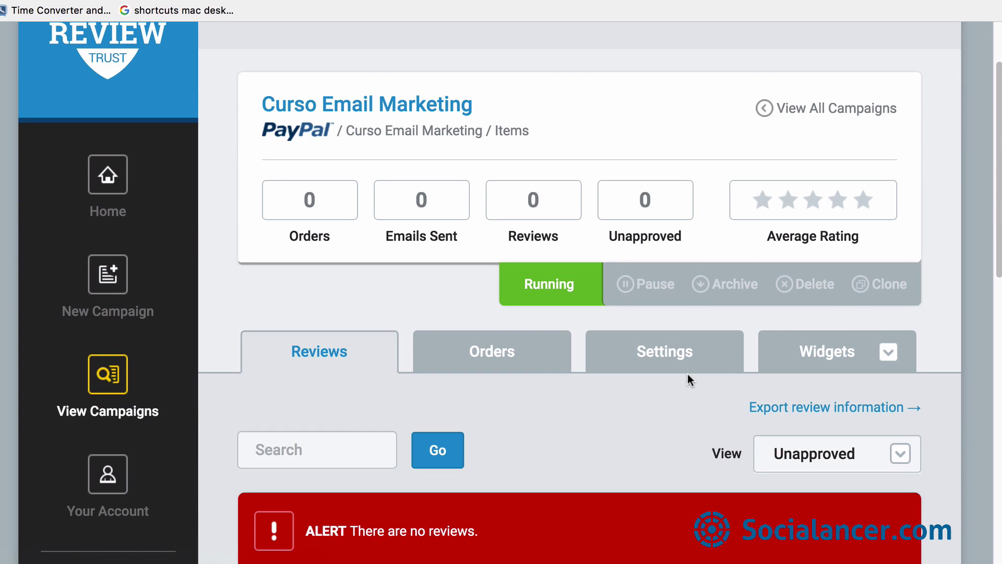
scroll(687, 373, down, 1)
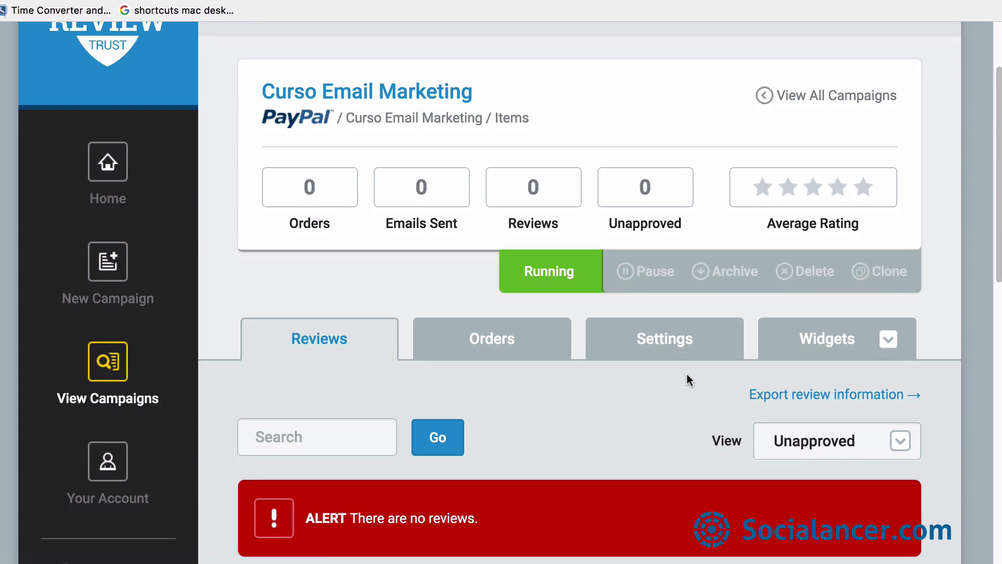
scroll(685, 373, up, 1)
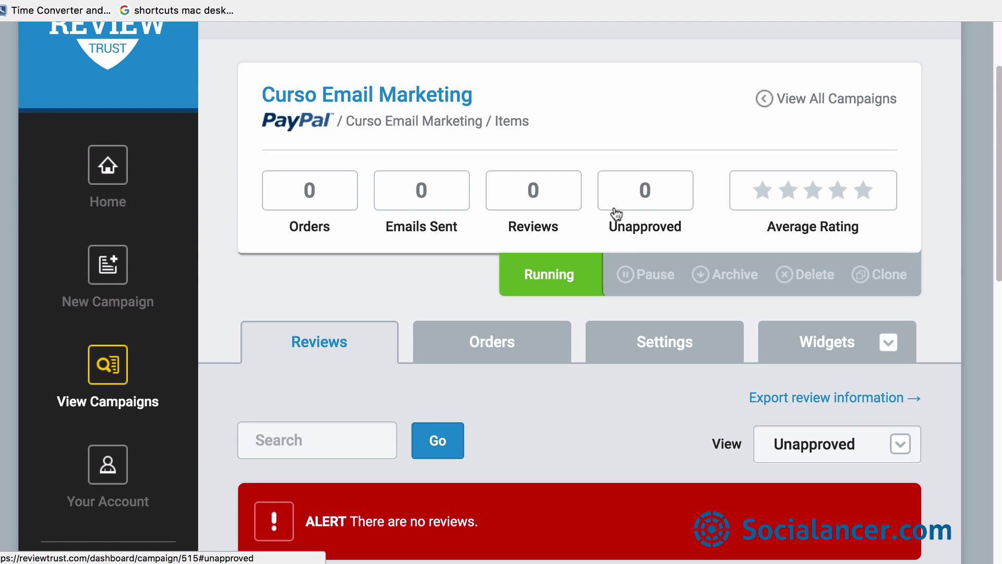
scroll(637, 265, down, 2)
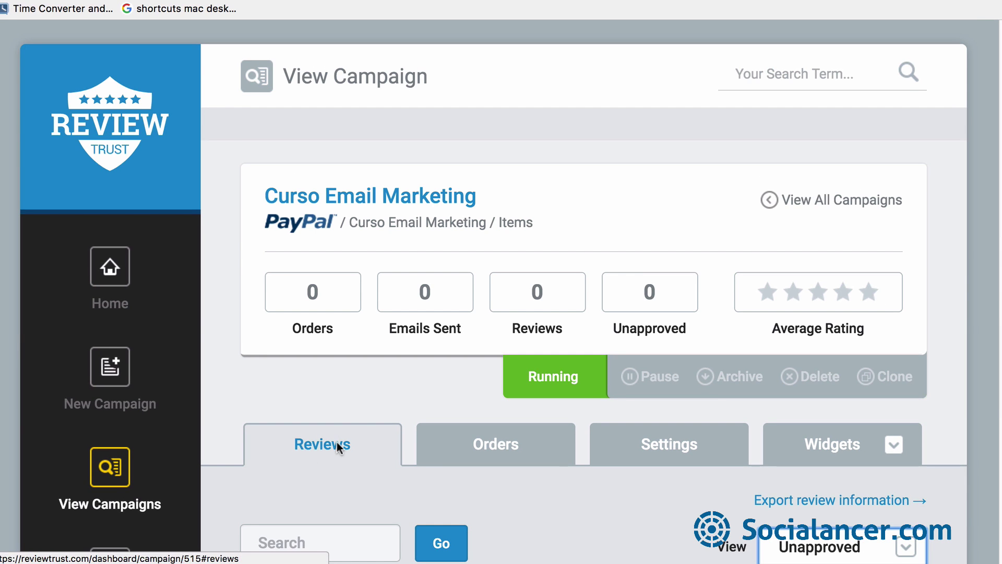
click(307, 295)
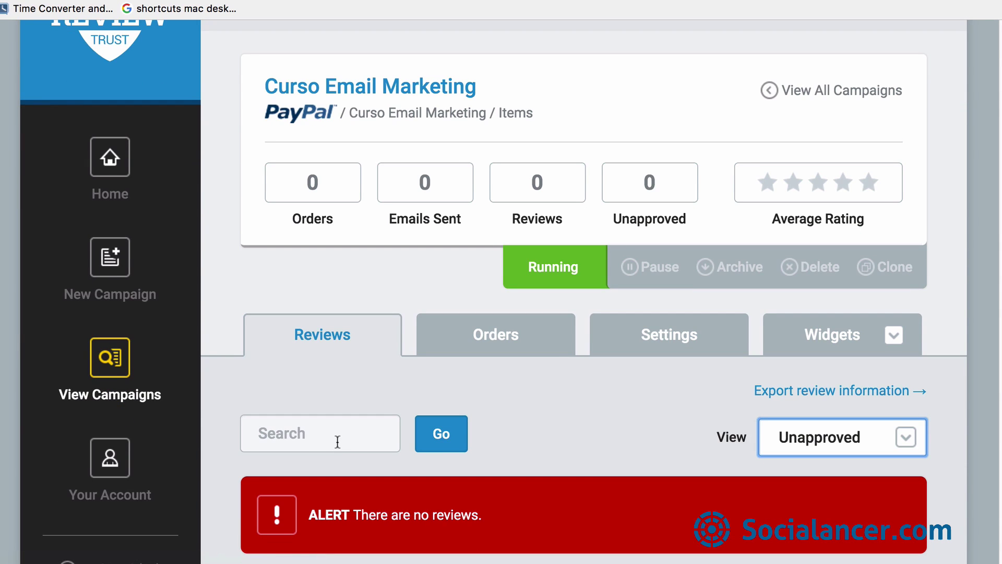
scroll(505, 418, down, 1)
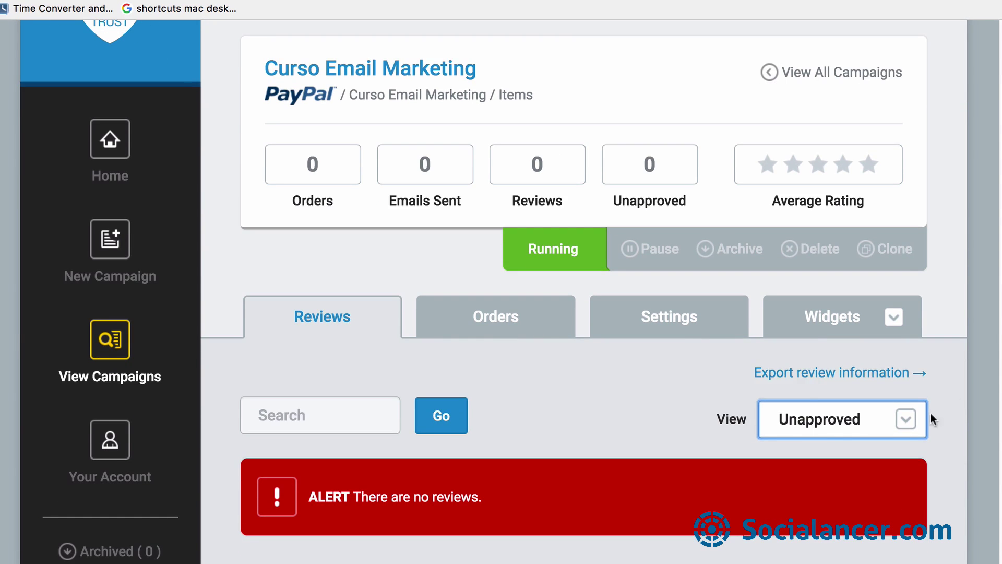
click(906, 419)
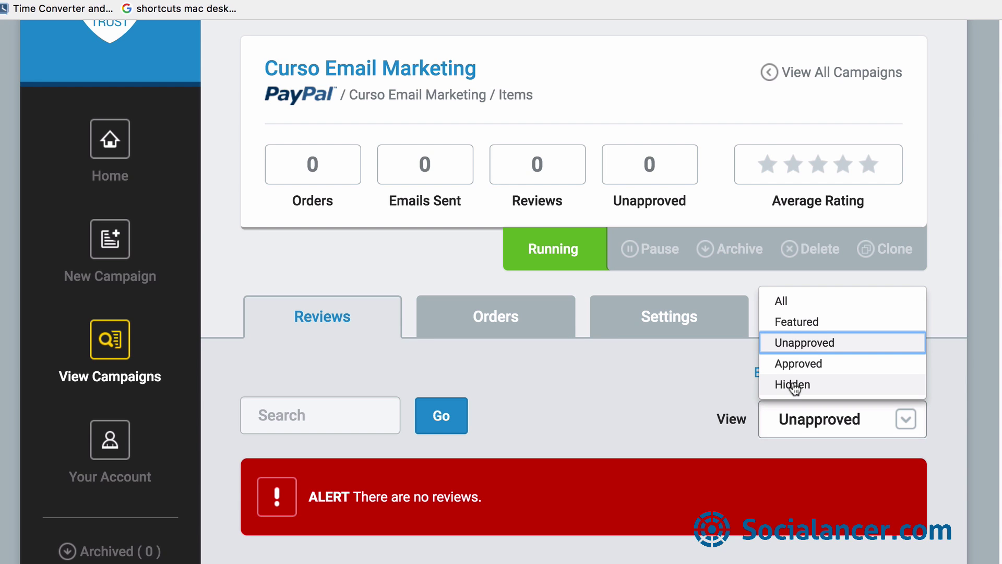
right_click(112, 335)
click(149, 341)
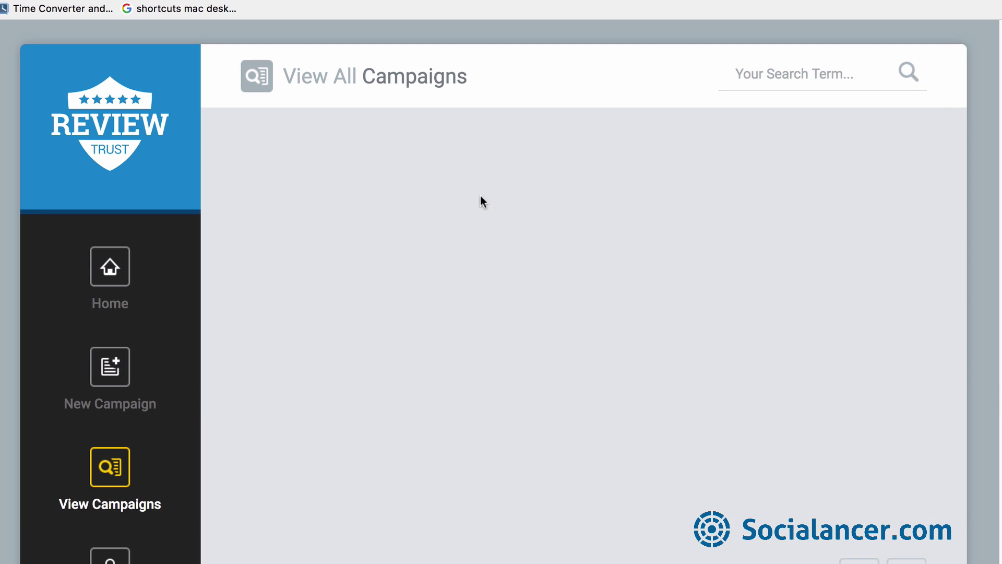
Open Recomendación Curso Email Marketing and set the reviews View filter to All.
scroll(402, 282, down, 10)
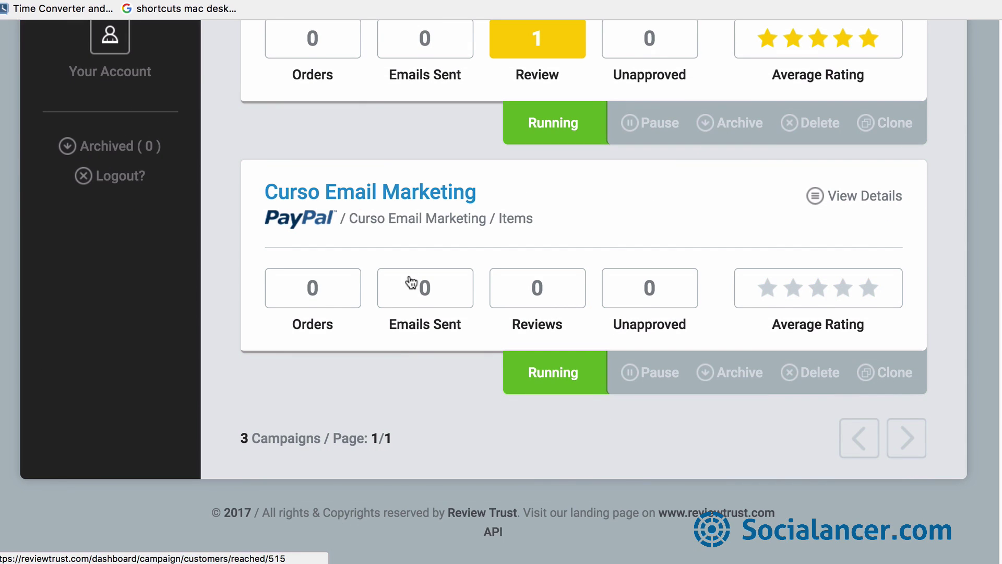
scroll(396, 193, up, 4)
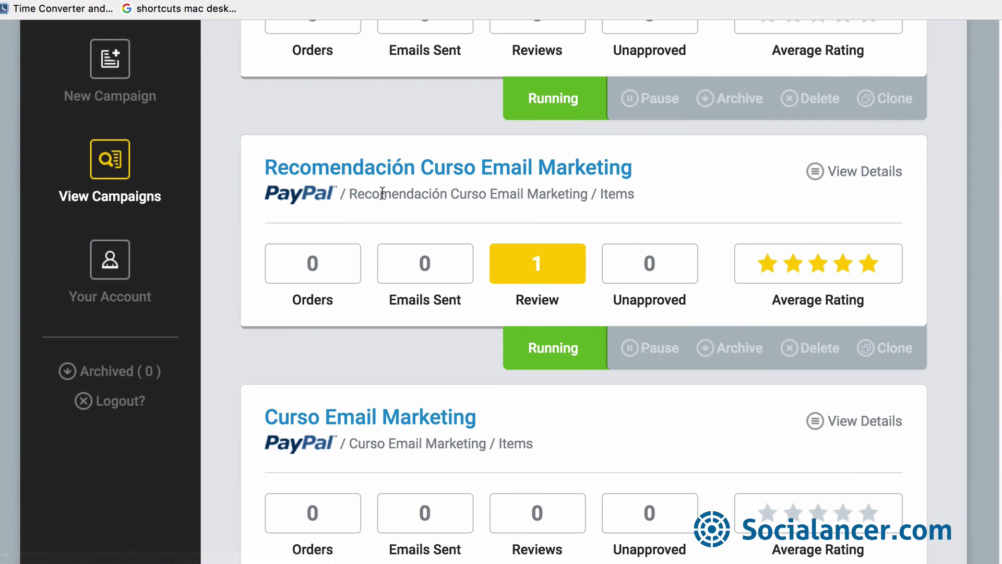
click(416, 181)
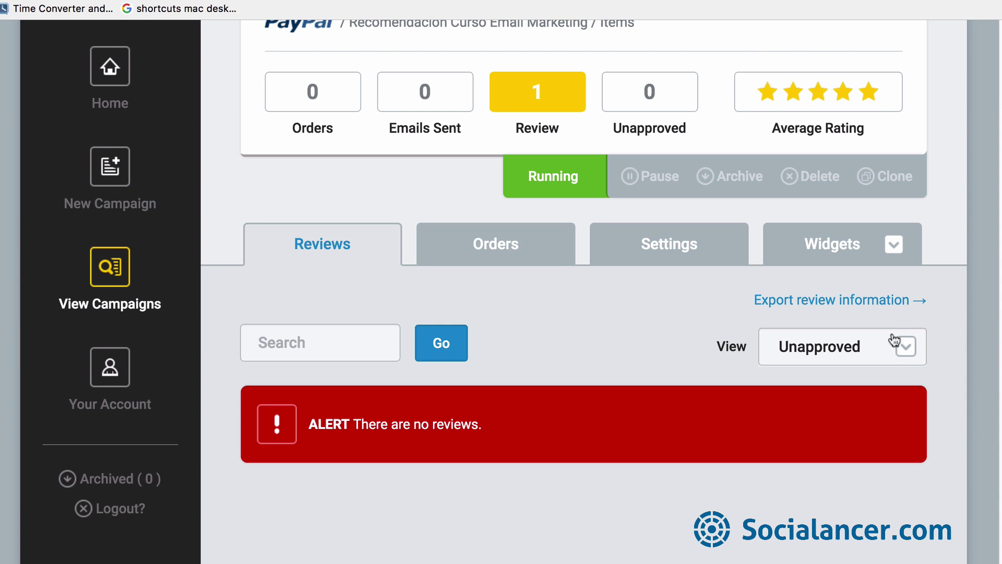
click(904, 346)
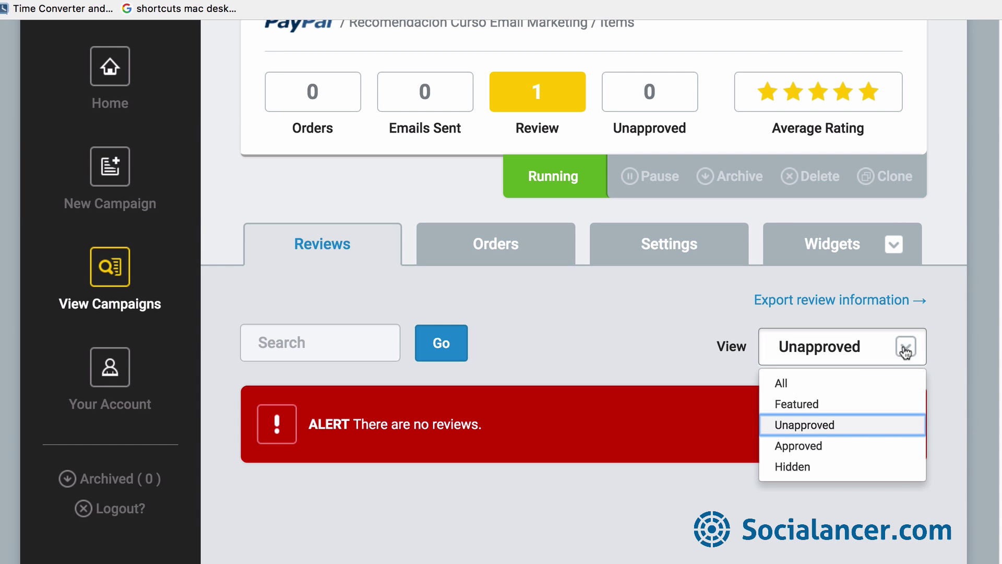
click(806, 382)
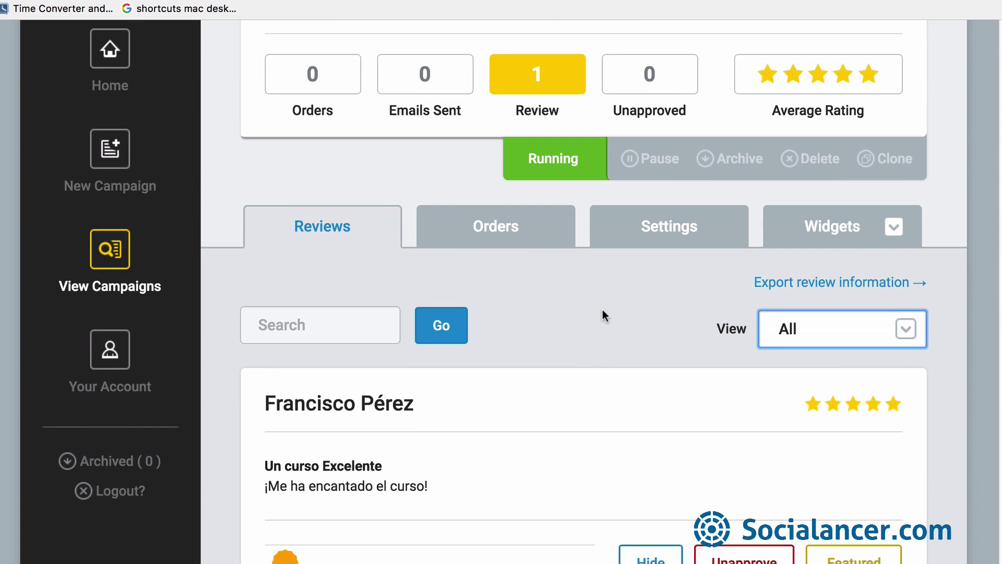
scroll(603, 314, down, 5)
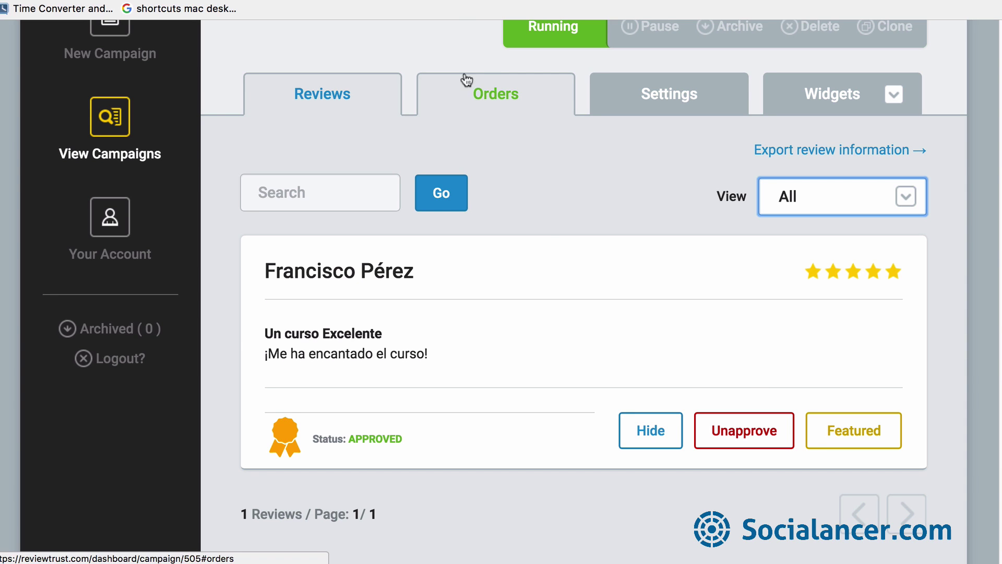
Check the Orders tab, then copy the Direct Review URL from the Settings tab.
click(485, 106)
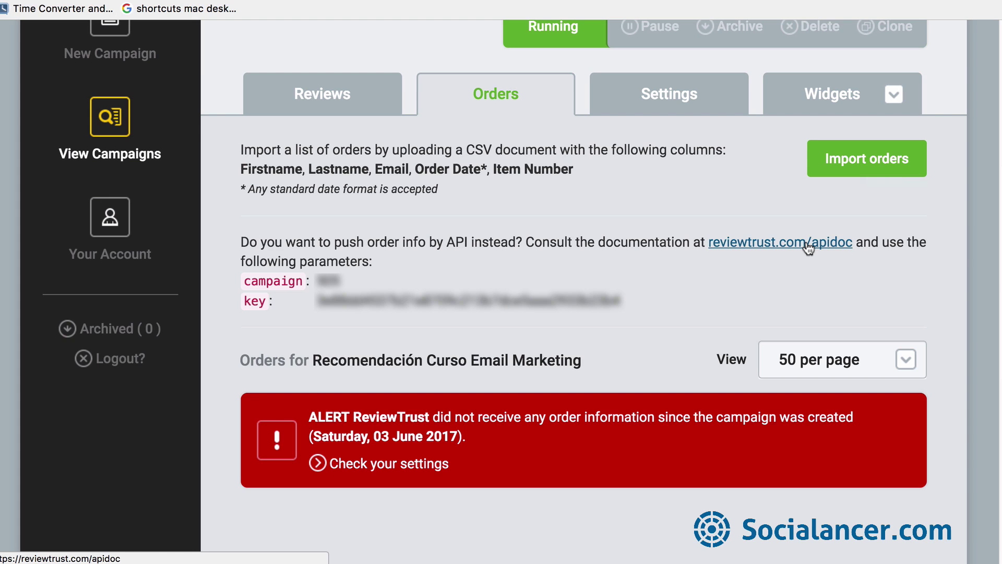
click(690, 104)
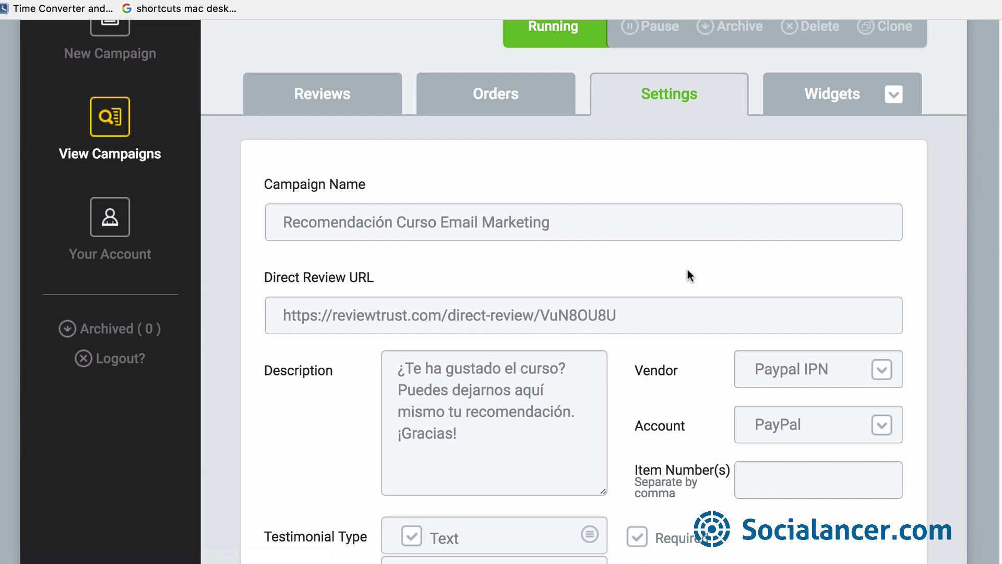
scroll(687, 269, down, 4)
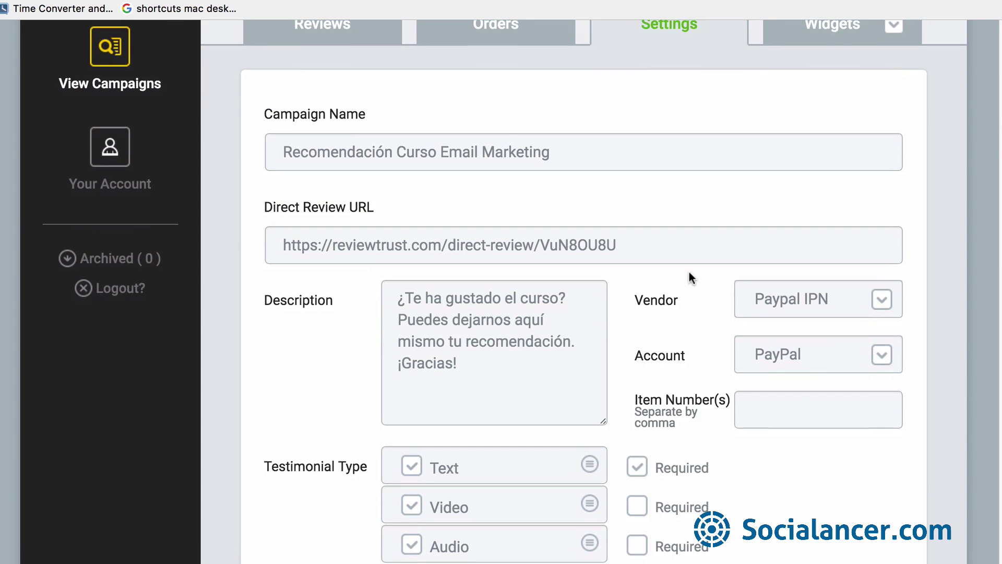
scroll(652, 256, up, 2)
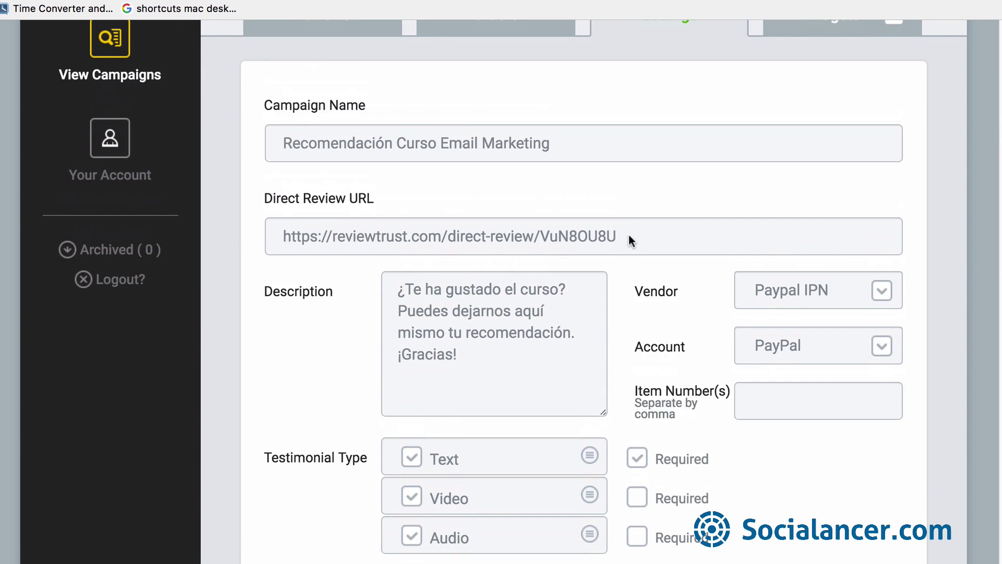
click(402, 237)
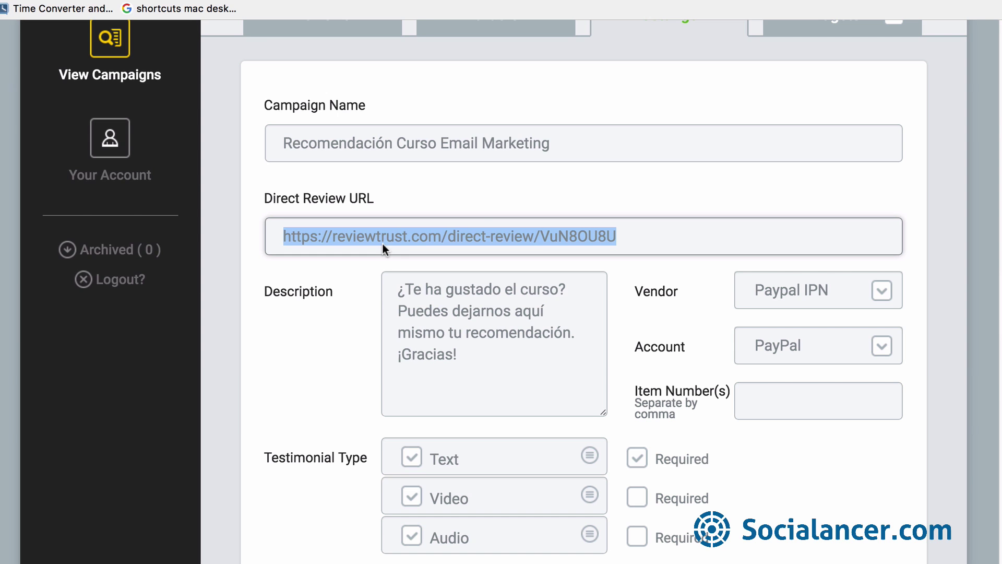
Load the copied direct review URL in a new Chrome tab.
key(super+t)
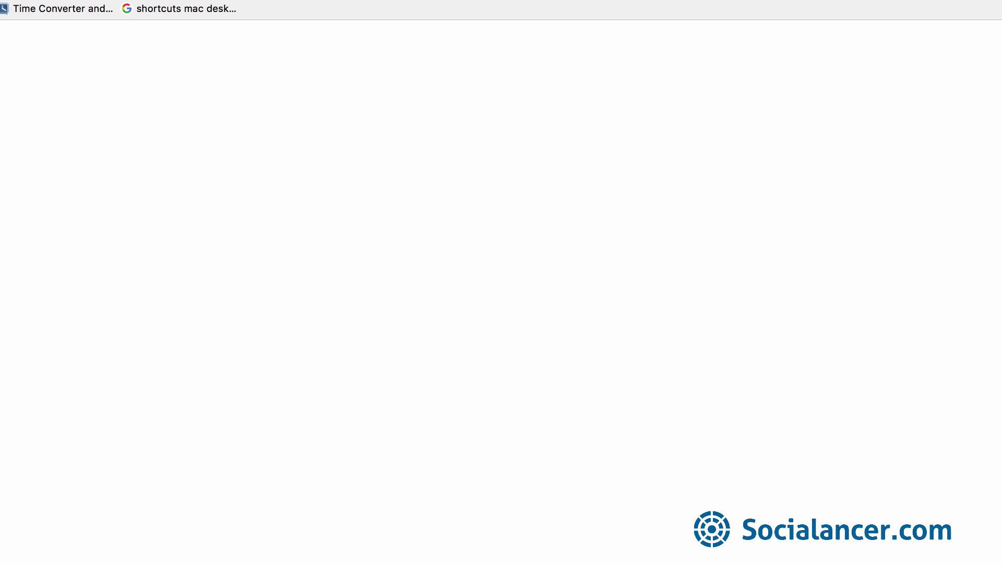
key(super+v)
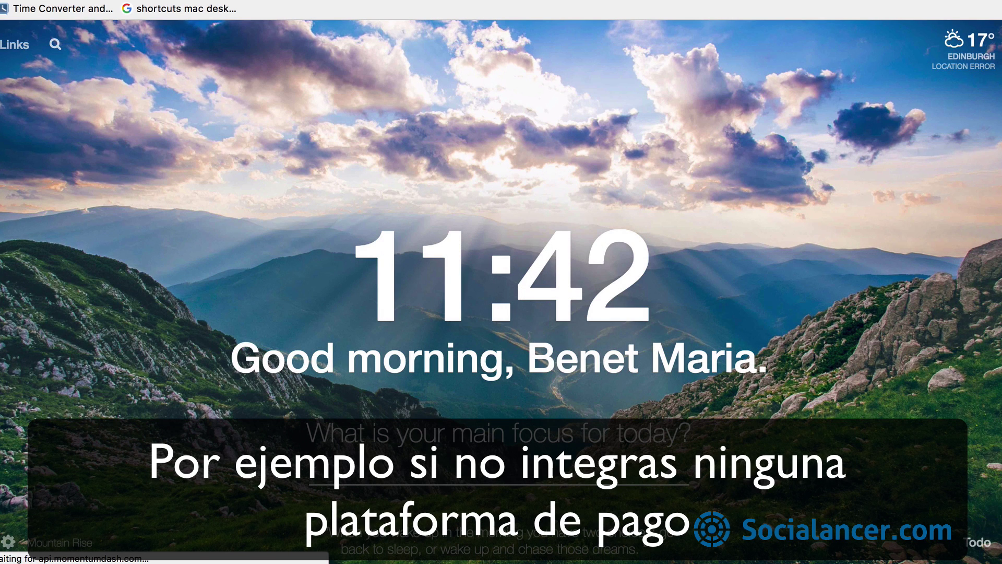
key(Return)
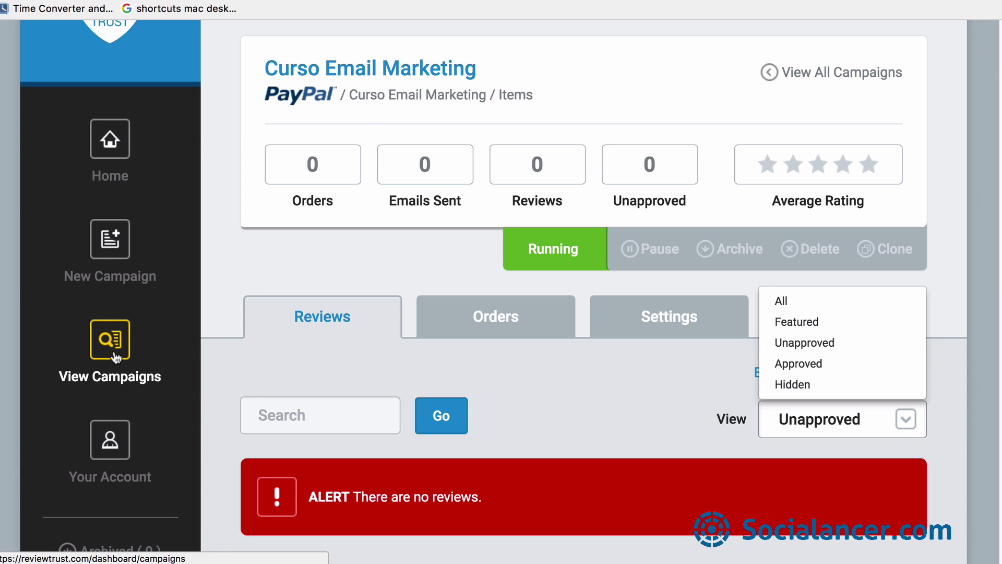
From View Campaigns, open Curso Email Marketing's Settings and copy its Direct Review URL.
click(120, 362)
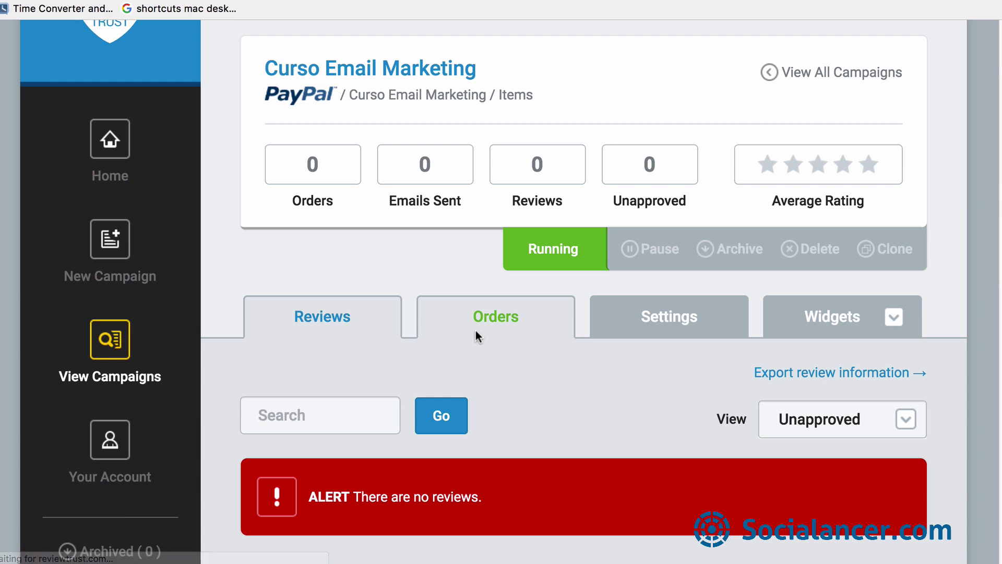
scroll(477, 328, down, 5)
scroll(480, 313, down, 4)
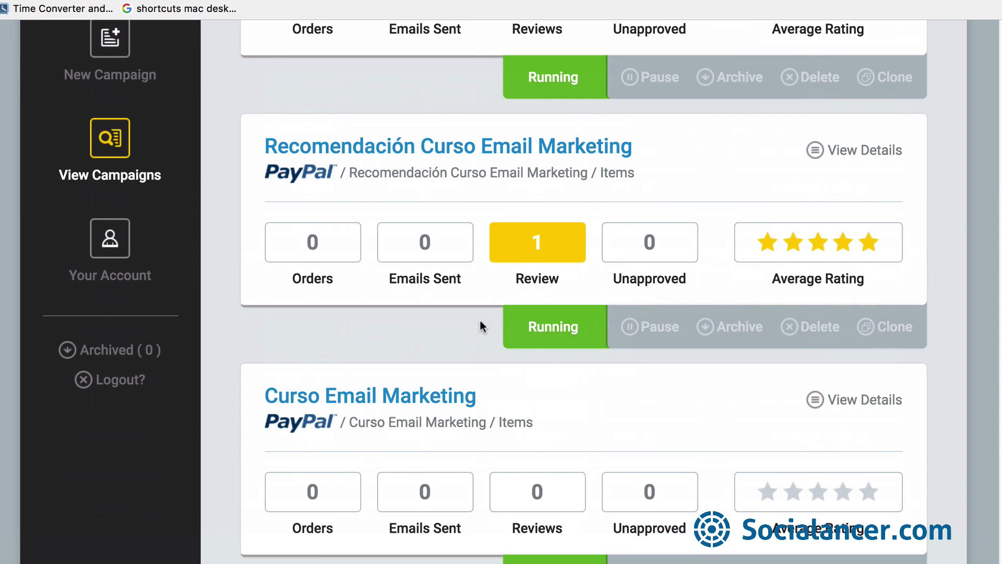
click(417, 398)
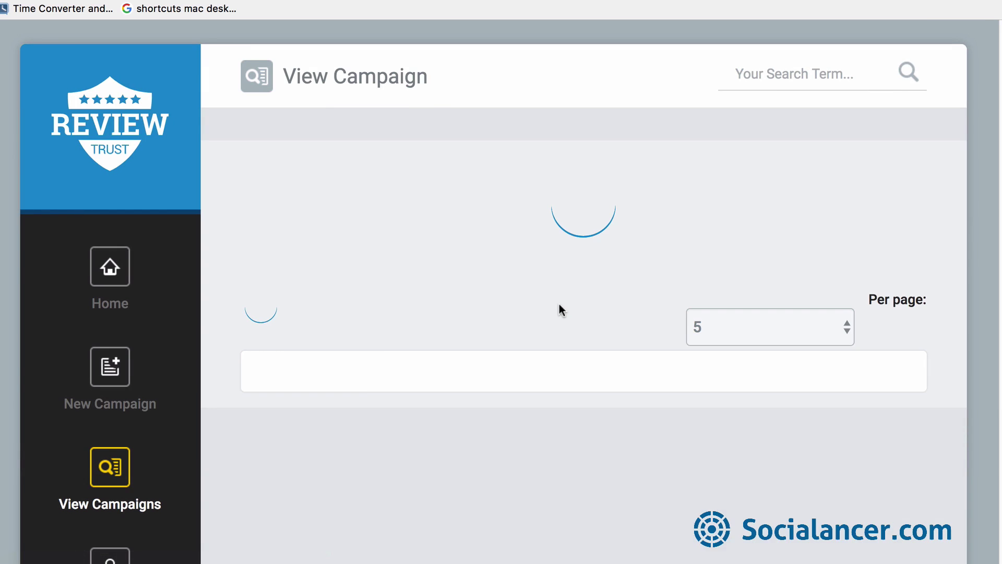
scroll(559, 313, down, 5)
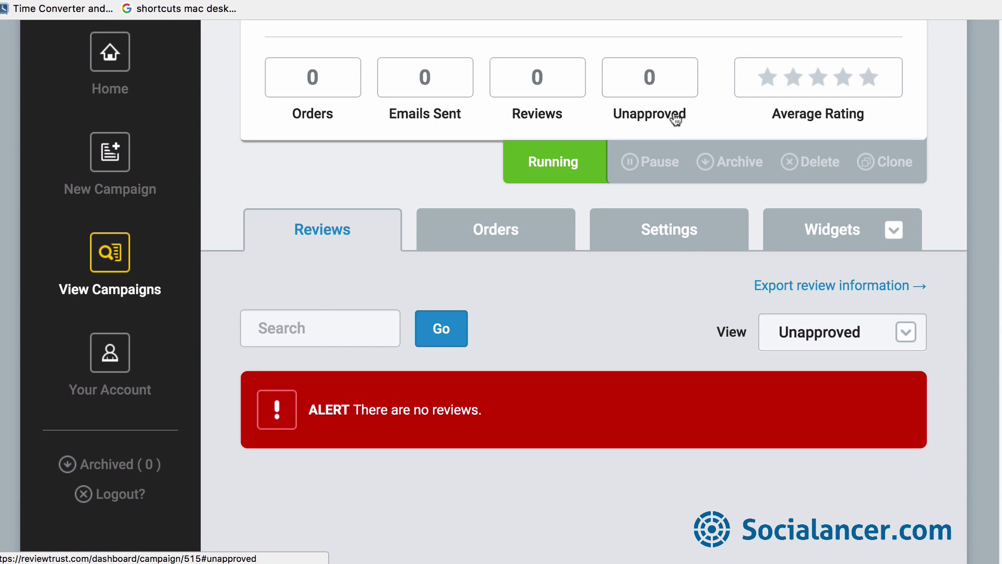
click(671, 230)
scroll(670, 245, down, 3)
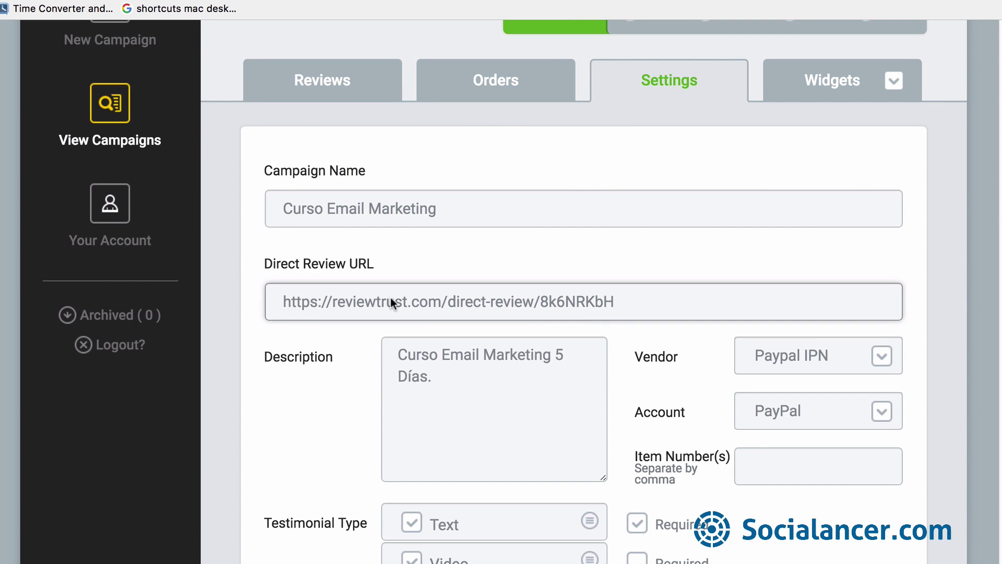
click(459, 302)
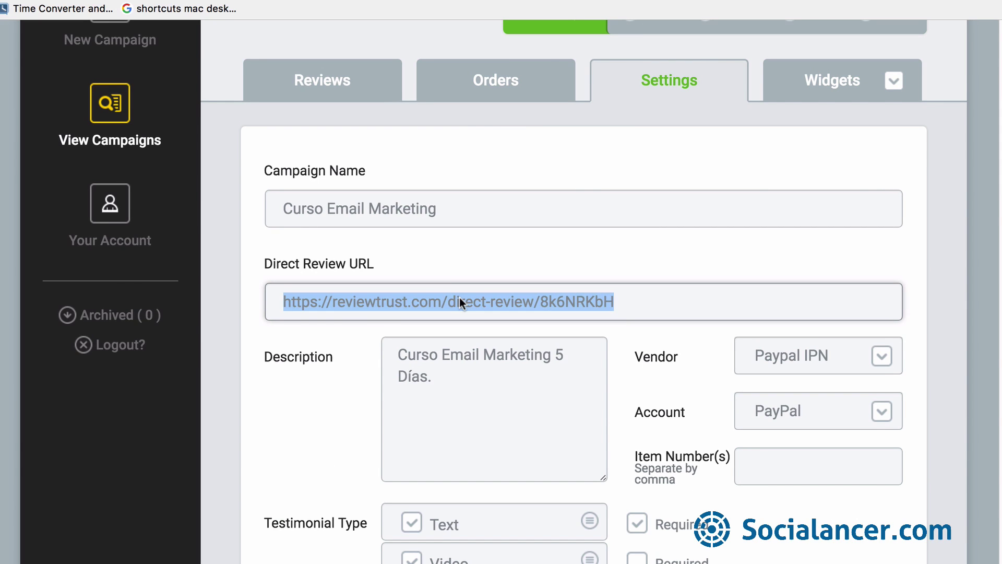
Load the Curso Email Marketing review page in a new tab and scroll to the reviewer form.
key(super+t)
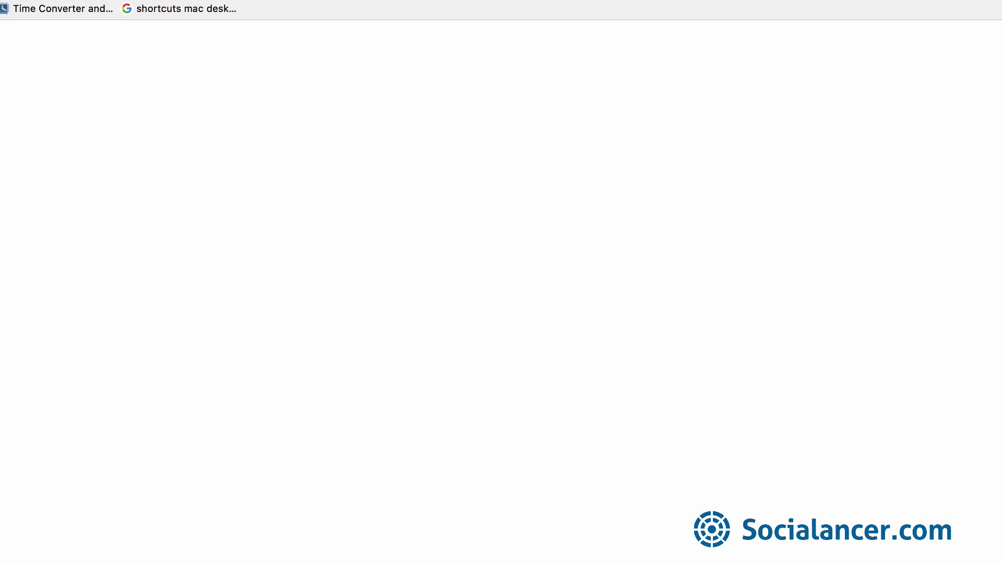
key(super+v)
key(Return)
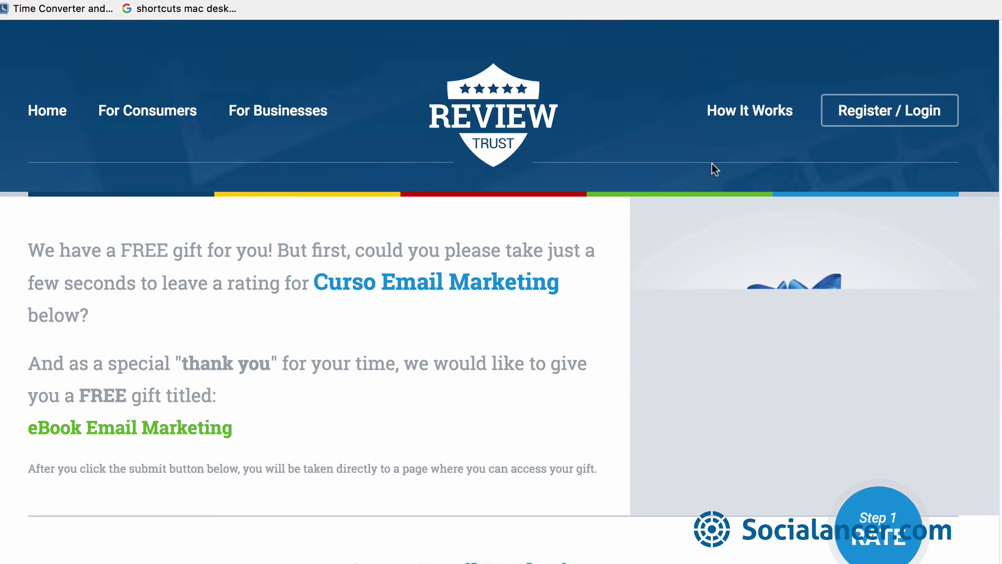
scroll(655, 274, down, 2)
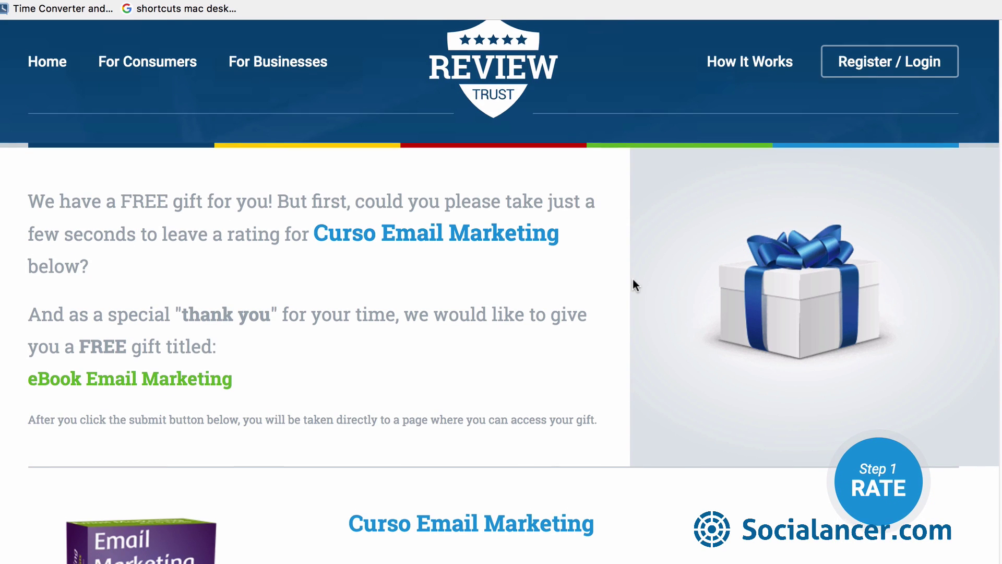
scroll(633, 285, up, 2)
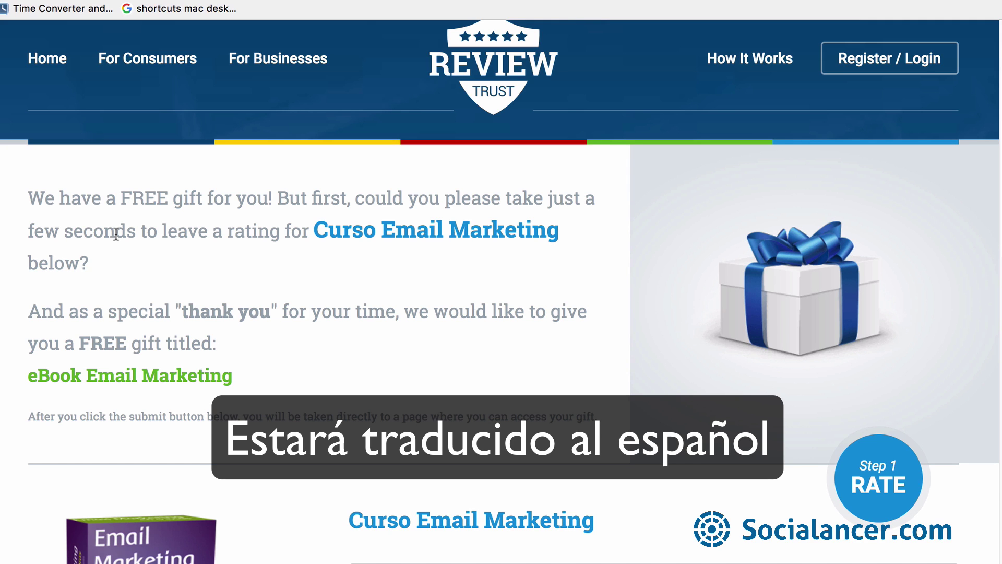
scroll(308, 293, down, 2)
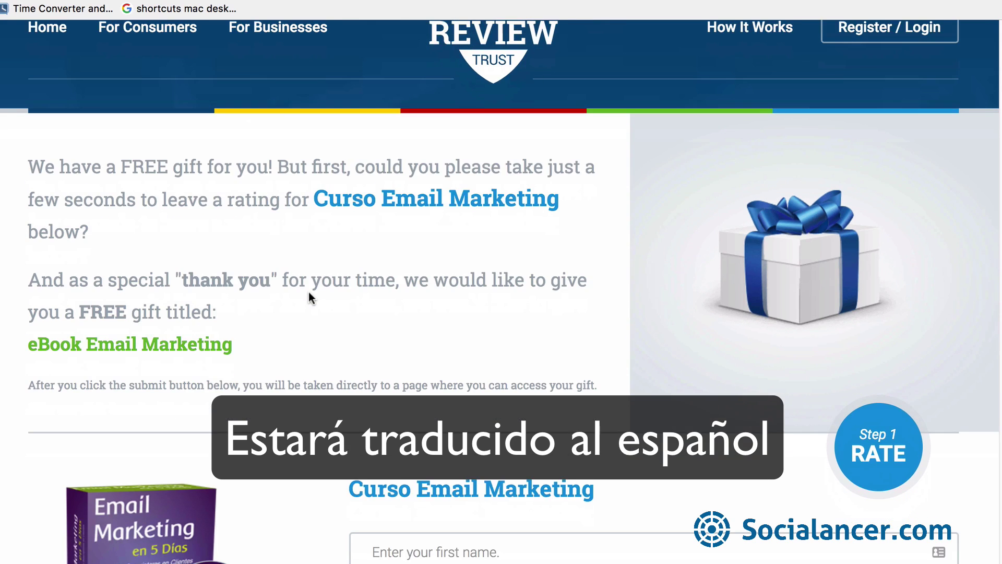
scroll(310, 293, down, 5)
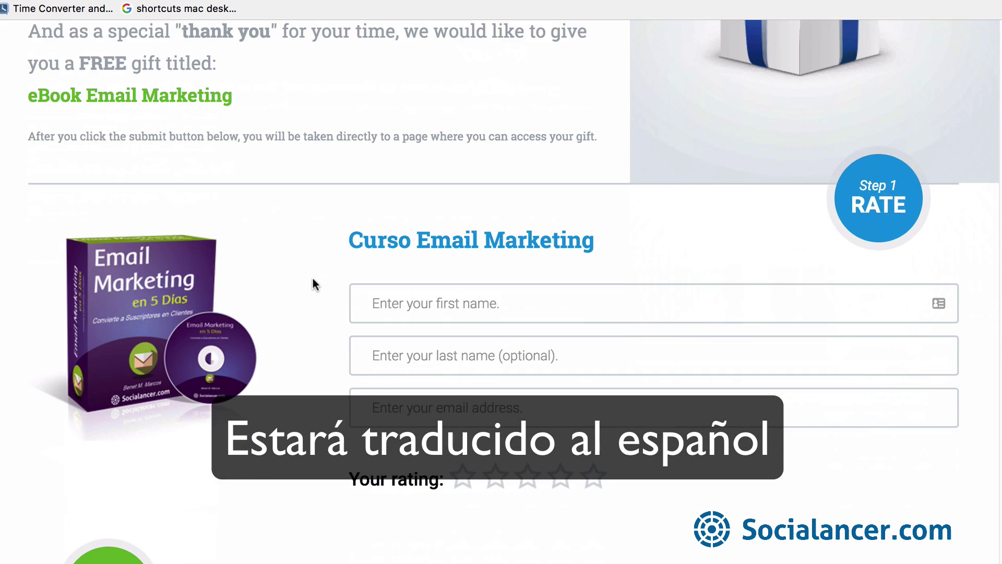
Fill in the reviewer's first name, last name and e-mail address.
click(454, 302)
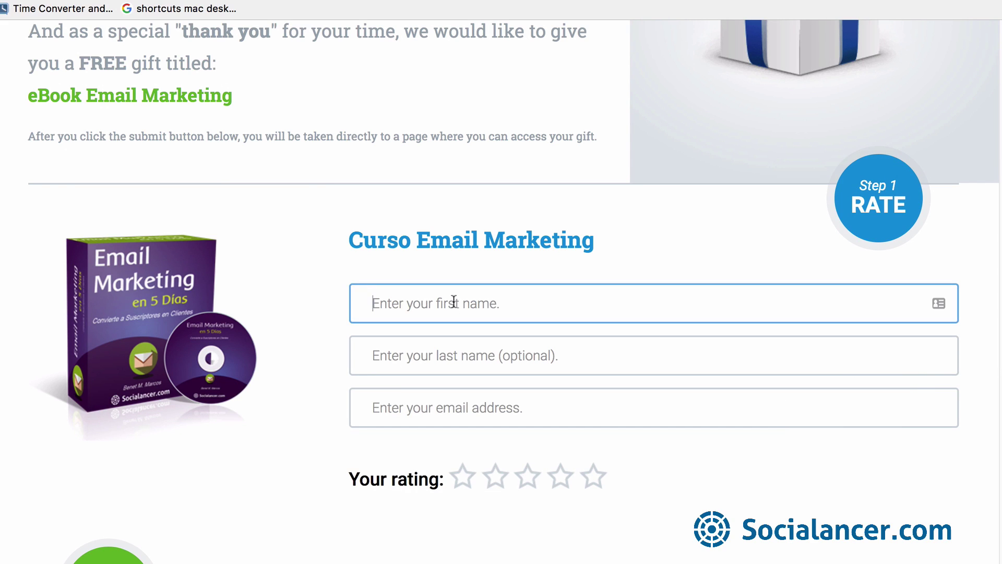
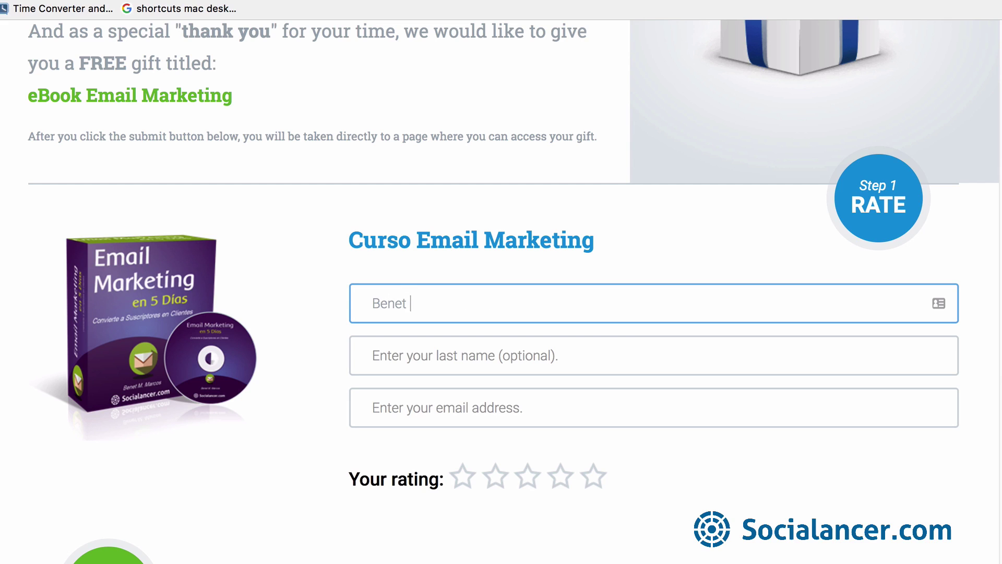
key(Tab)
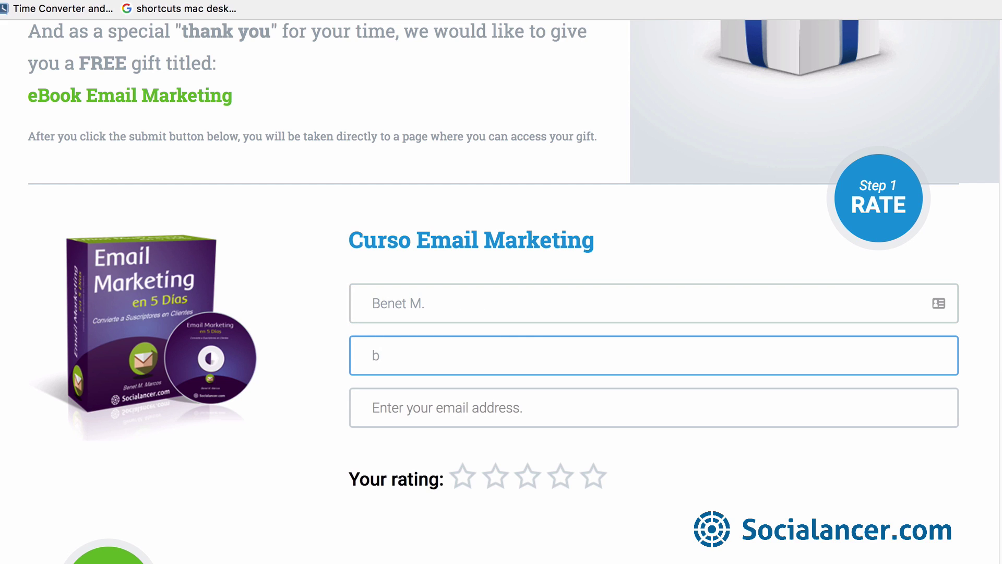
key(Tab)
text(B)
key(BackSpace)
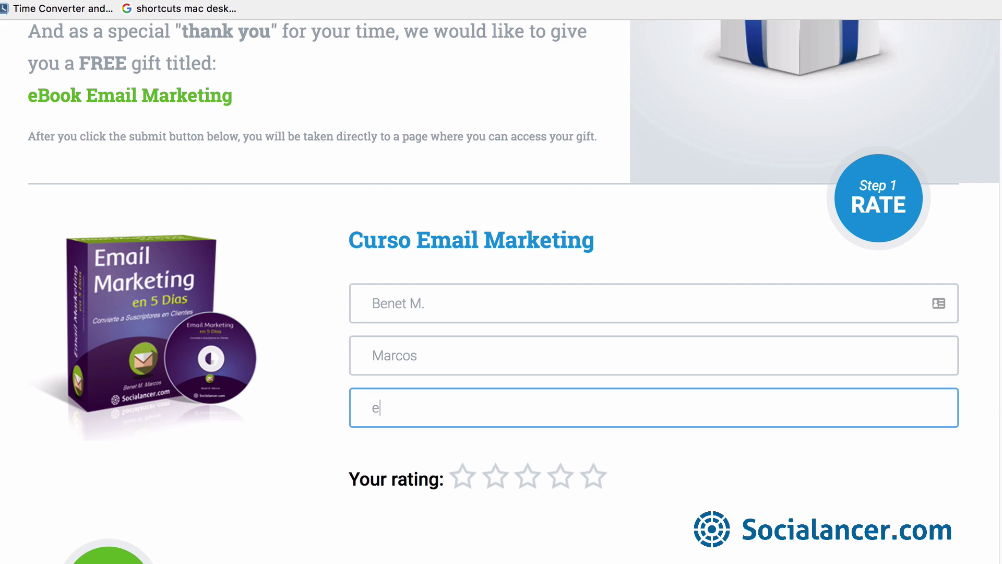
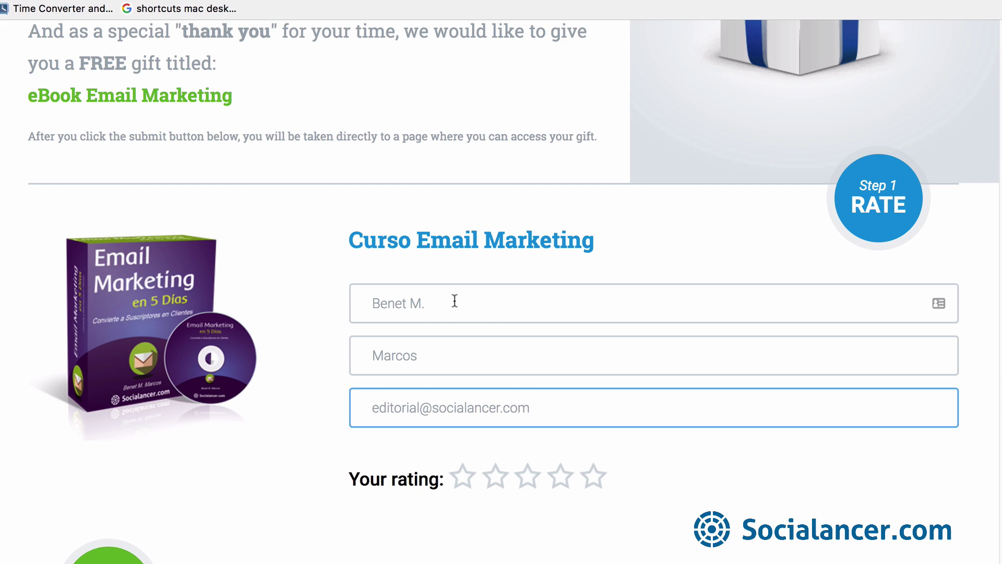
Rate the Curso Email Marketing course five stars.
click(595, 478)
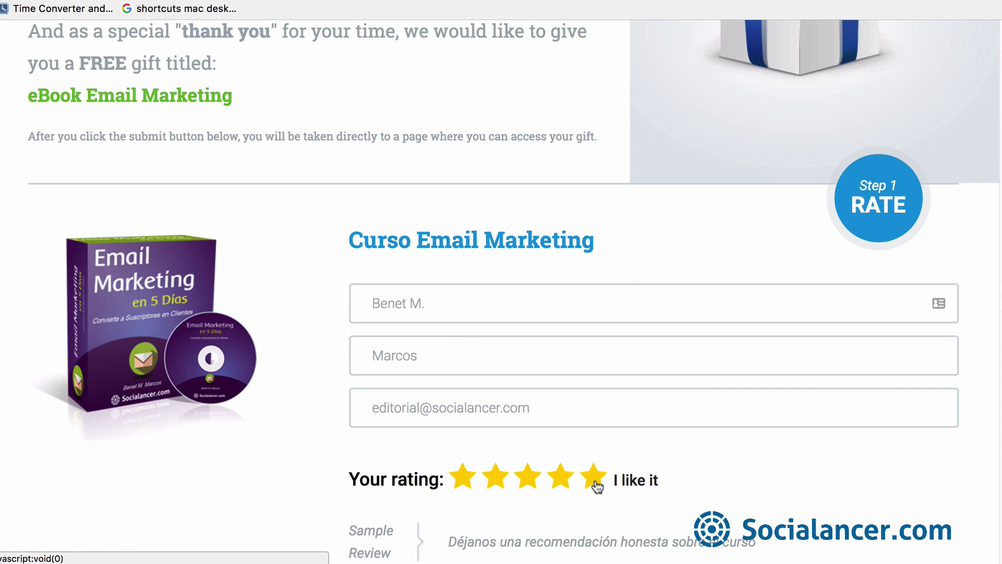
scroll(636, 389, down, 3)
scroll(638, 385, down, 1)
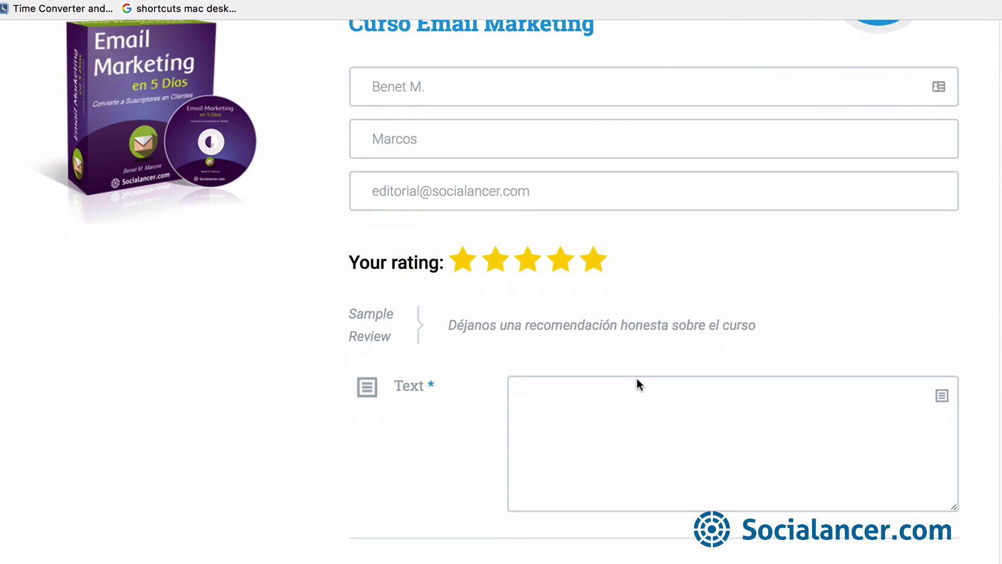
scroll(430, 310, down, 1)
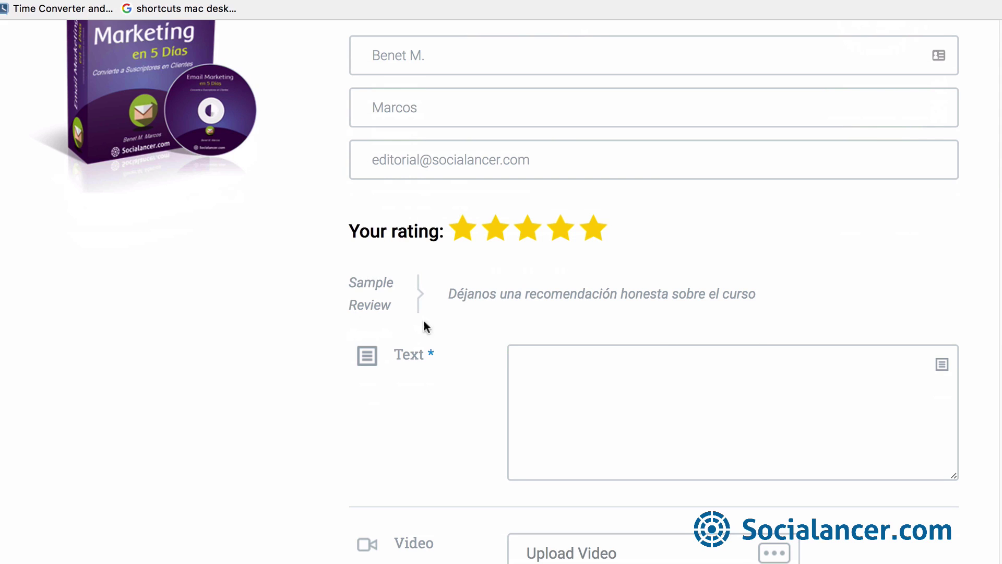
Write the review text "Me parece un curso muy interesante.".
drag(450, 294, 756, 296)
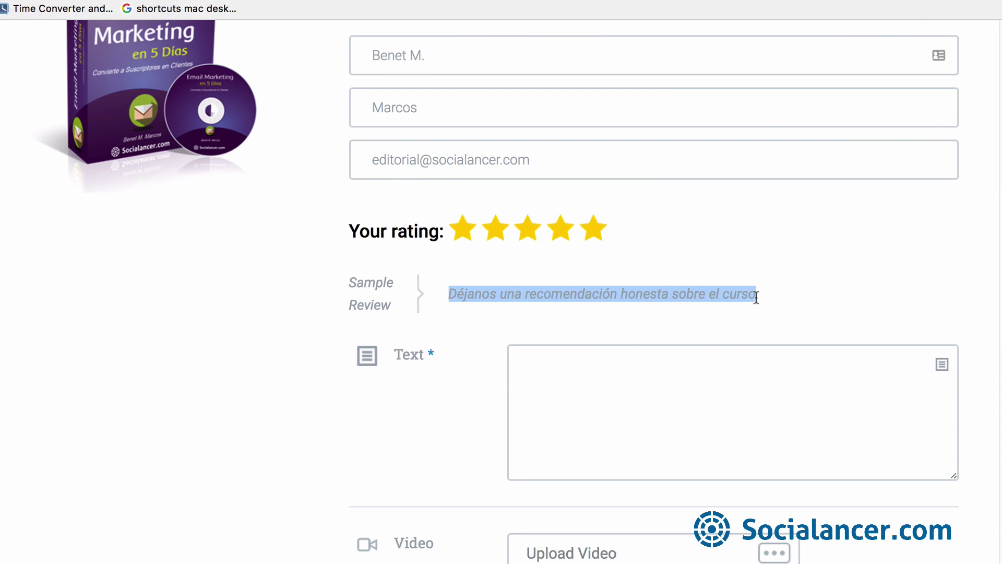
click(685, 374)
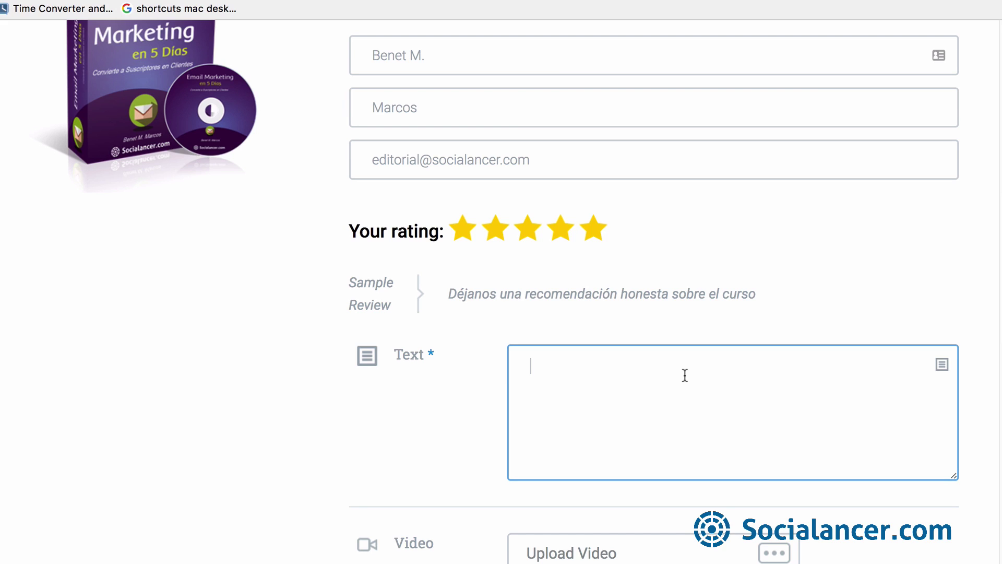
text(Me parec)
key(BackSpace)
key(BackSpace)
text(ece)
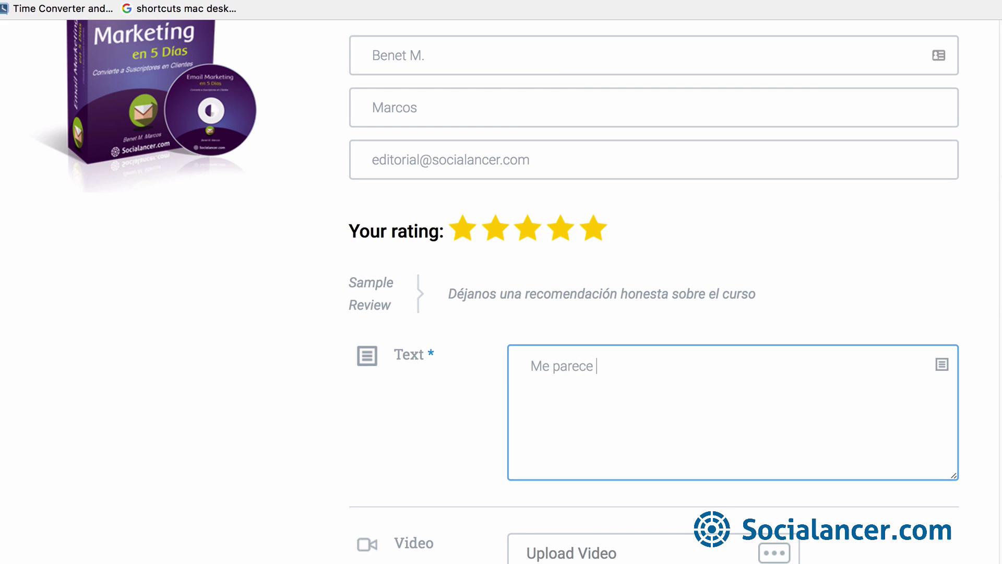
text( un curso muy interesante.)
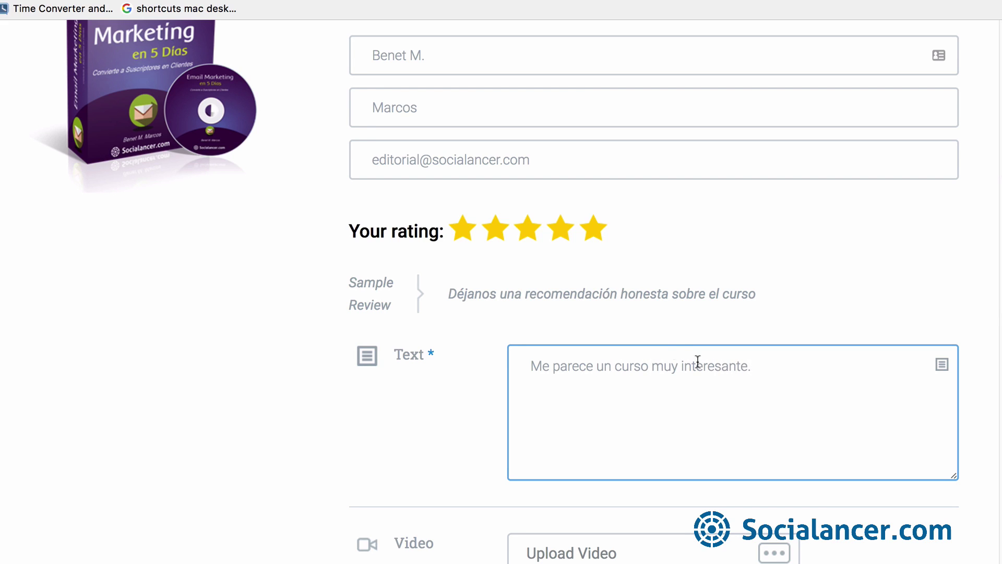
scroll(673, 353, down, 3)
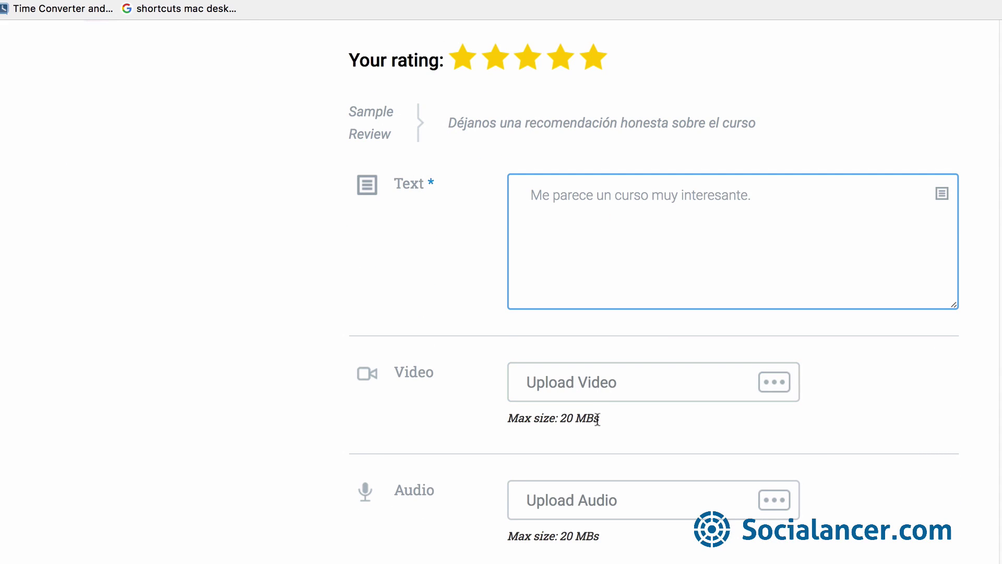
scroll(596, 381, down, 1)
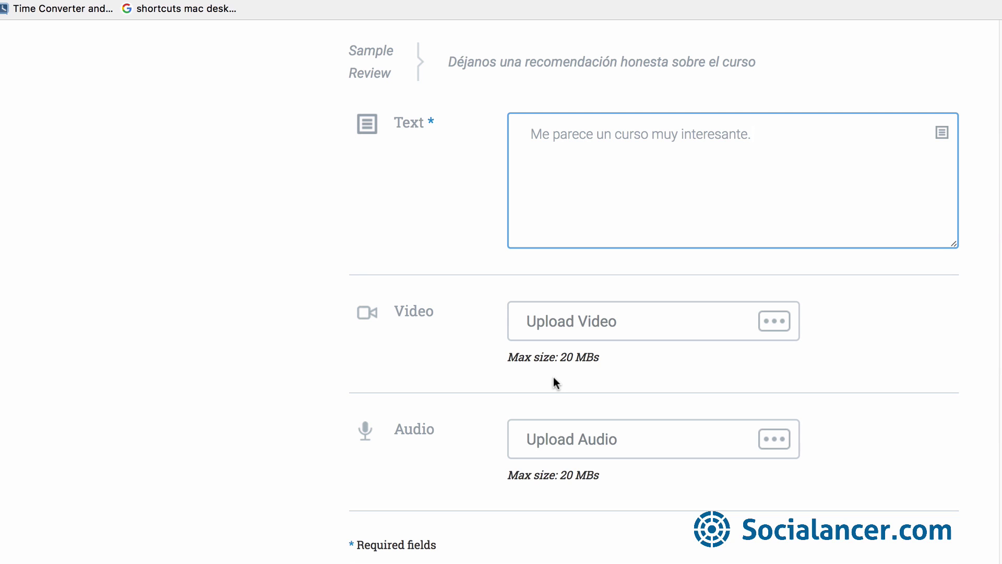
scroll(556, 383, down, 4)
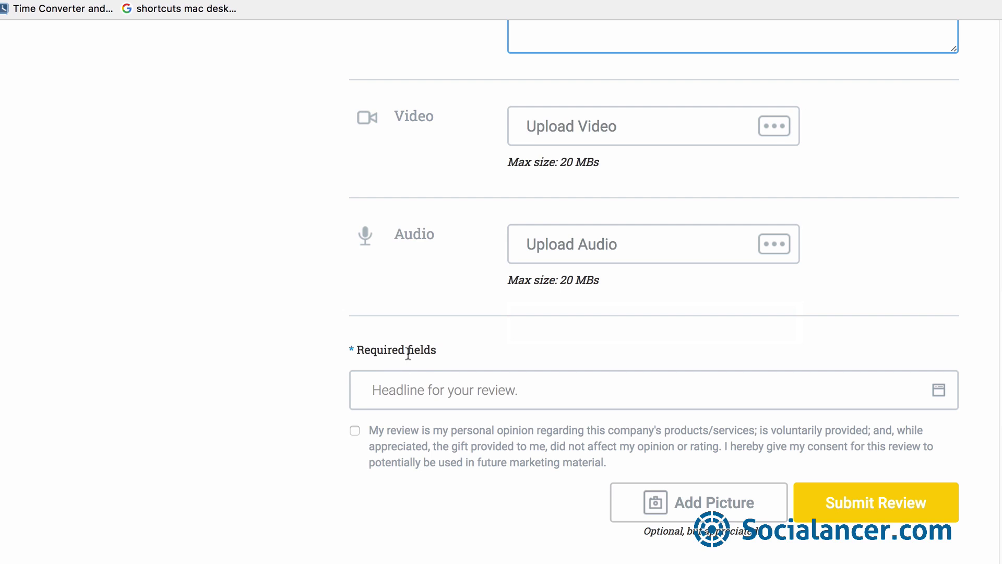
Enter the headline 'Me ha encantado el curso' and tick the consent statement.
click(411, 391)
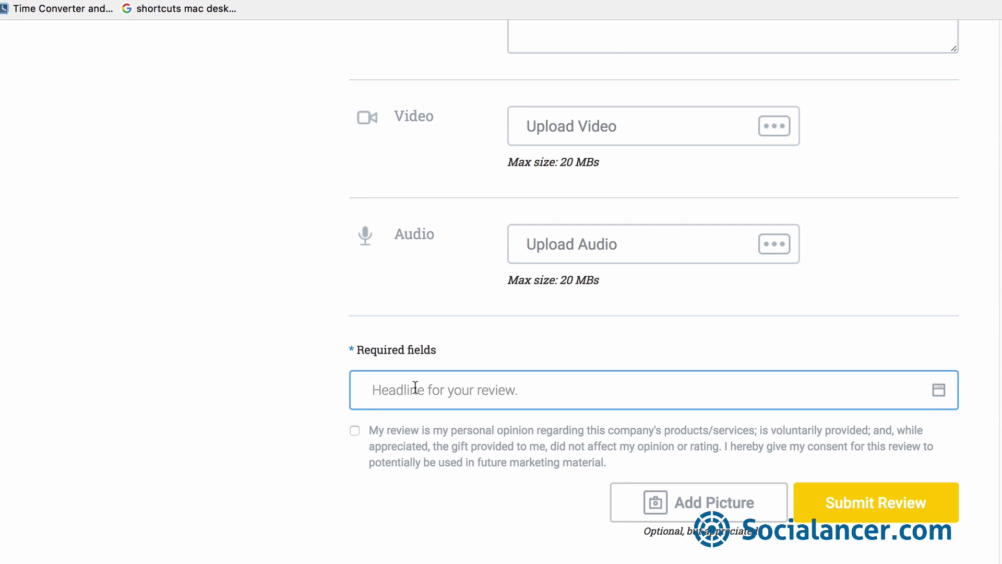
text(Me ha encan)
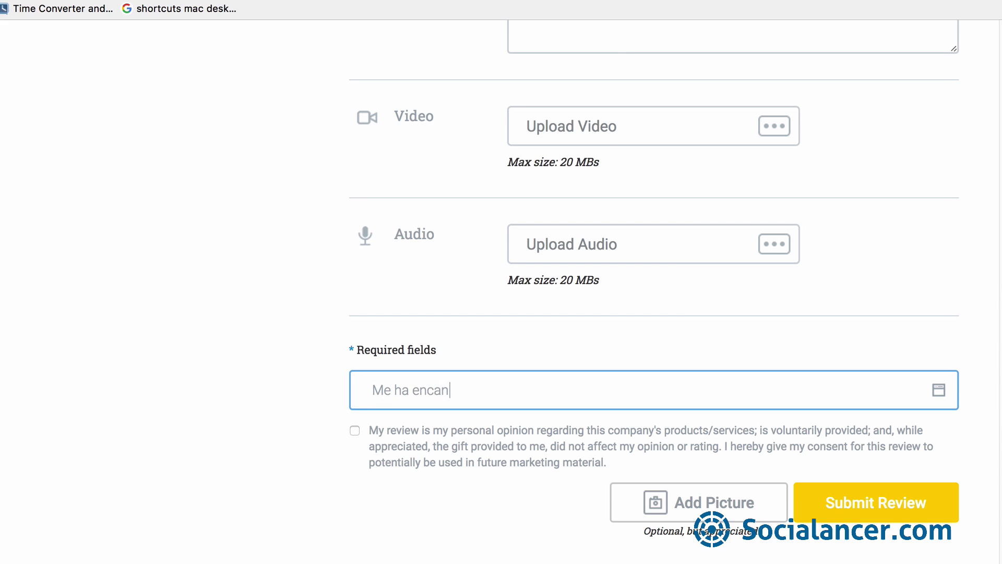
text(tado el curso)
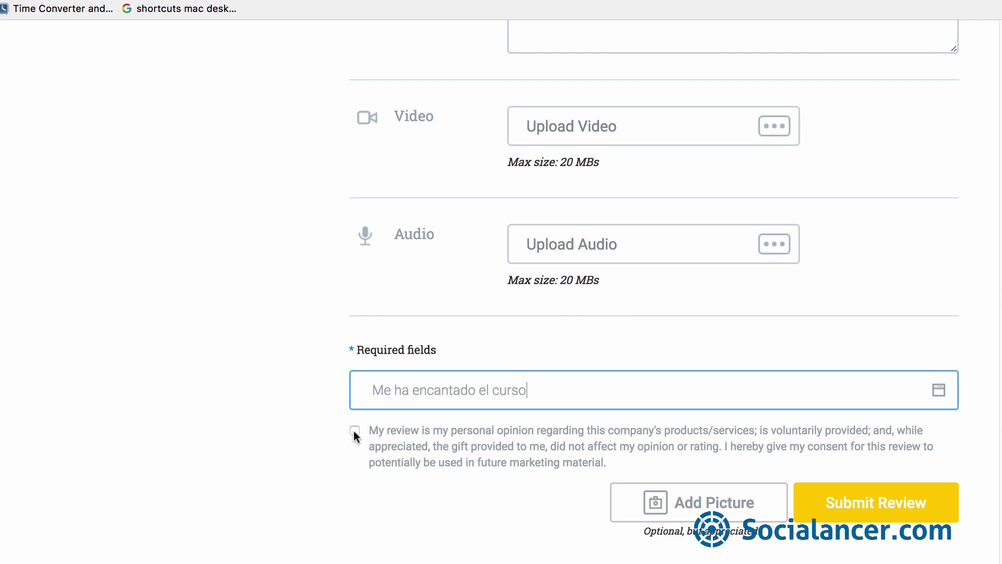
click(354, 431)
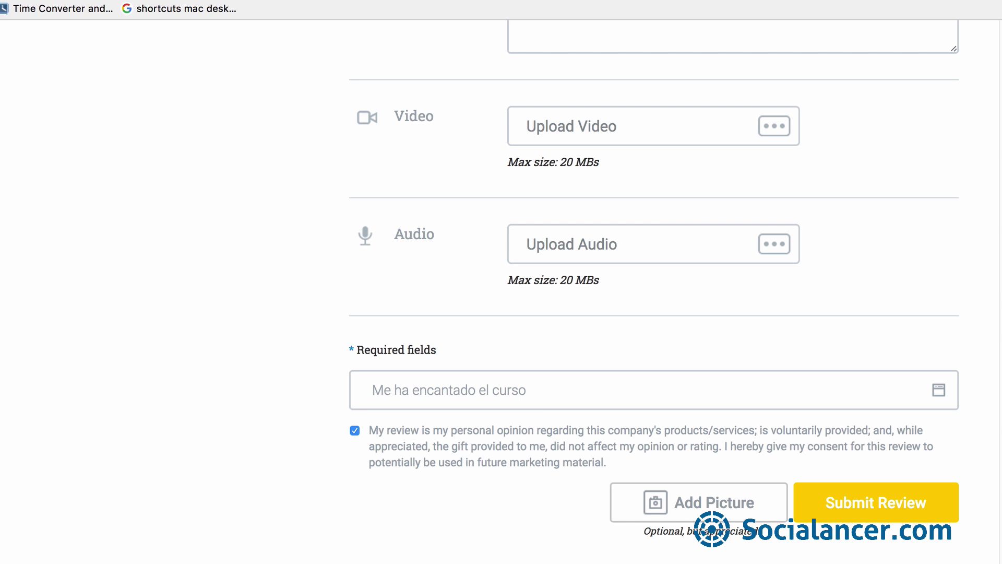
Scroll down and highlight the note that the Step 2 gift is still locked.
scroll(501, 282, down, 5)
scroll(501, 282, up, 2)
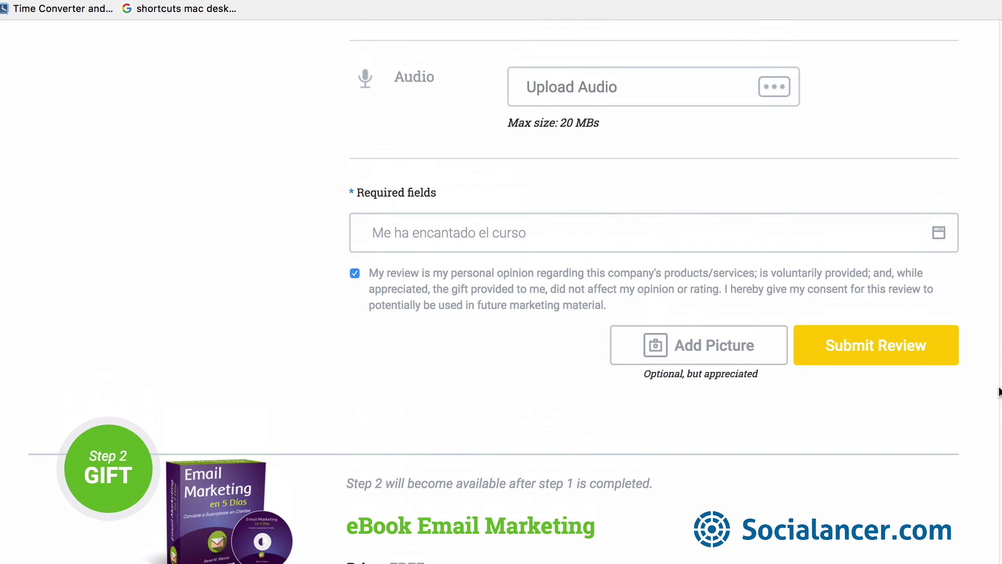
scroll(502, 281, down, 1)
scroll(501, 282, down, 3)
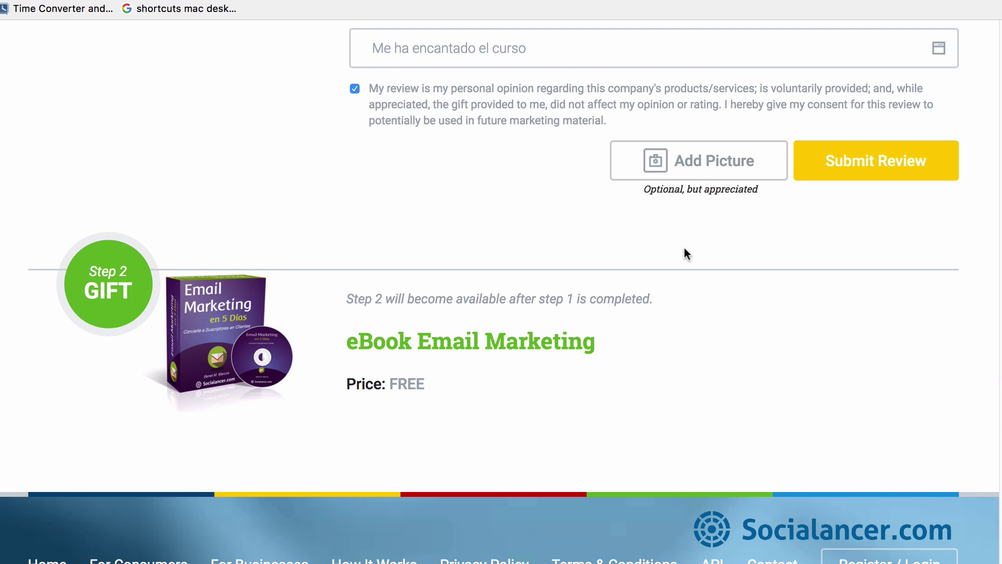
scroll(685, 253, down, 2)
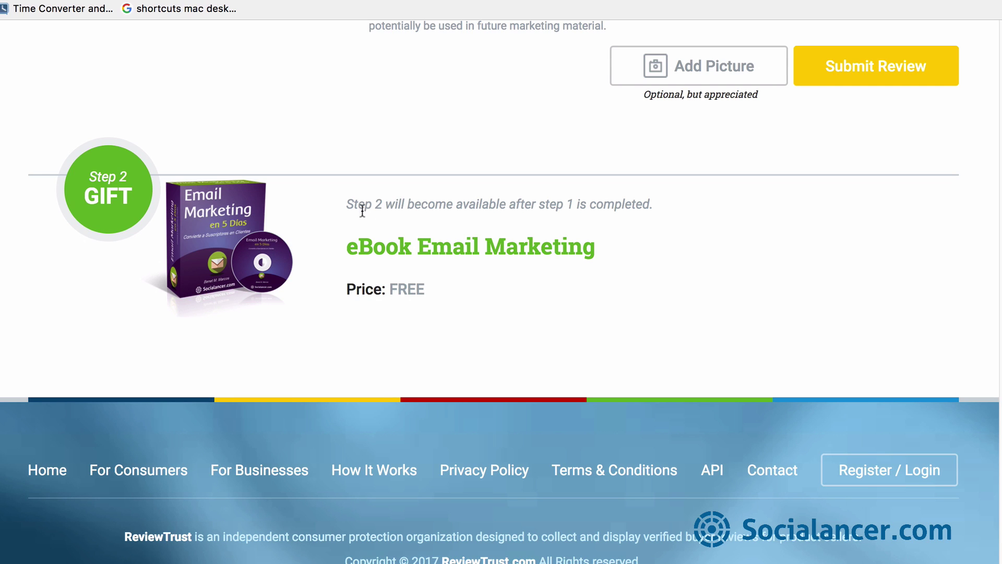
drag(343, 204, 662, 208)
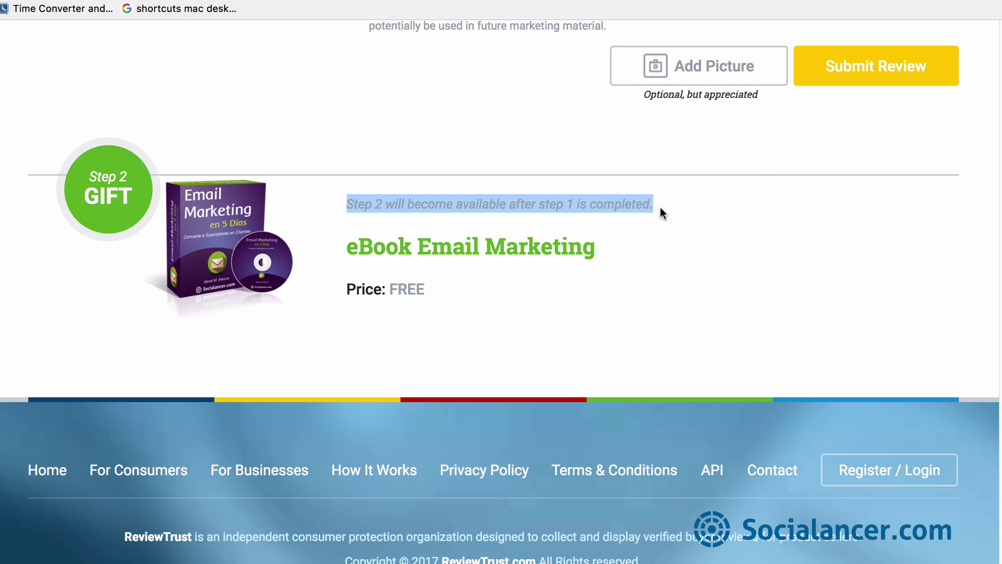
Submit the review and look over the eBook Email Marketing thank-you page.
click(889, 73)
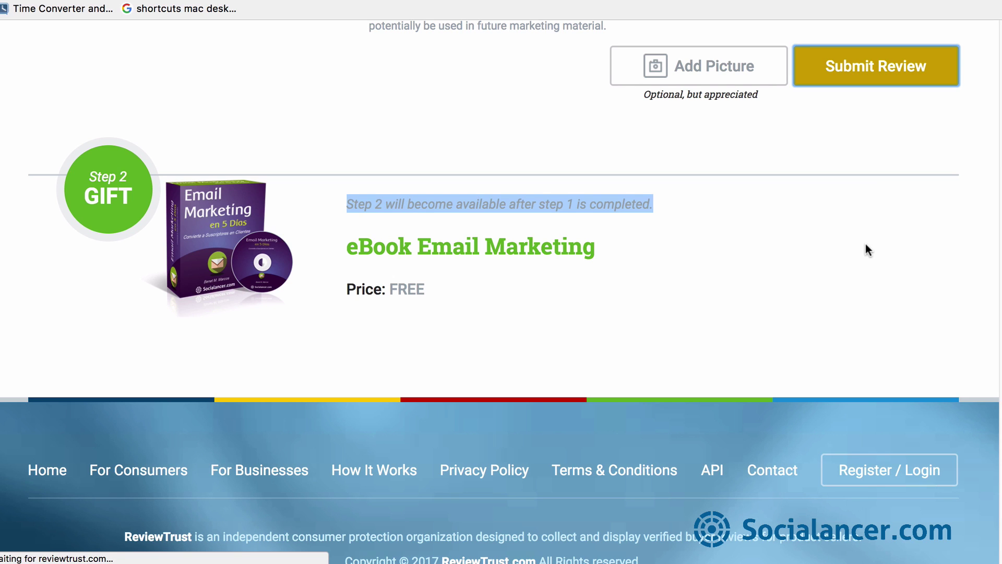
scroll(865, 246, down, 3)
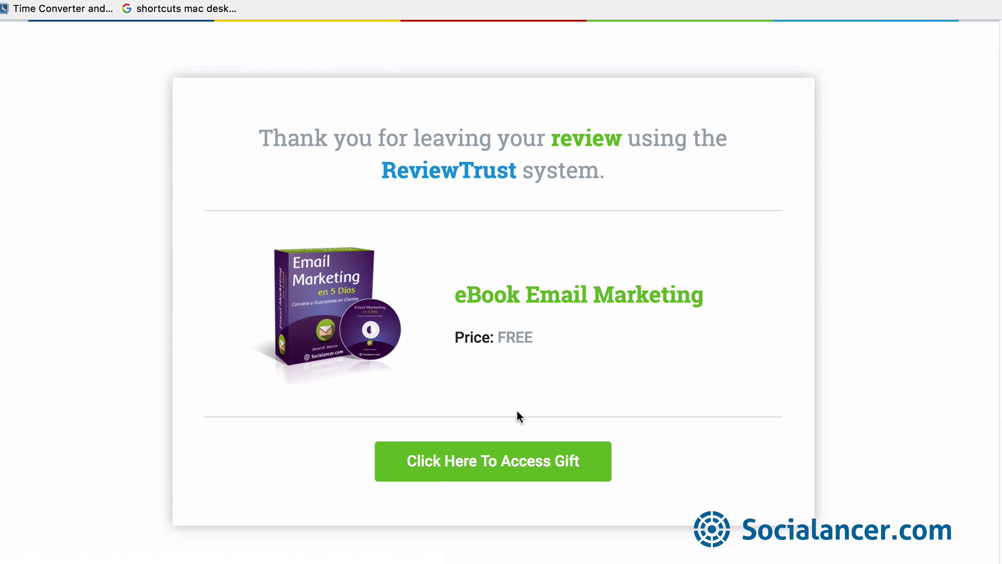
scroll(625, 374, up, 5)
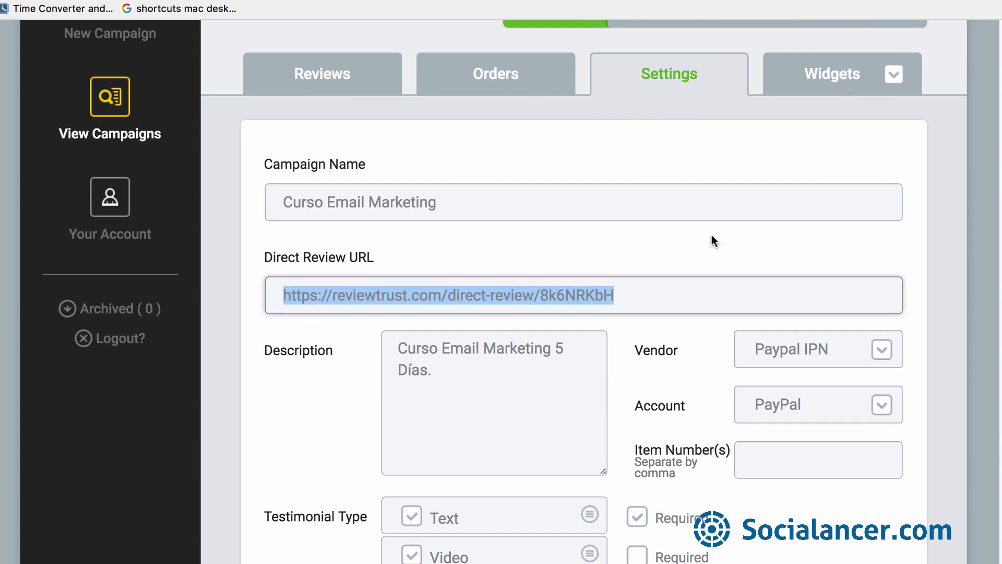
Show the campaign's Display Reviews widget code, then go back to View All Campaigns.
scroll(711, 236, down, 10)
scroll(709, 237, up, 1)
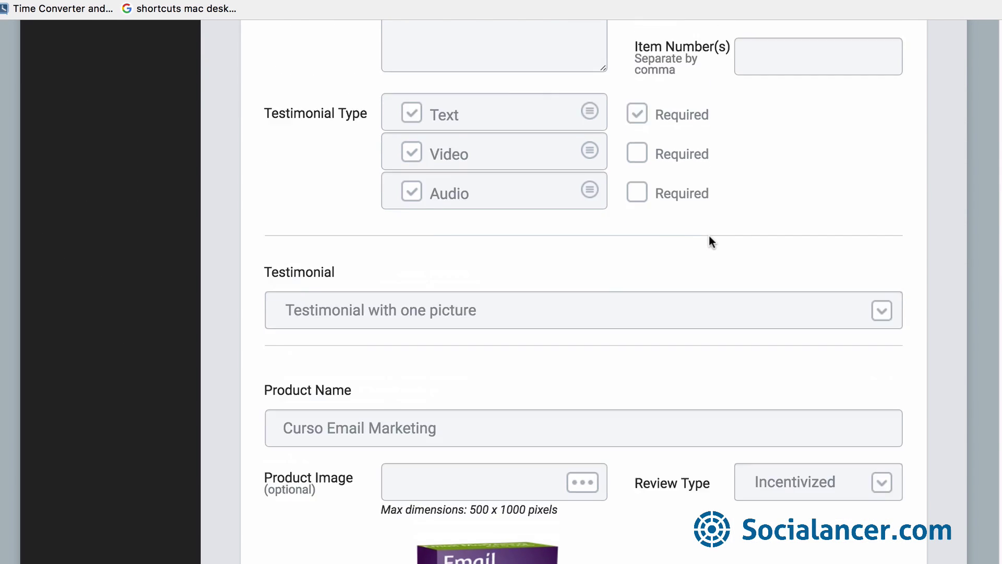
scroll(709, 236, up, 9)
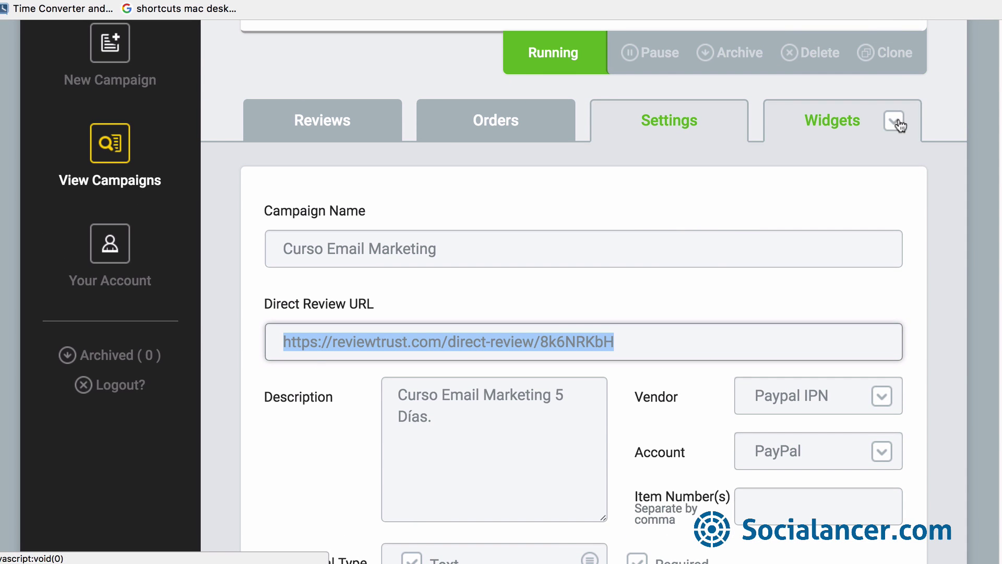
click(898, 121)
click(894, 120)
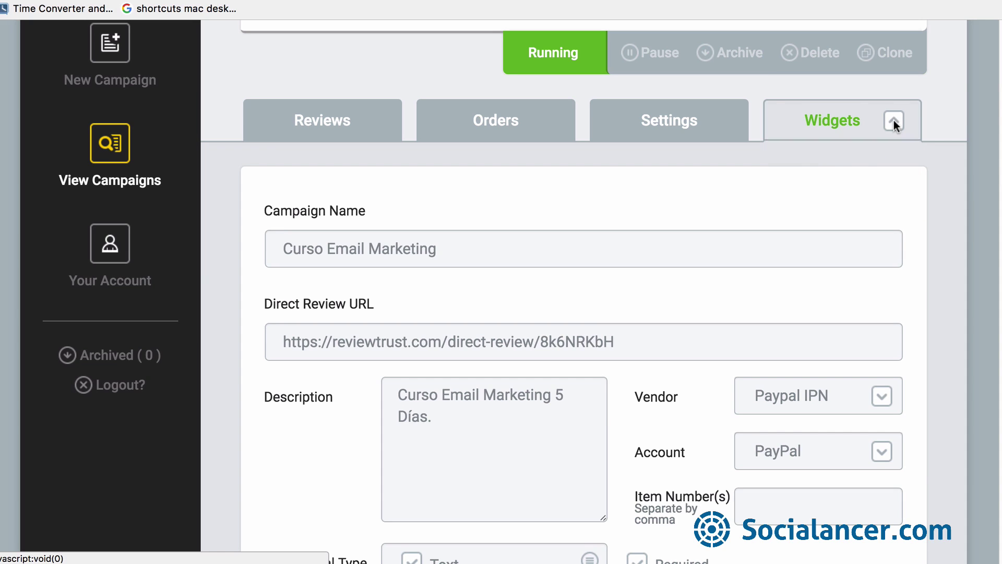
click(894, 120)
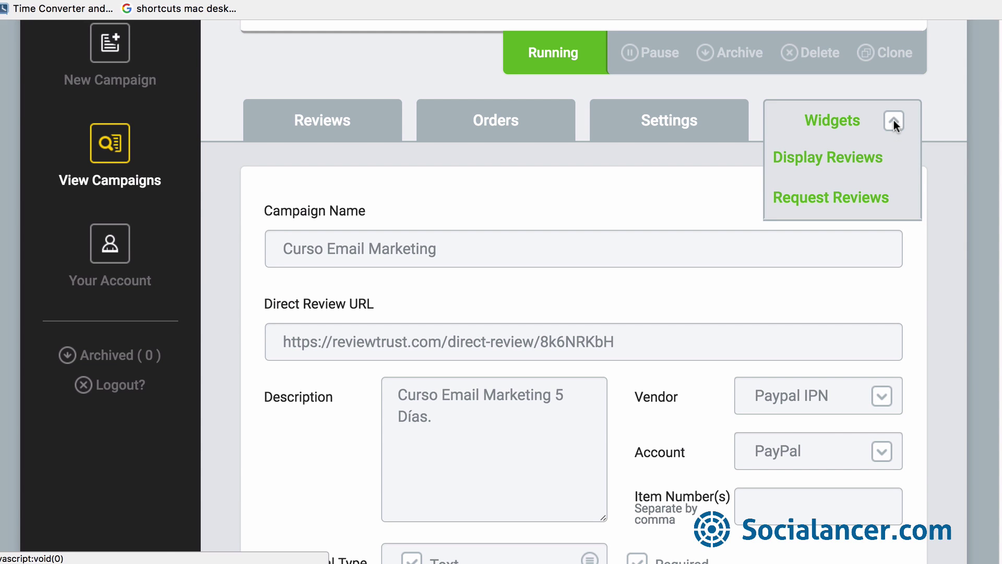
click(852, 159)
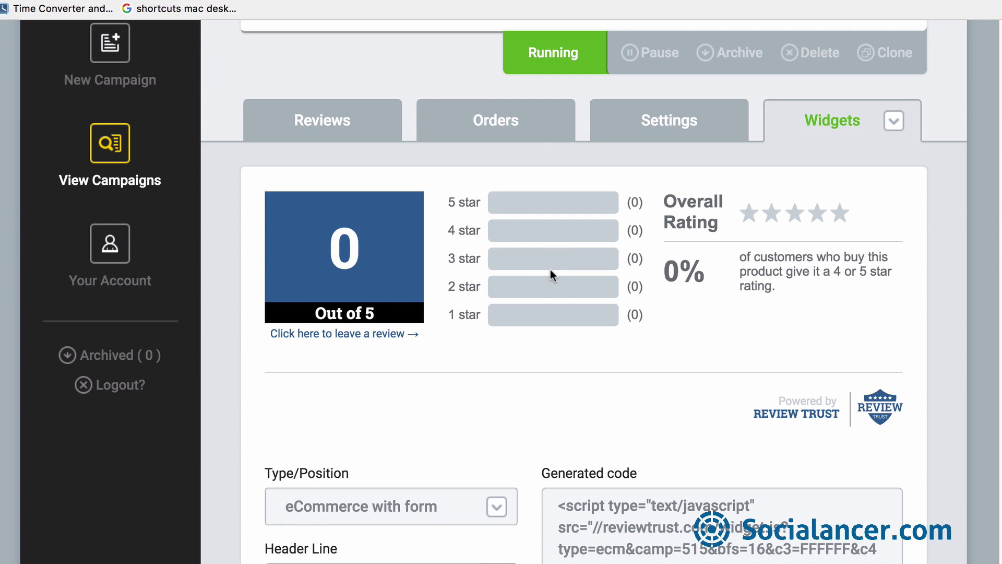
click(117, 151)
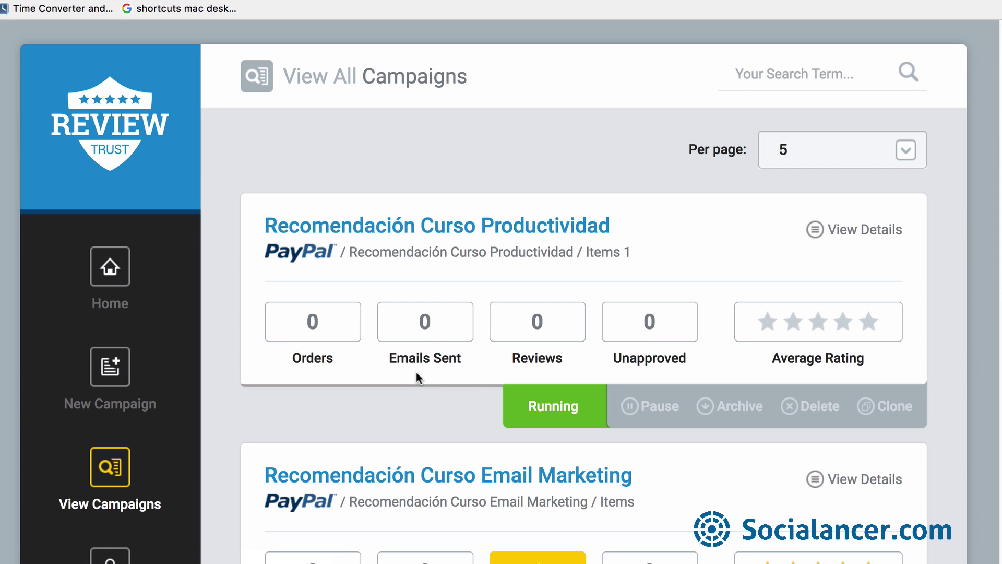
Open Recomendación Curso Email Marketing's Display Reviews widget showing its 5.0-star 'Un curso Excelente' review.
scroll(416, 374, down, 1)
scroll(416, 372, down, 1)
click(448, 431)
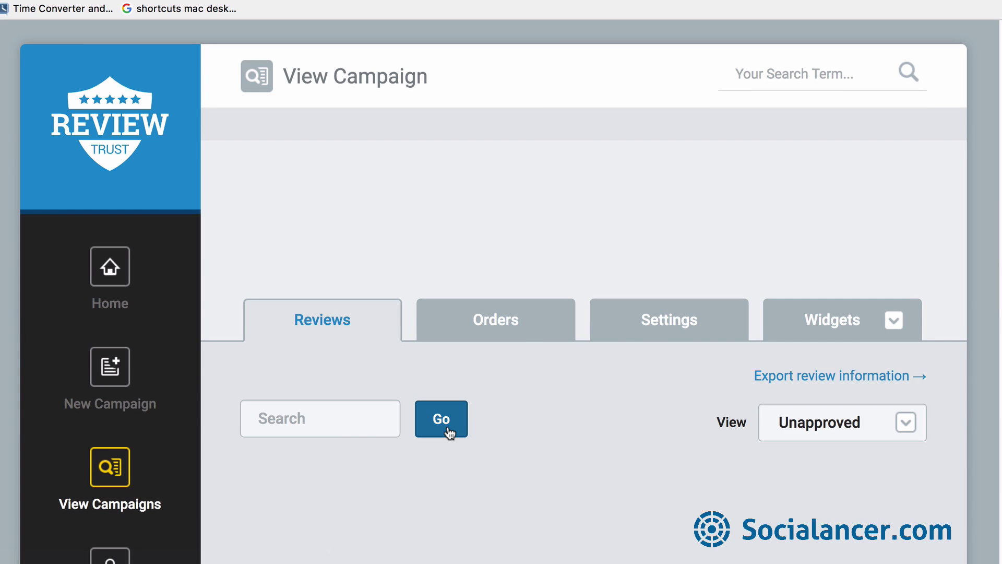
scroll(437, 417, down, 3)
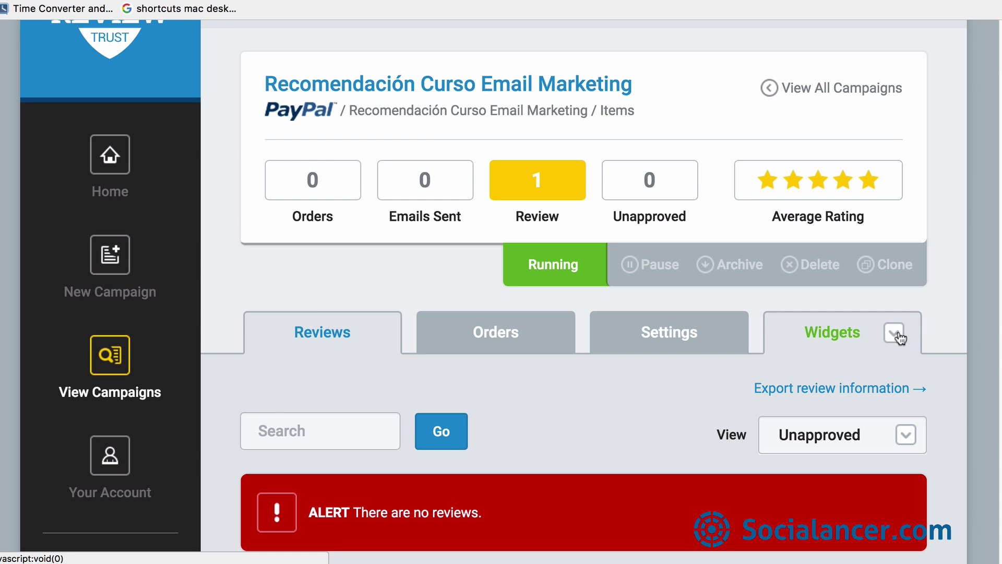
click(894, 333)
click(827, 367)
scroll(460, 352, down, 6)
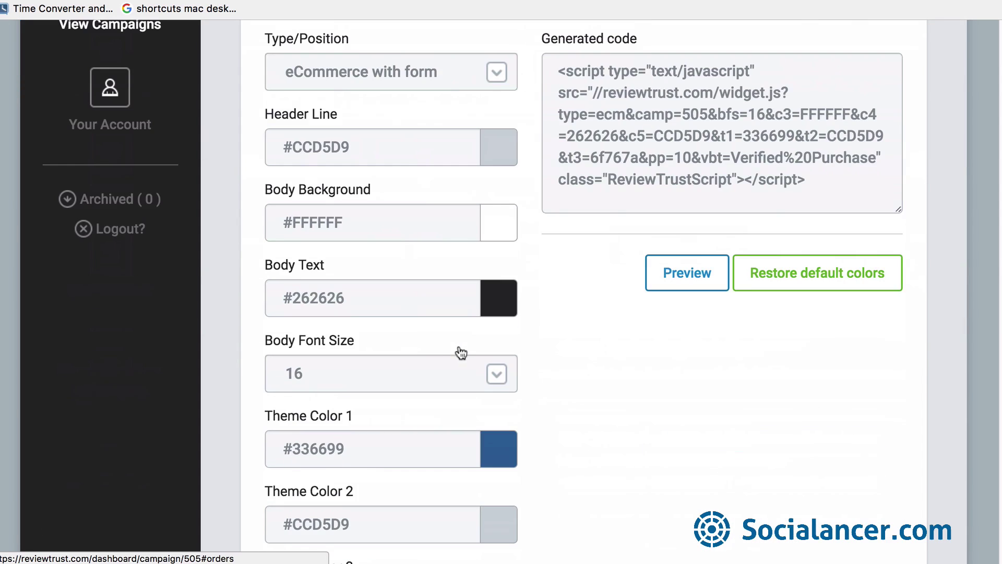
scroll(515, 376, up, 2)
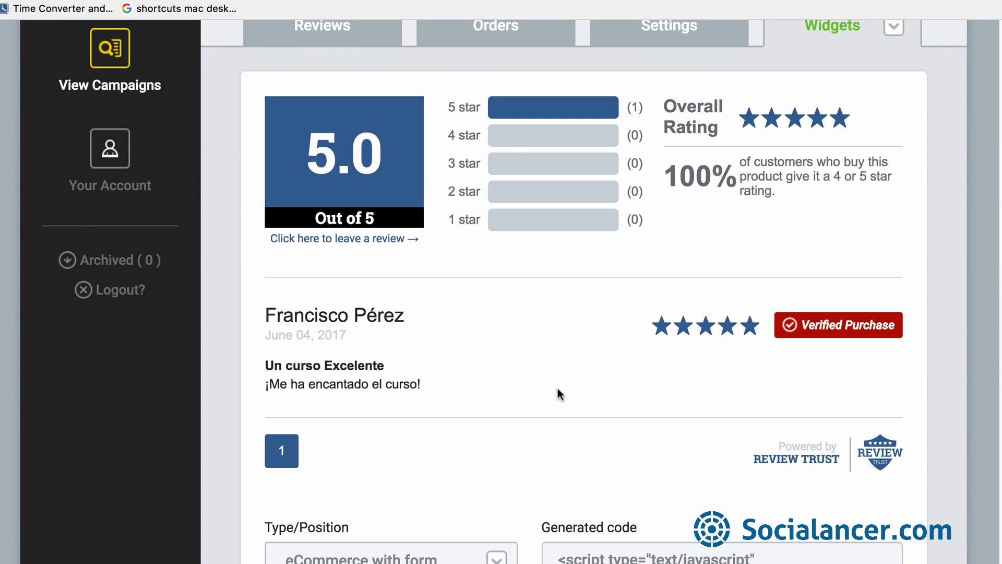
scroll(560, 475, down, 1)
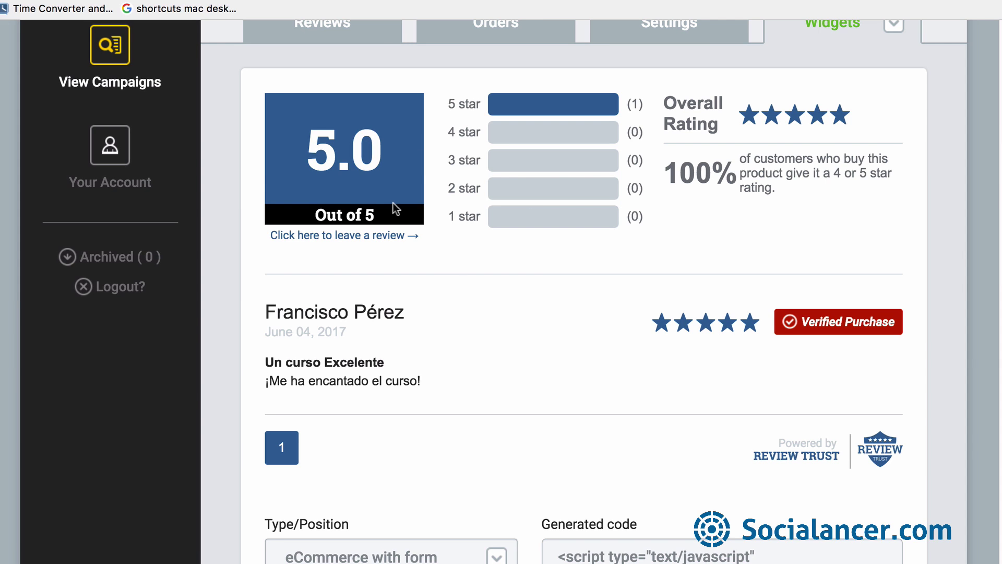
scroll(490, 365, down, 1)
scroll(503, 421, down, 3)
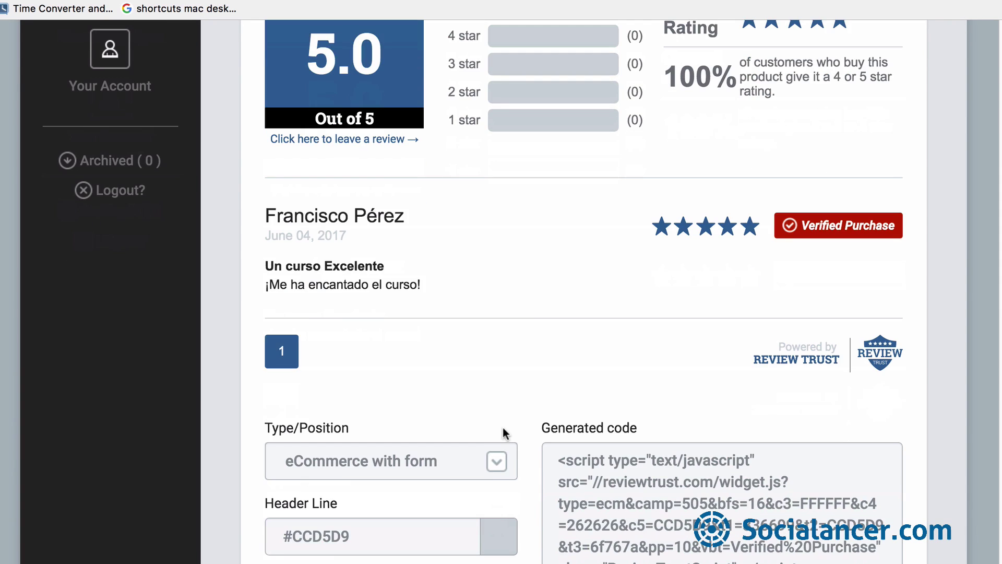
Change the widget Type/Position to Bottom - Large.
click(496, 461)
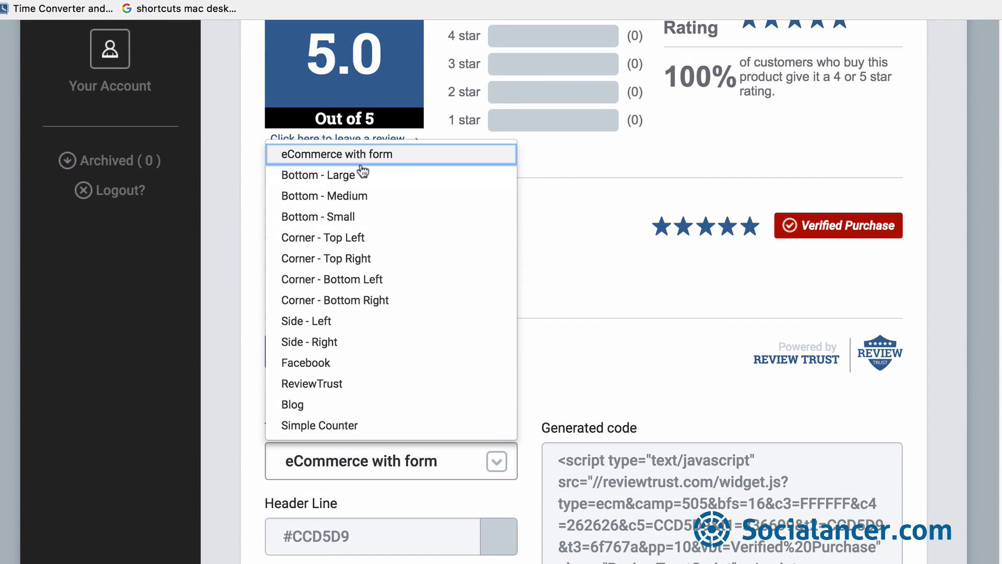
click(339, 175)
scroll(580, 303, down, 10)
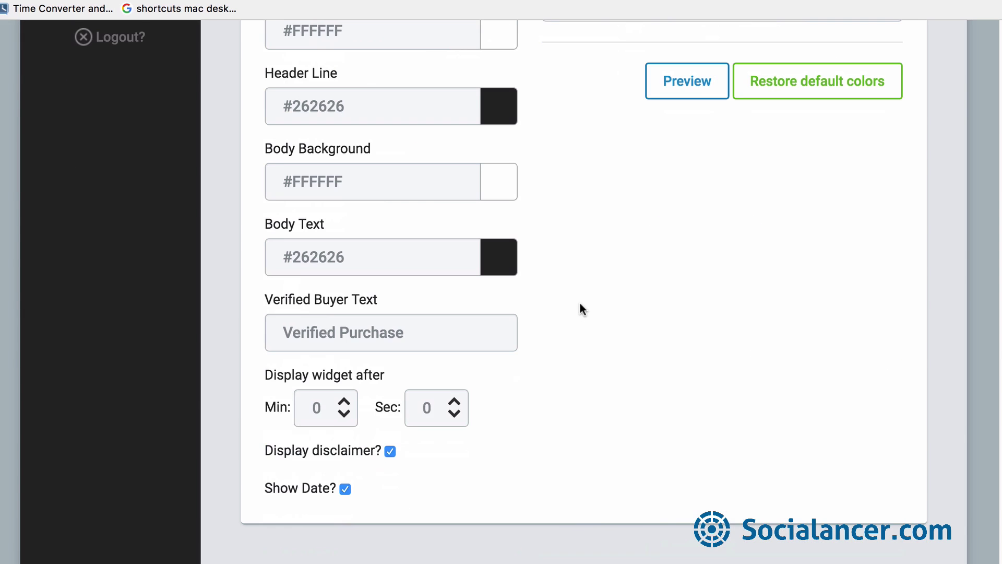
scroll(581, 308, down, 1)
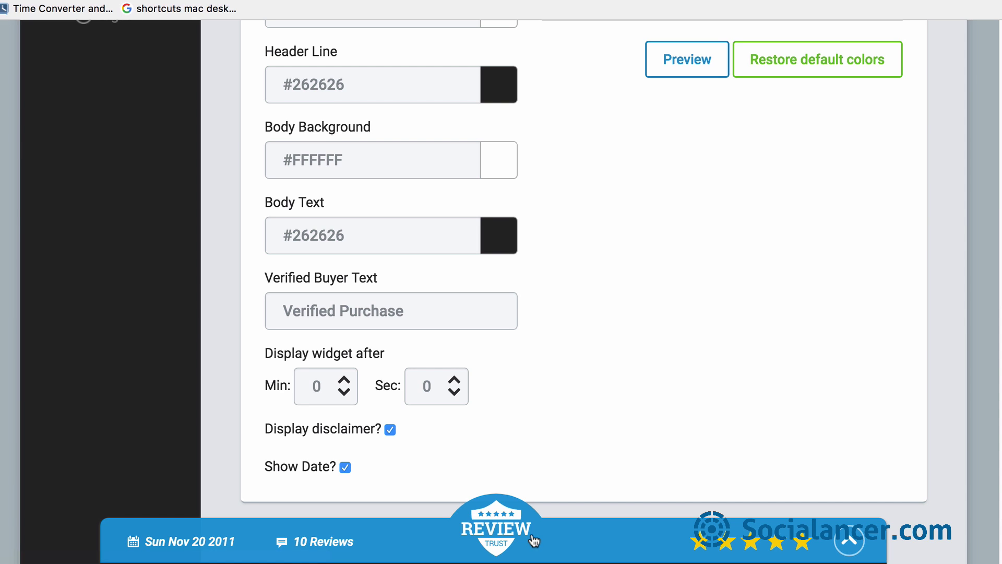
Expand the bottom review bar, step through two reviews, then collapse it.
click(849, 541)
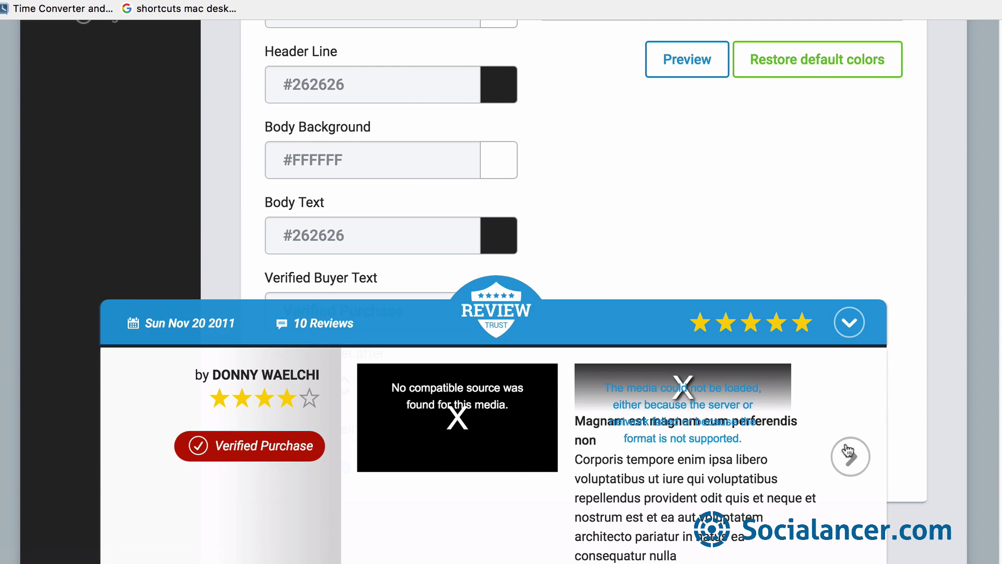
click(851, 462)
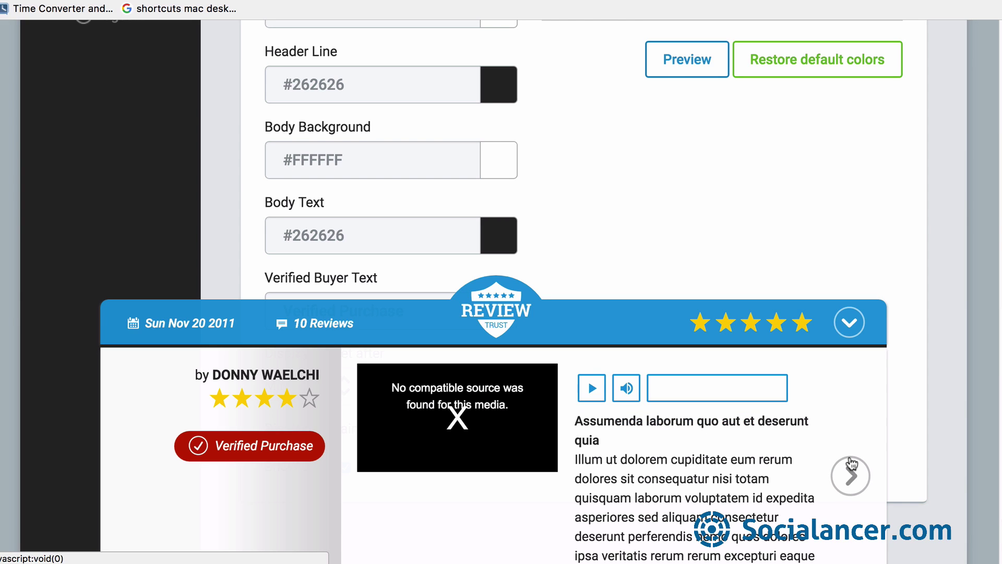
click(848, 473)
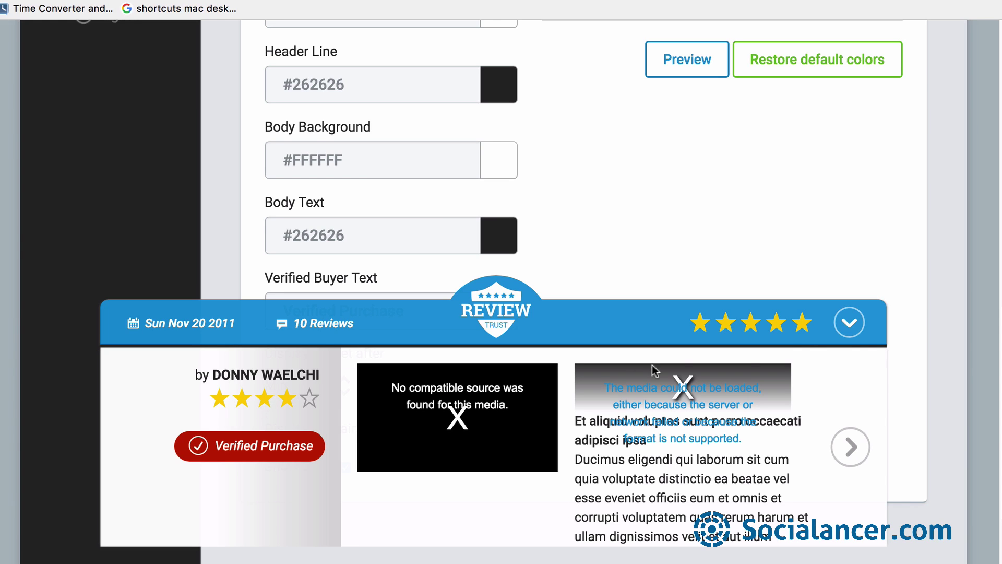
click(849, 322)
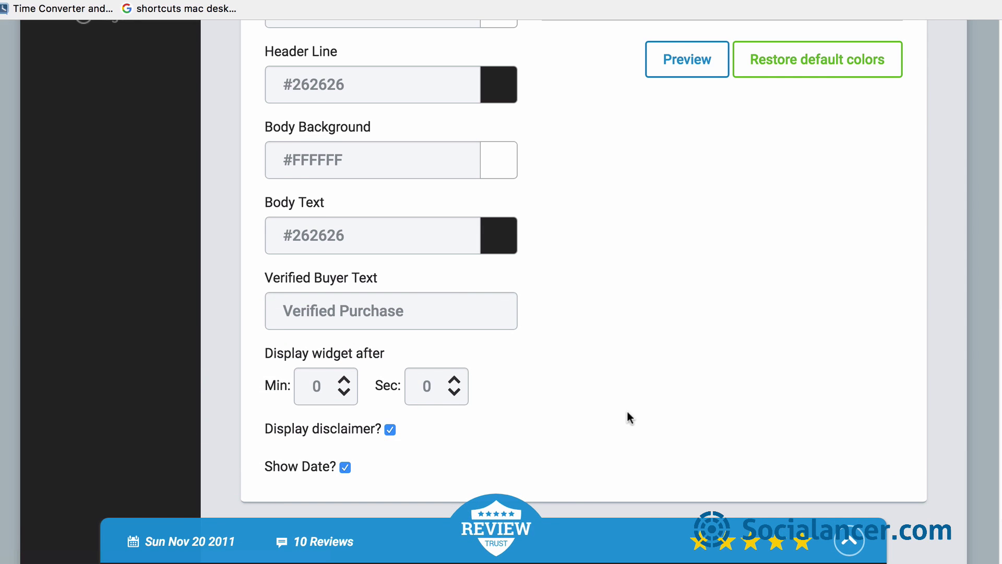
scroll(630, 417, up, 6)
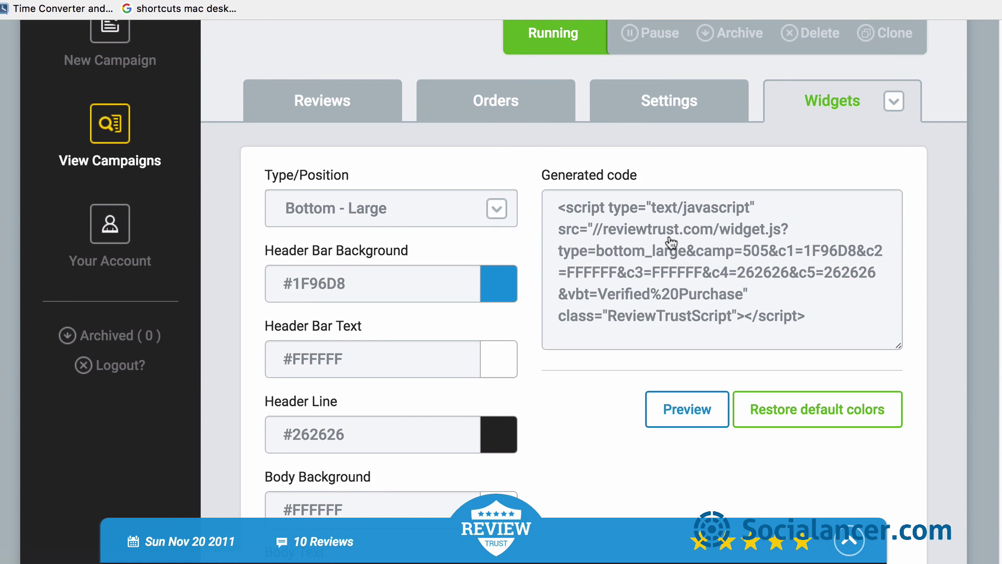
Select the generated embed code and switch the widget to Simple Counter.
click(730, 283)
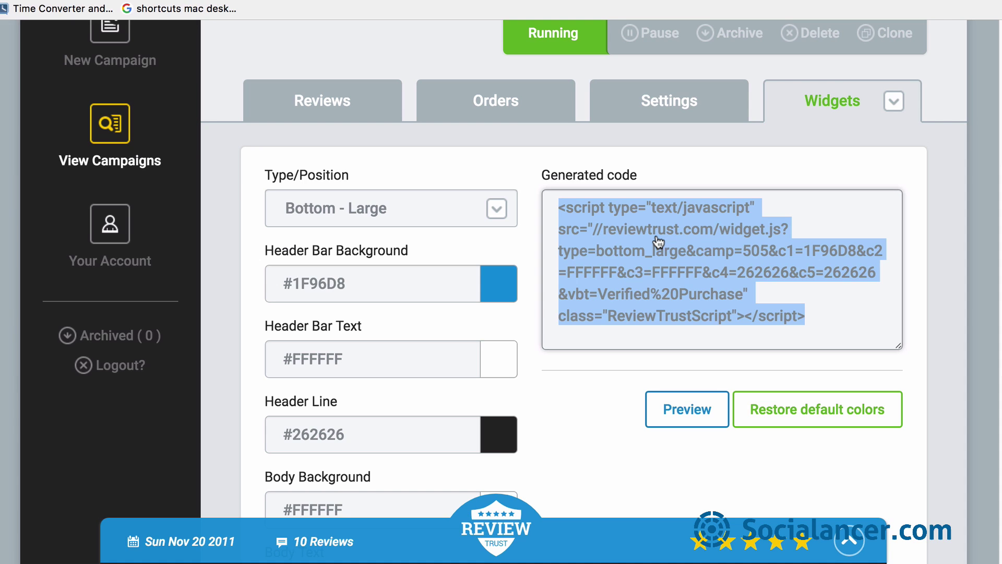
click(497, 210)
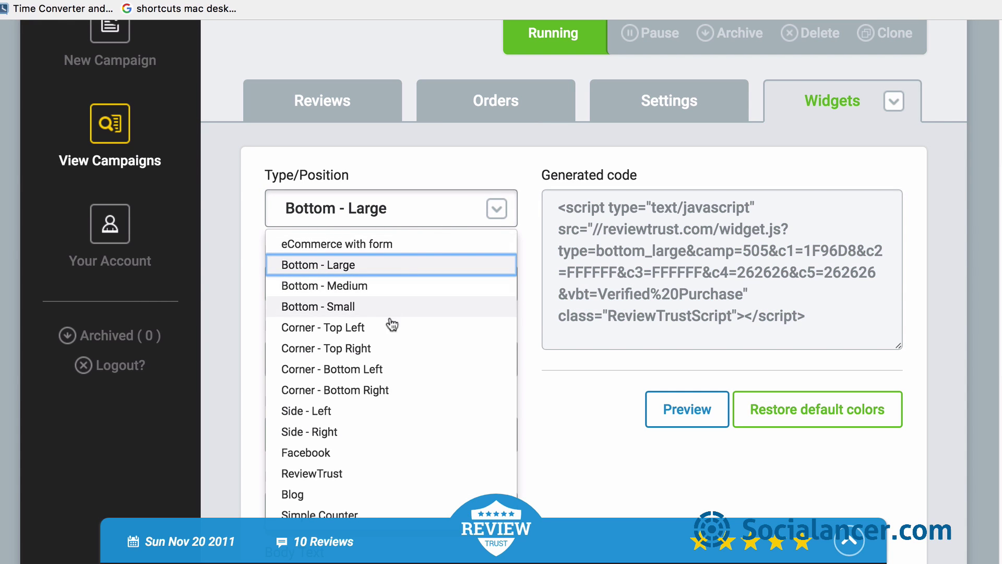
scroll(371, 392, down, 1)
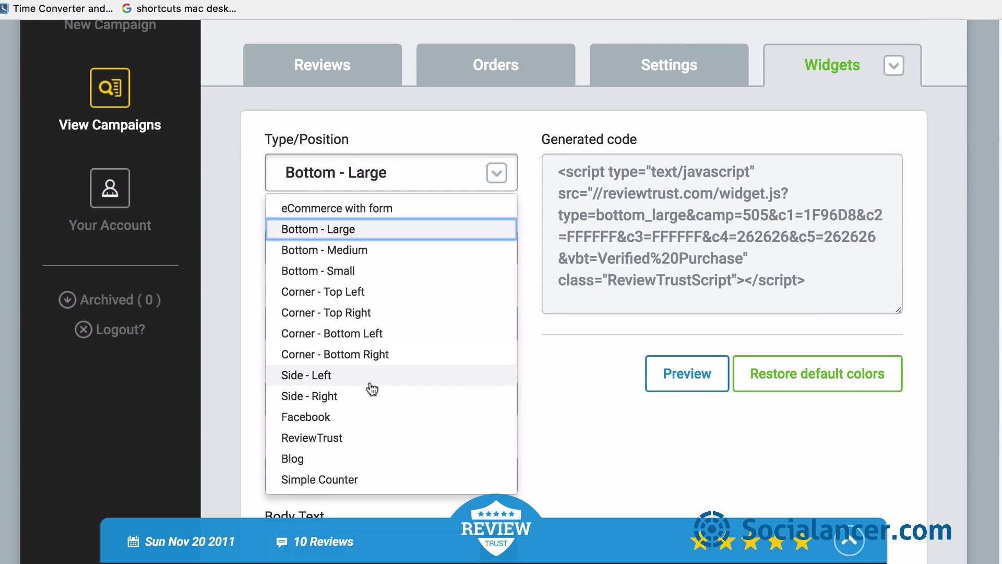
click(345, 478)
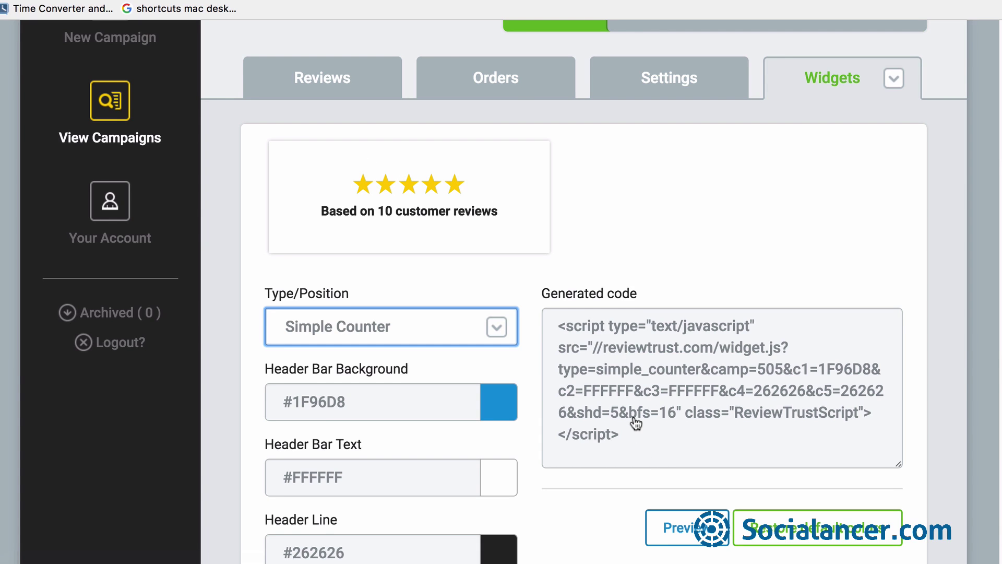
Switch the widget to Corner - Top Left and check its updated badge and code.
click(496, 327)
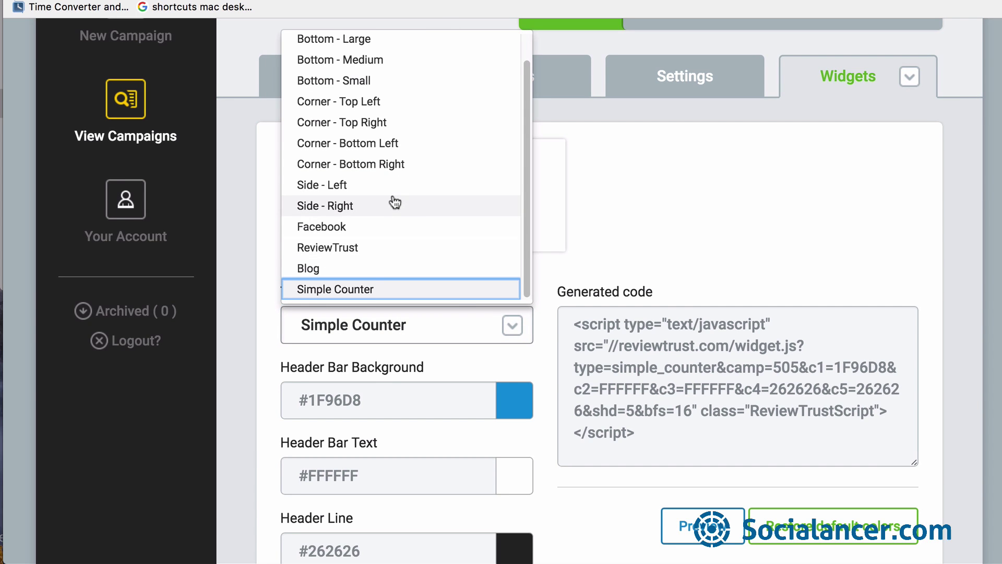
scroll(366, 136, up, 1)
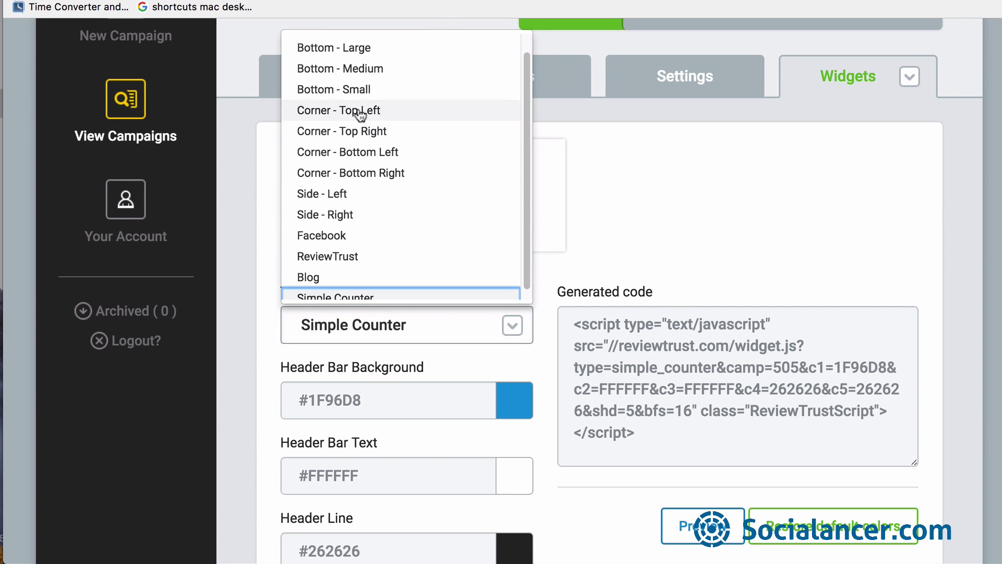
click(357, 110)
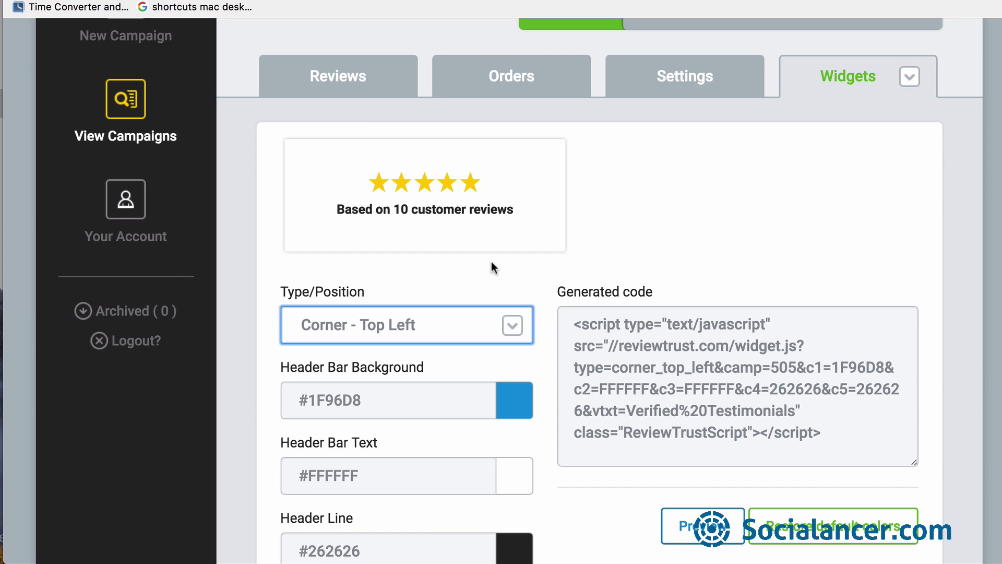
scroll(247, 269, down, 1)
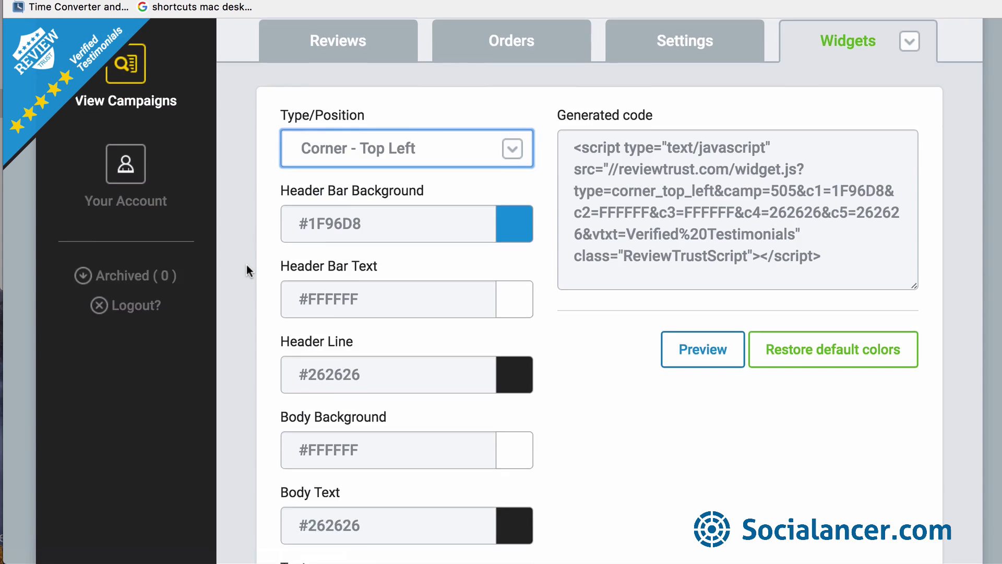
scroll(247, 264, down, 8)
scroll(246, 266, up, 12)
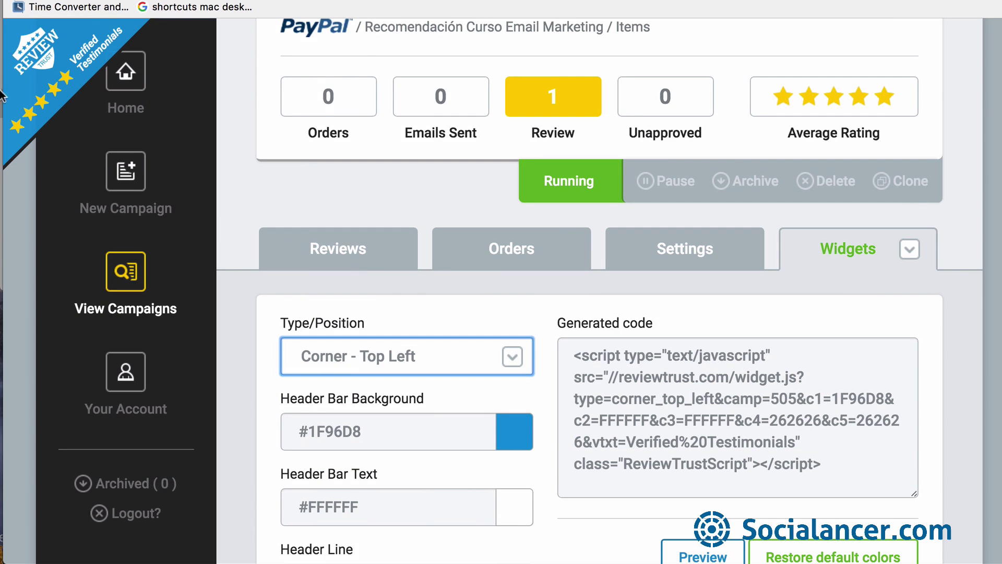
click(60, 70)
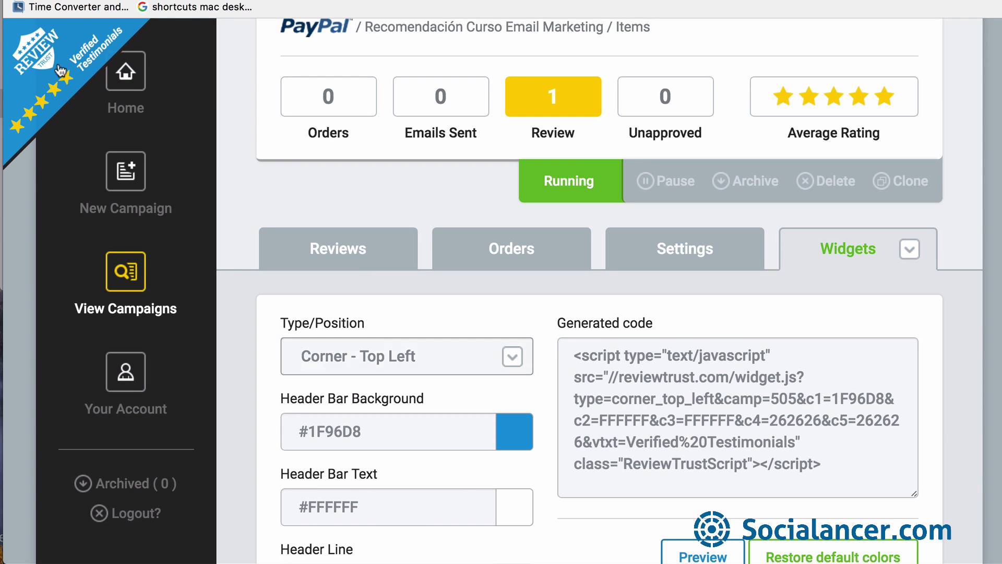